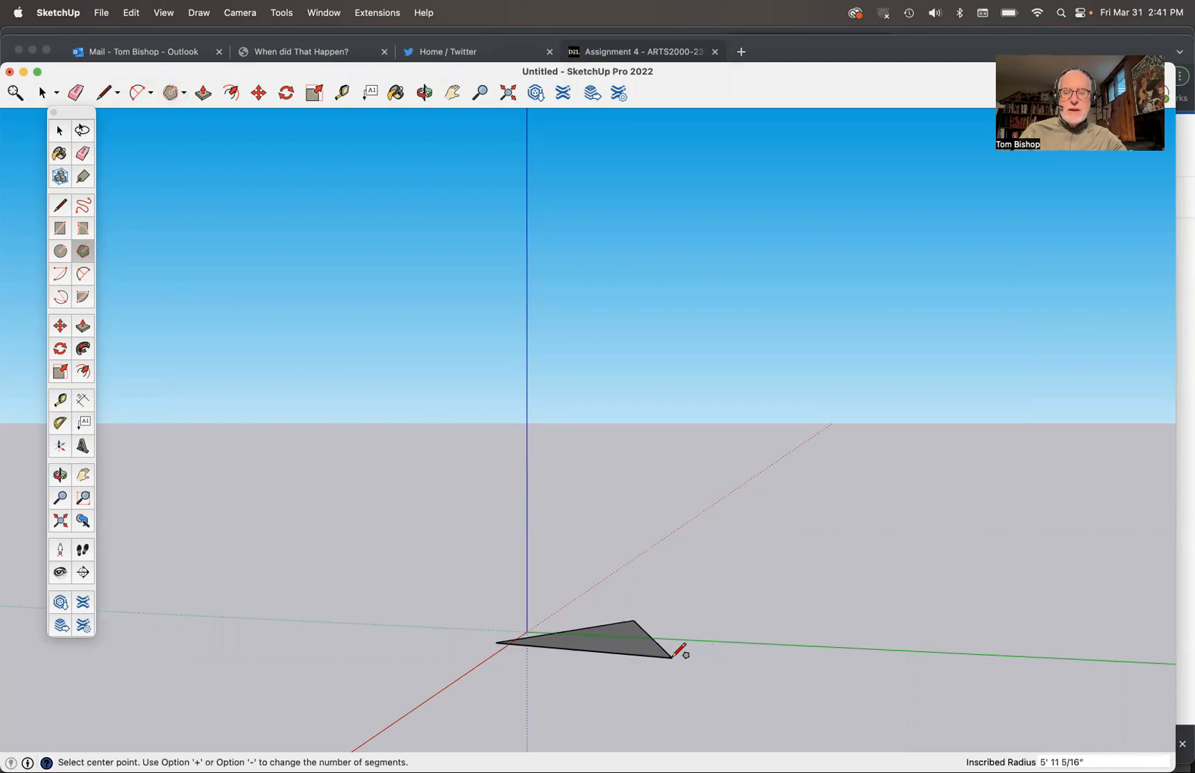
- Extrude the triangular face upward about 14' 4" with Push/Pull to form a tall prism
left_click(634, 650)
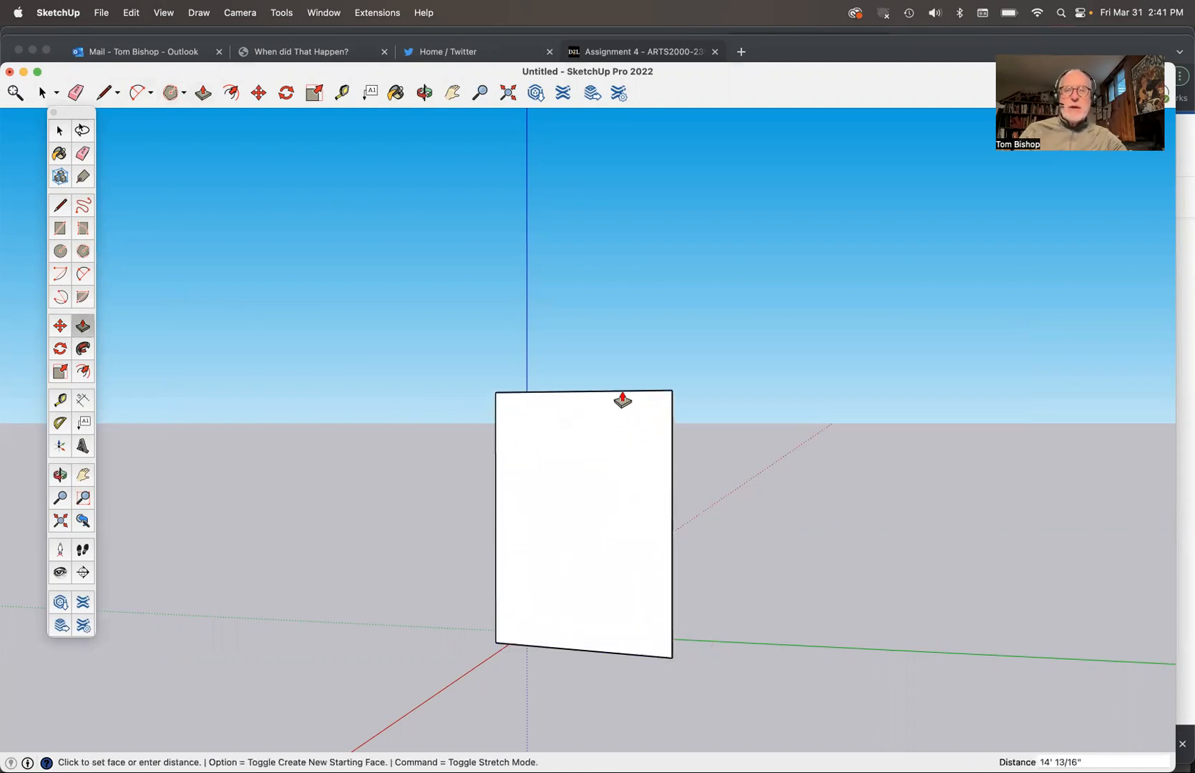
left_click(624, 397)
- Switch to Chrome to read the Assignment 4 instructions, and return to SketchUp
key("super+Tab")
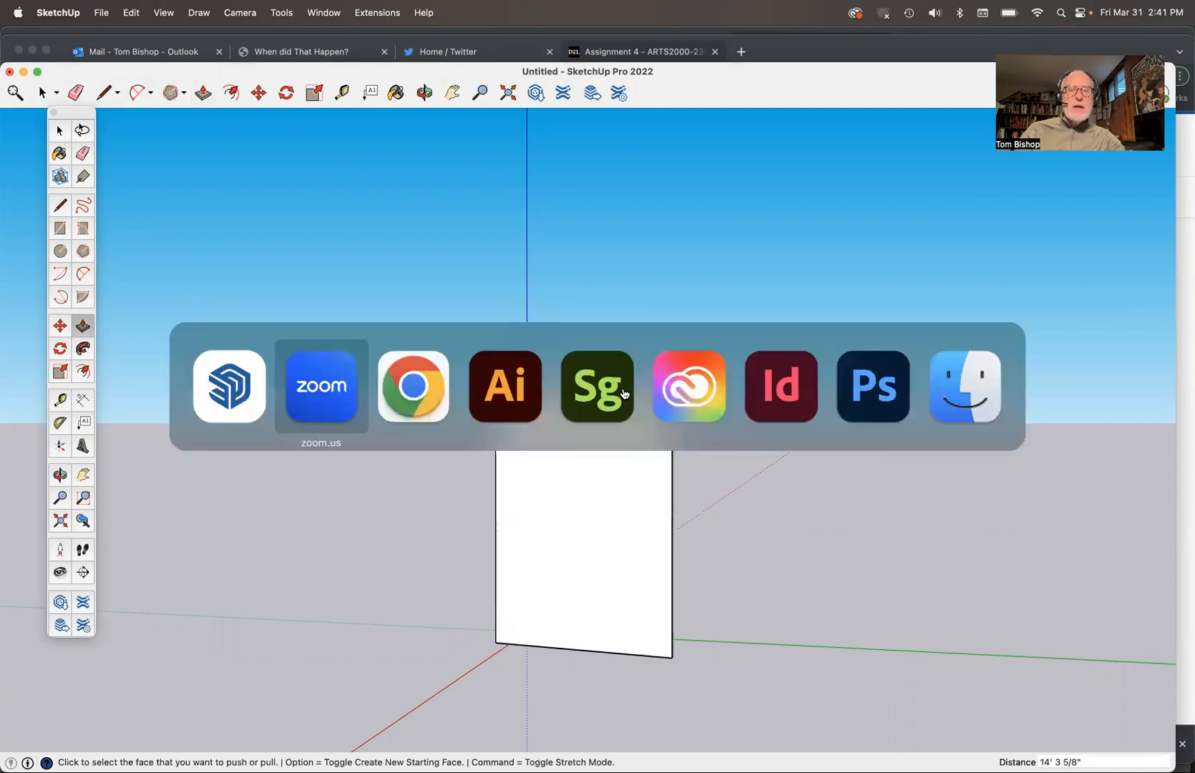
key("super+Tab")
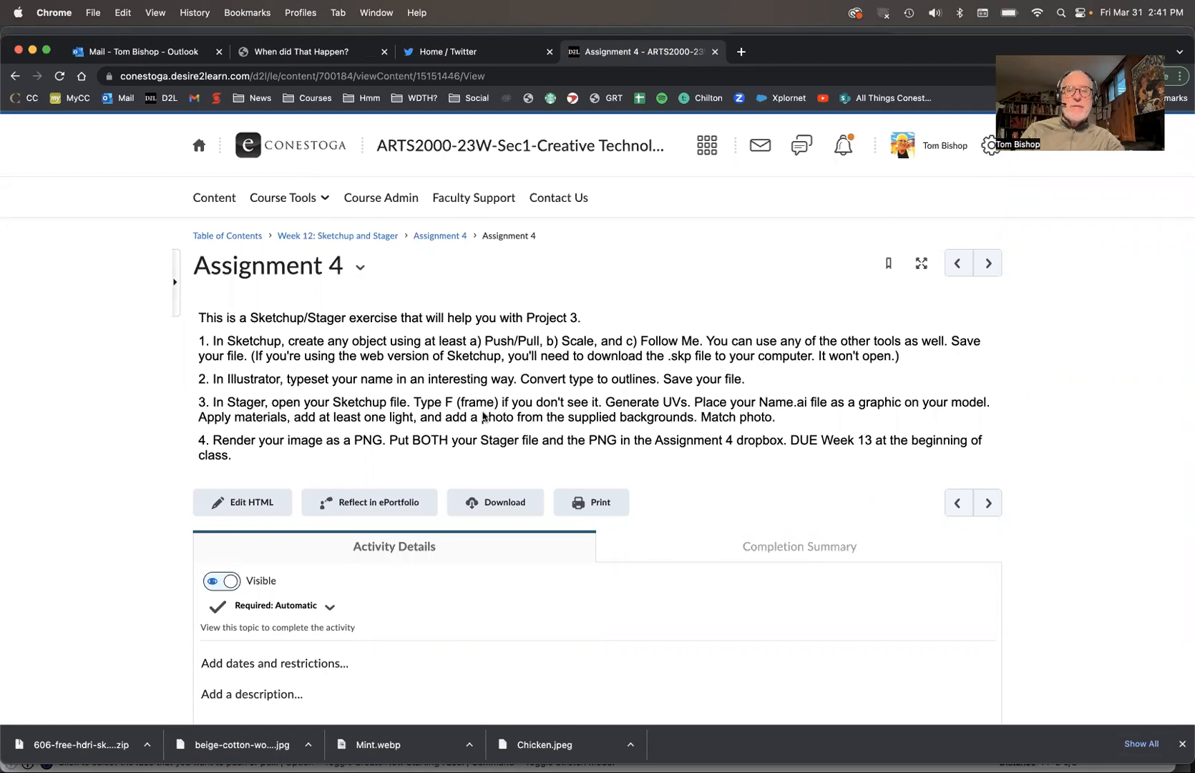
key("super+Tab")
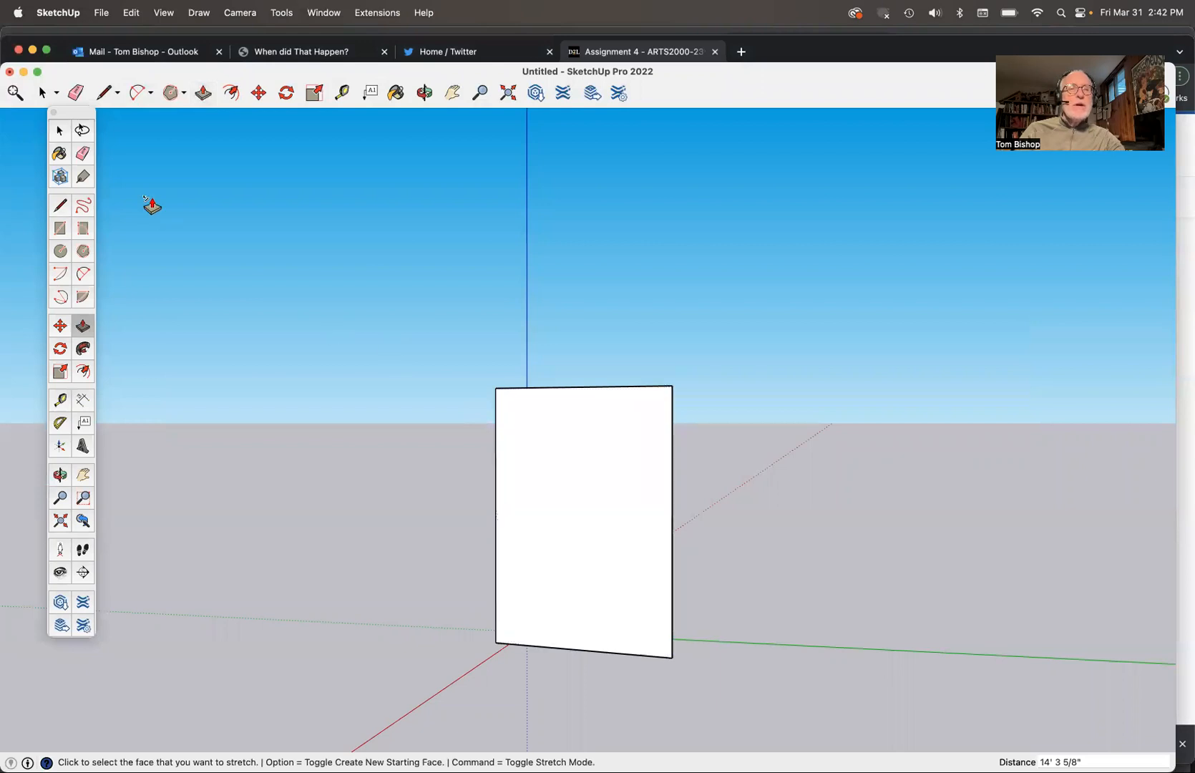
key("o")
left_click_drag(440, 355, 436, 454)
key("space")
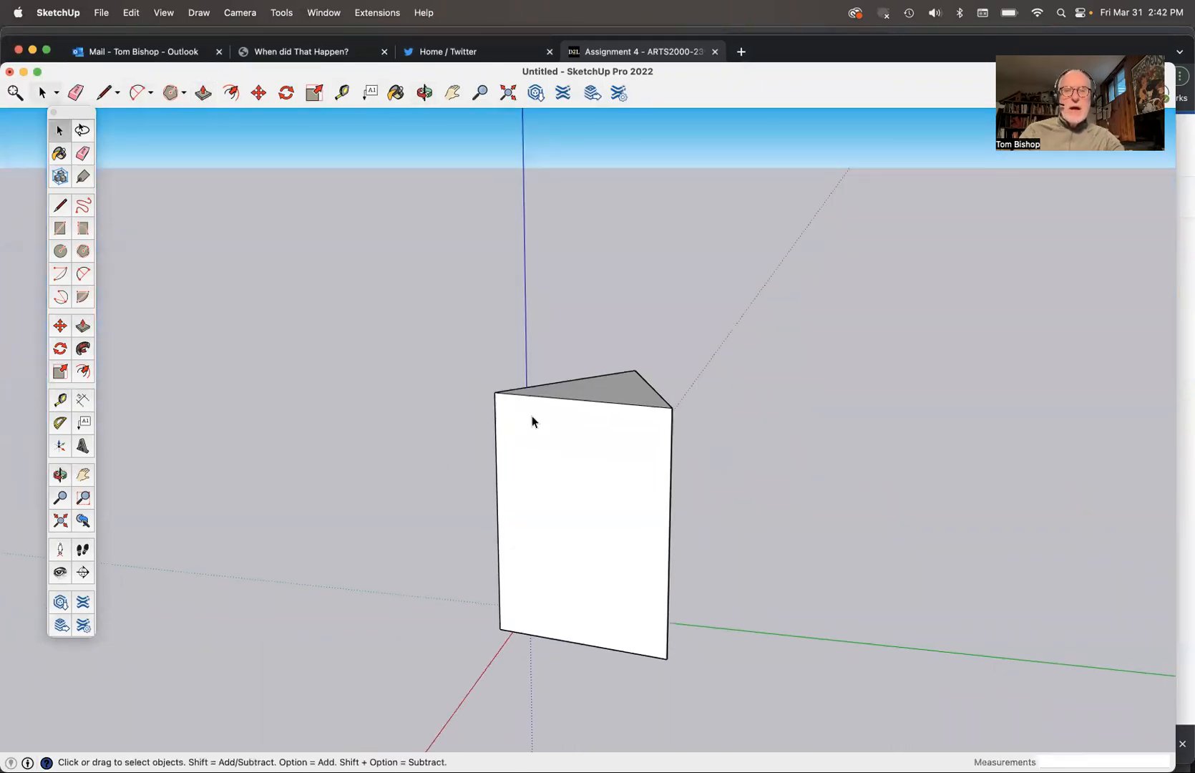
left_click(619, 398)
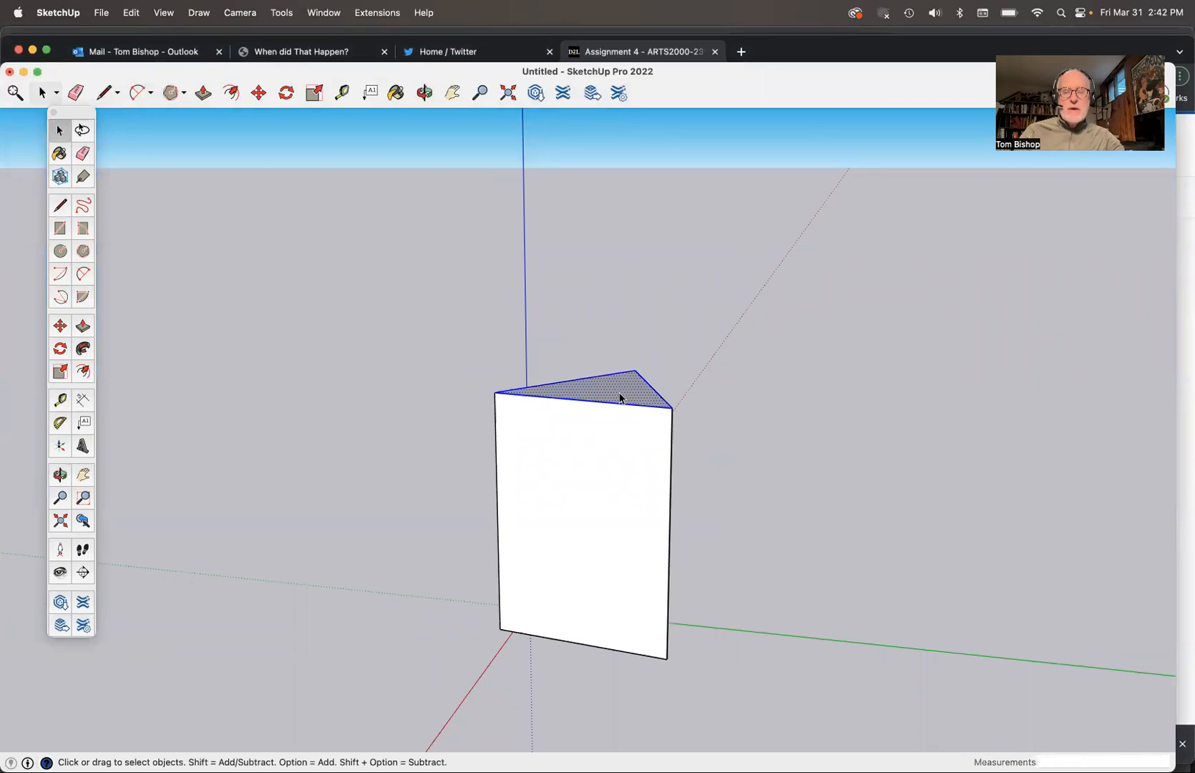
key("q")
left_click(605, 389)
left_click(715, 386)
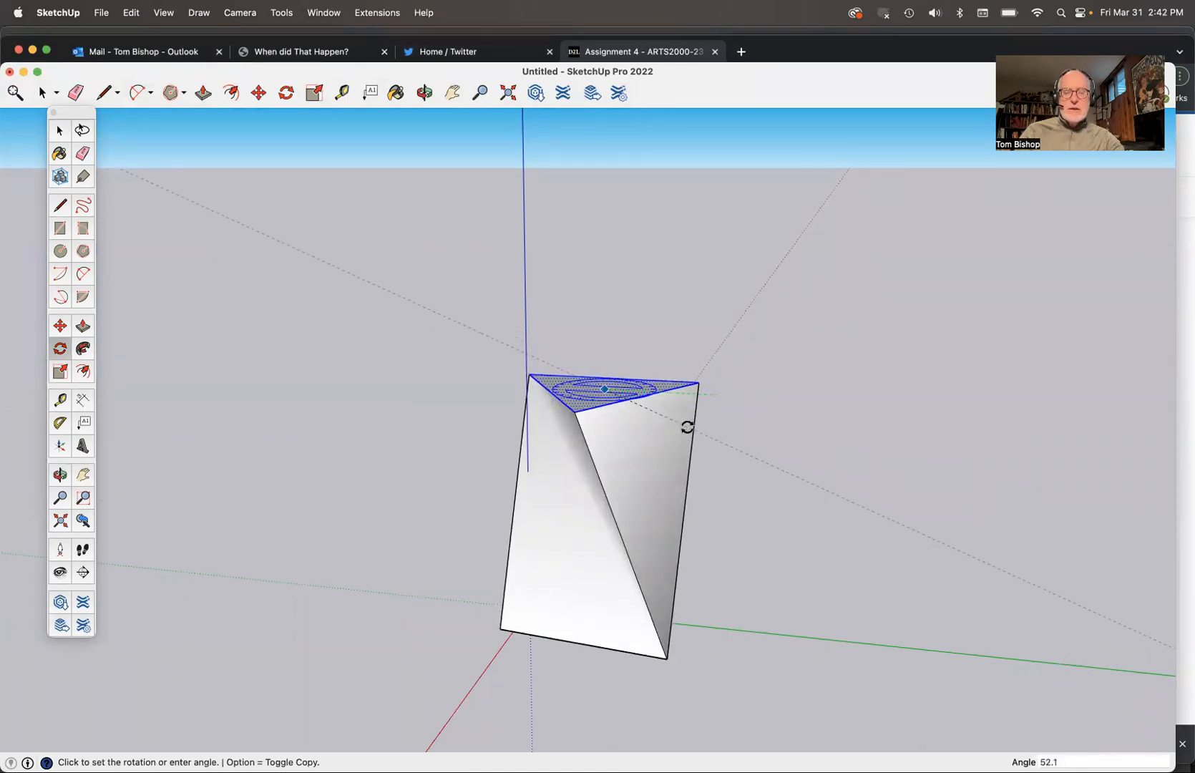
key("space")
key("super+z")
key("super+shift+z")
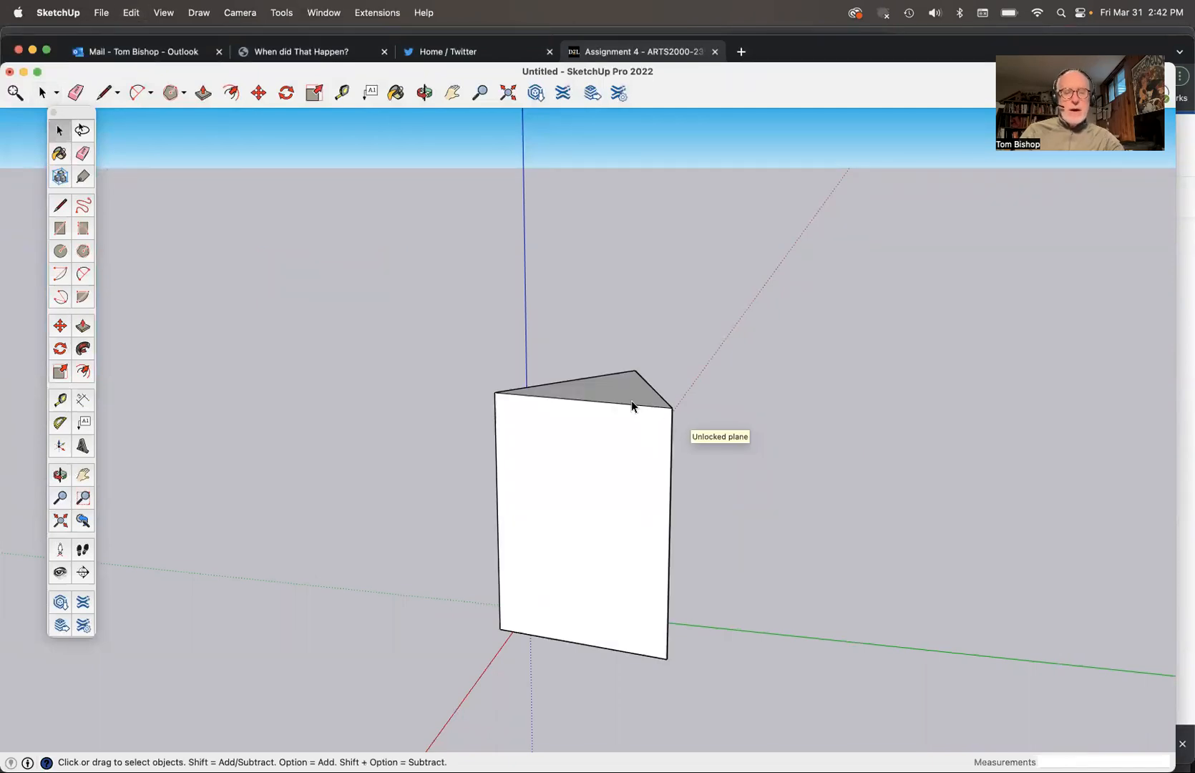
- Rotate the prism's top face about 60 degrees around its centre to twist the body
key("q")
left_click(612, 386)
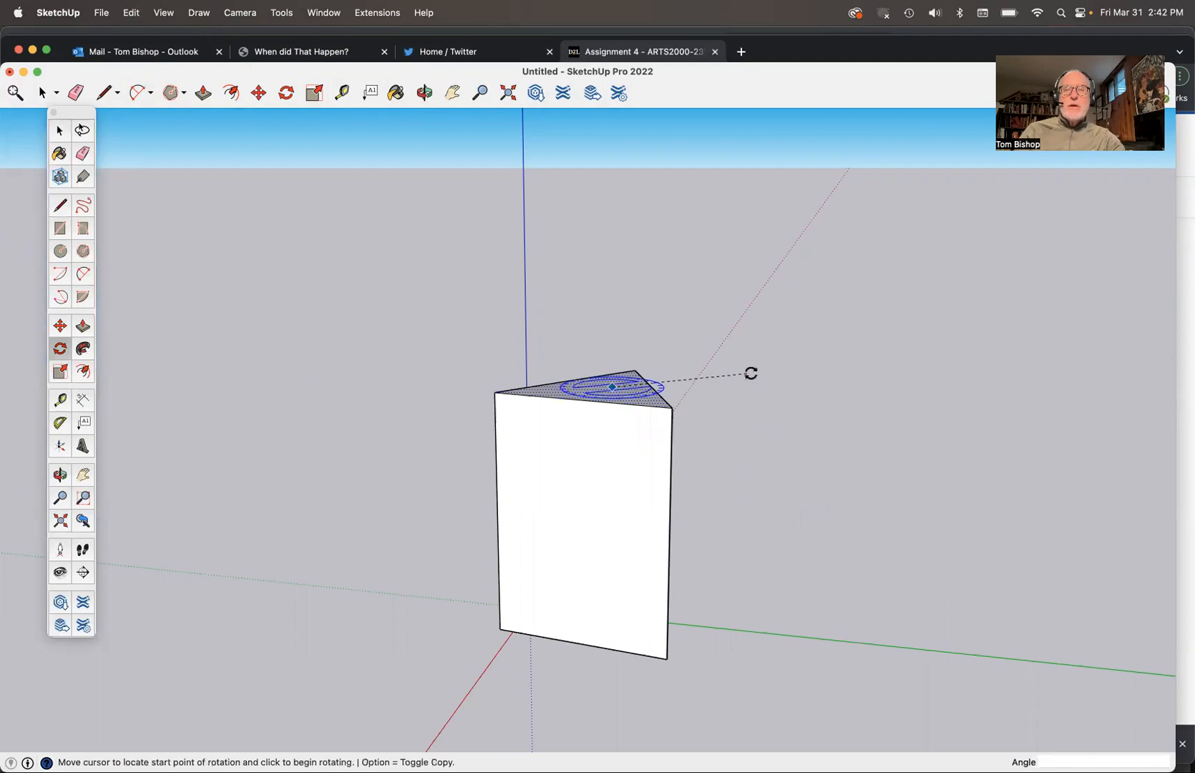
left_click(767, 374)
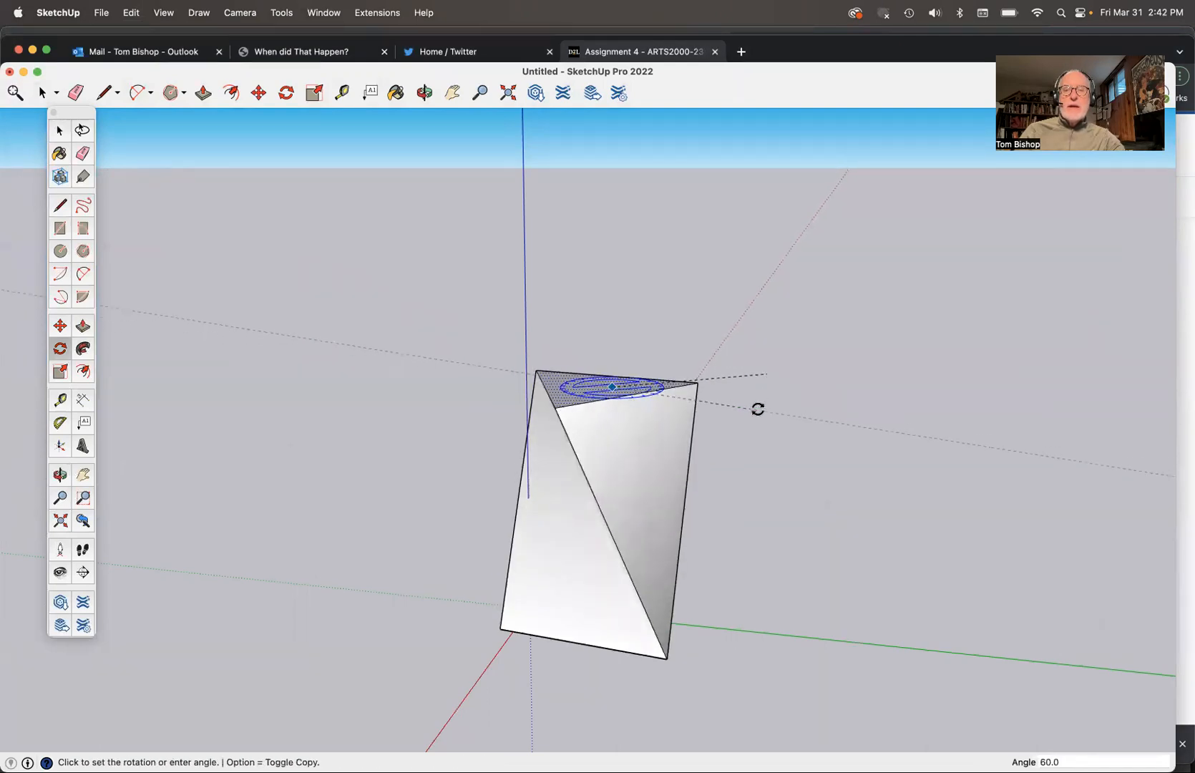
key("Escape")
key("space")
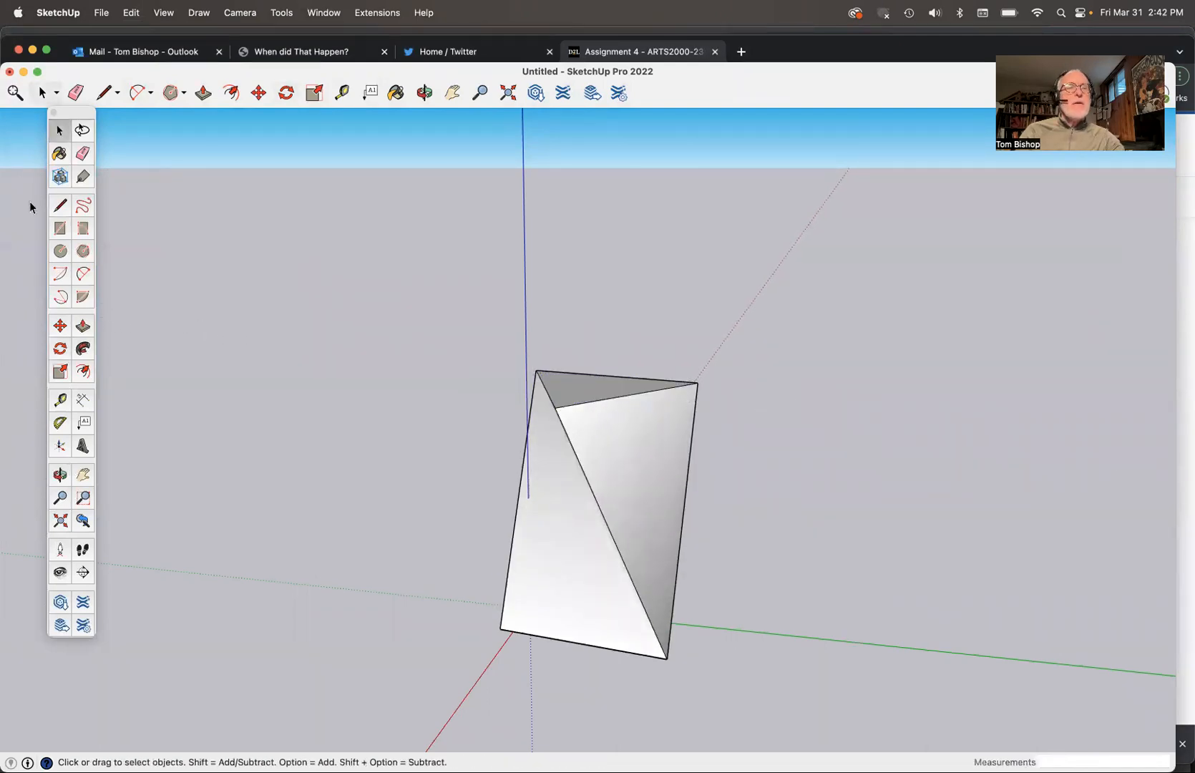
- Draw a vertical freehand zigzag curve in the empty space beside the top of the twisted prism
left_click(84, 206)
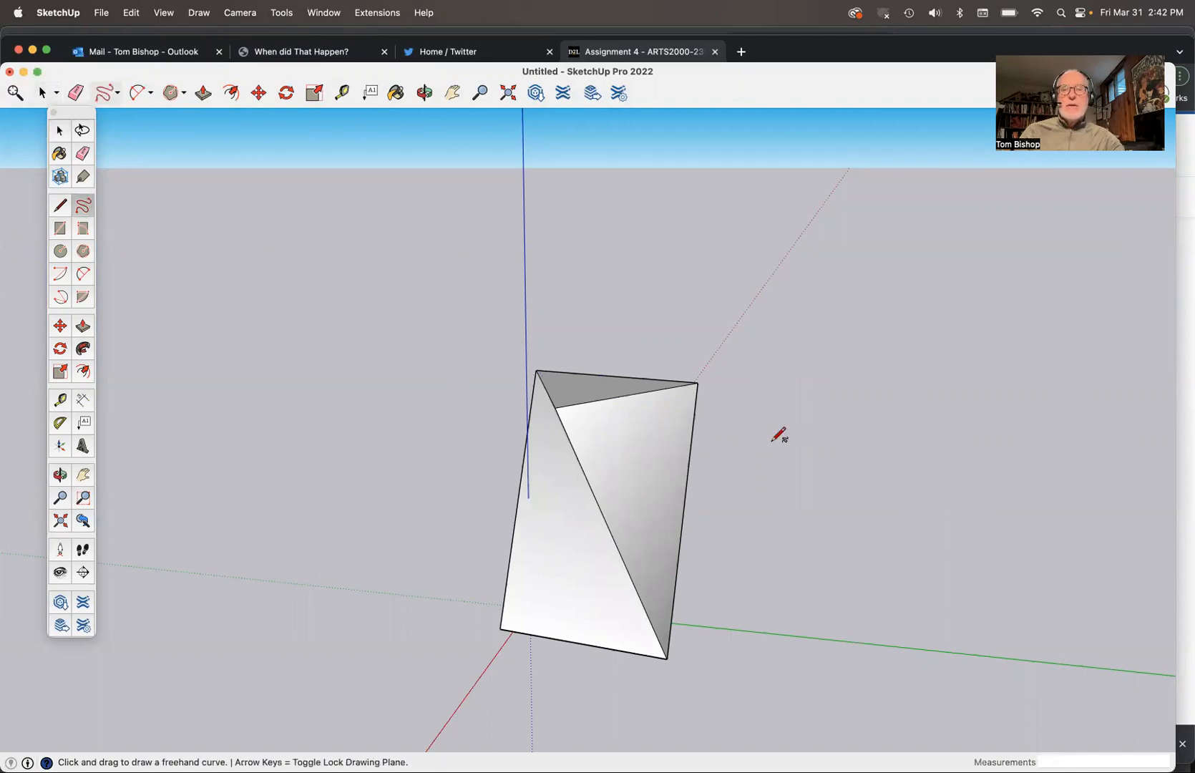
scroll(779, 435, "up", 3)
scroll(779, 435, "down", 3)
key("o")
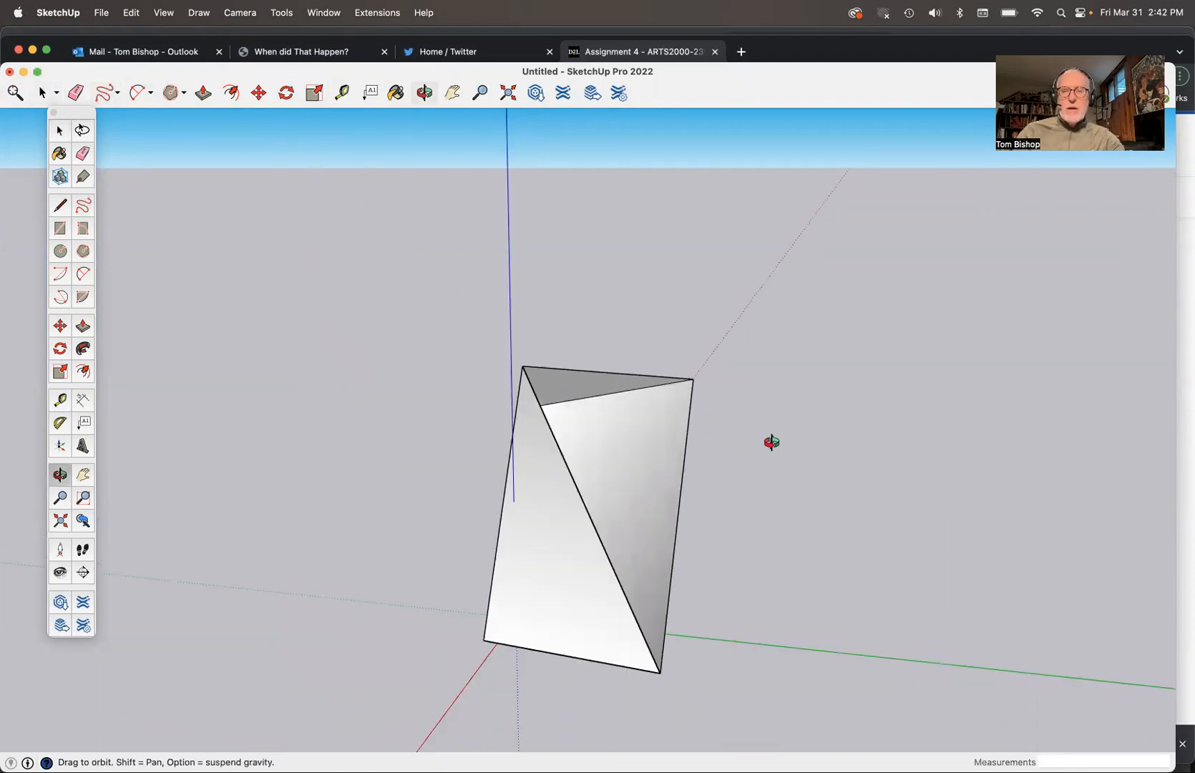
left_click_drag(772, 443, 771, 323)
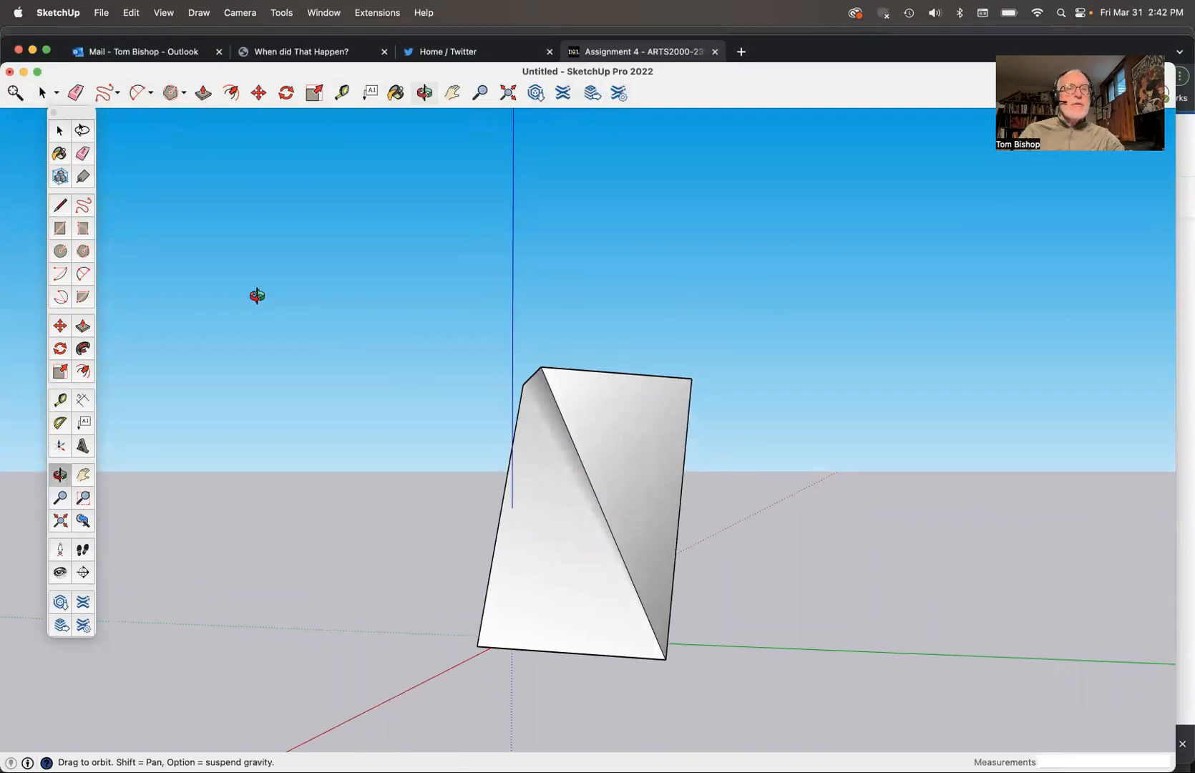
left_click(85, 206)
mouse_move(441, 418)
left_mouse_down()
mouse_move(449, 326)
mouse_move(422, 273)
mouse_move(430, 184)
left_mouse_up()
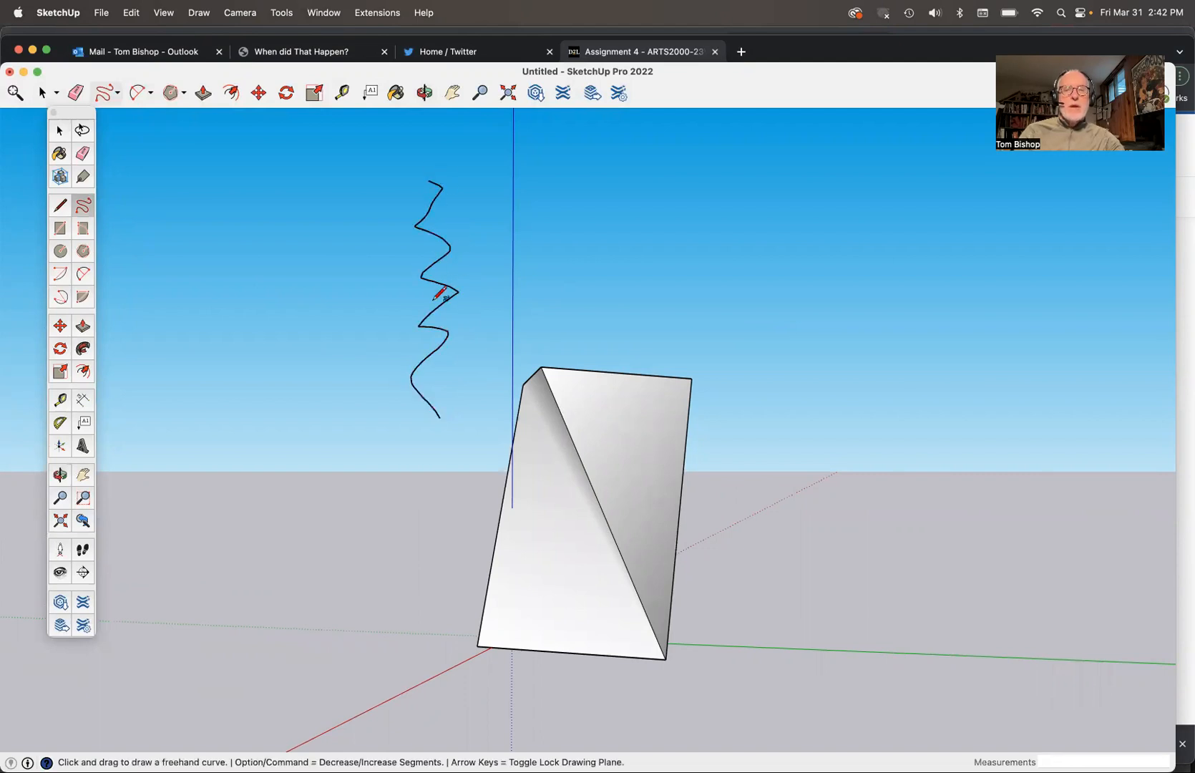
- Move the freehand curve by its lower endpoint onto the middle of the prism's top face
key("o")
mouse_move(430, 301)
left_mouse_down()
mouse_move(448, 475)
mouse_move(637, 475)
mouse_move(921, 538)
mouse_move(1187, 483)
mouse_move(812, 506)
mouse_move(907, 507)
mouse_move(956, 523)
left_mouse_up()
key("space")
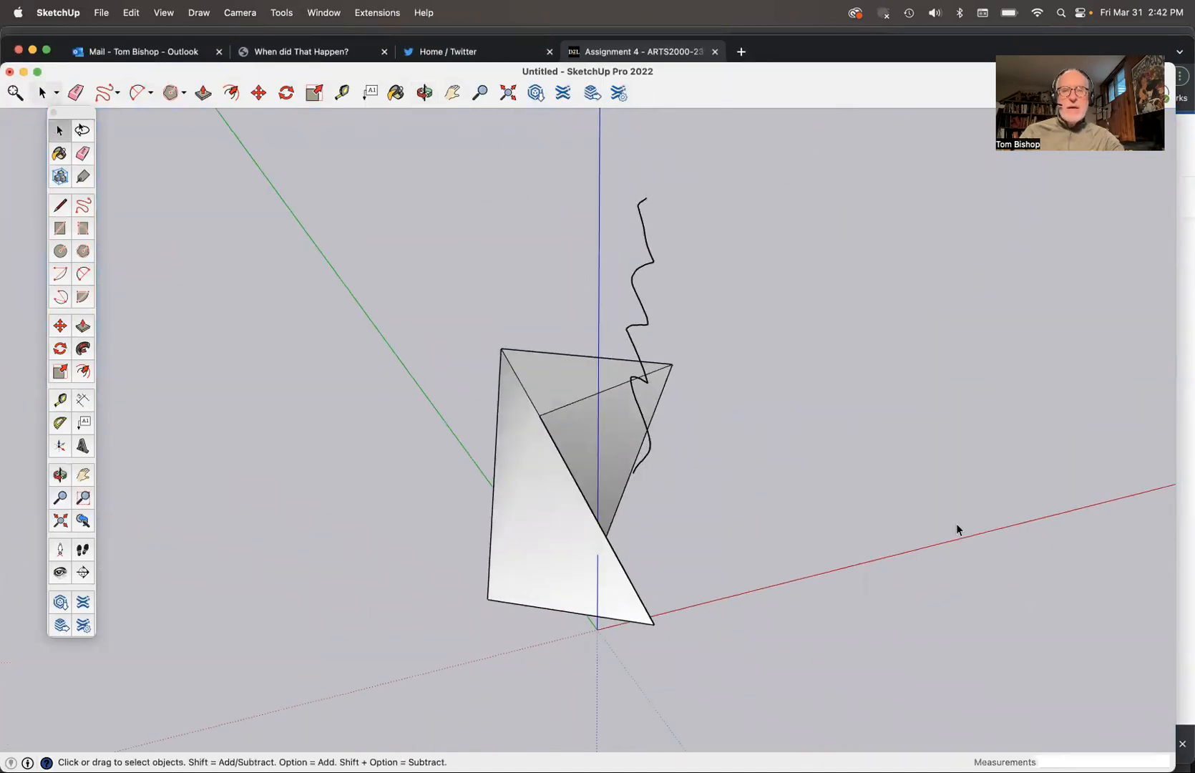
left_click(645, 330)
key("m")
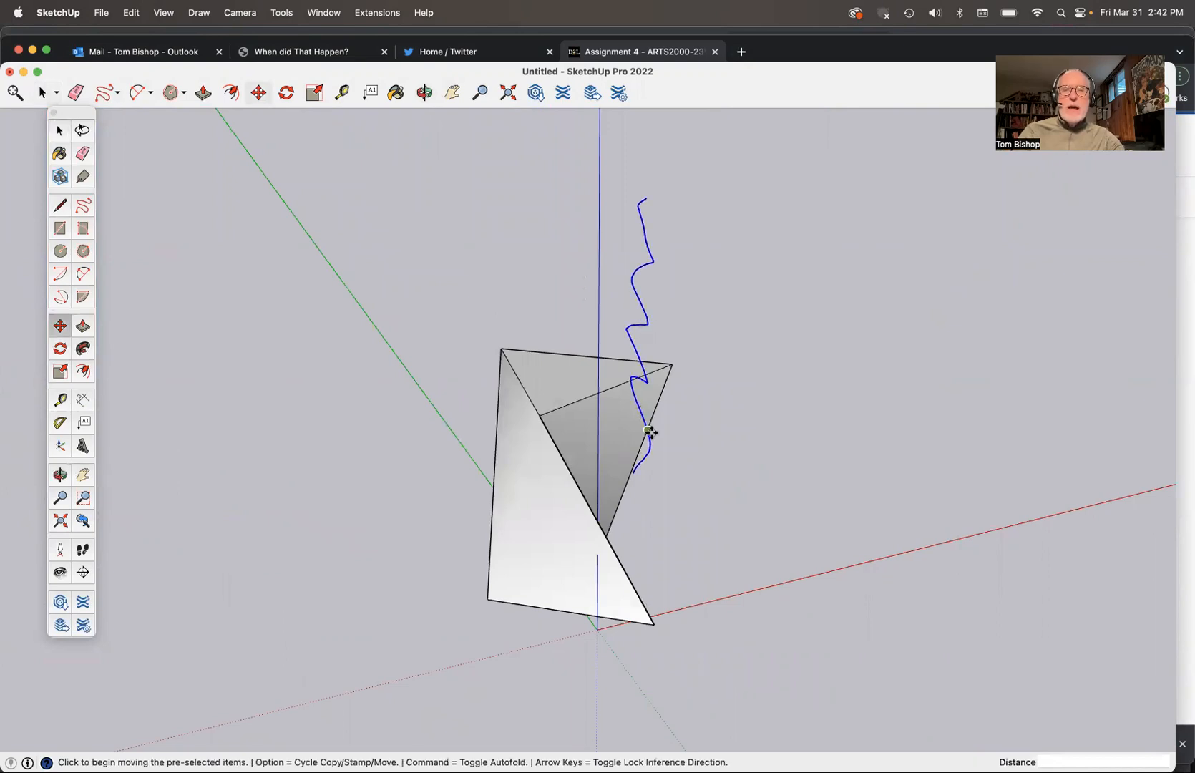
left_click(634, 472)
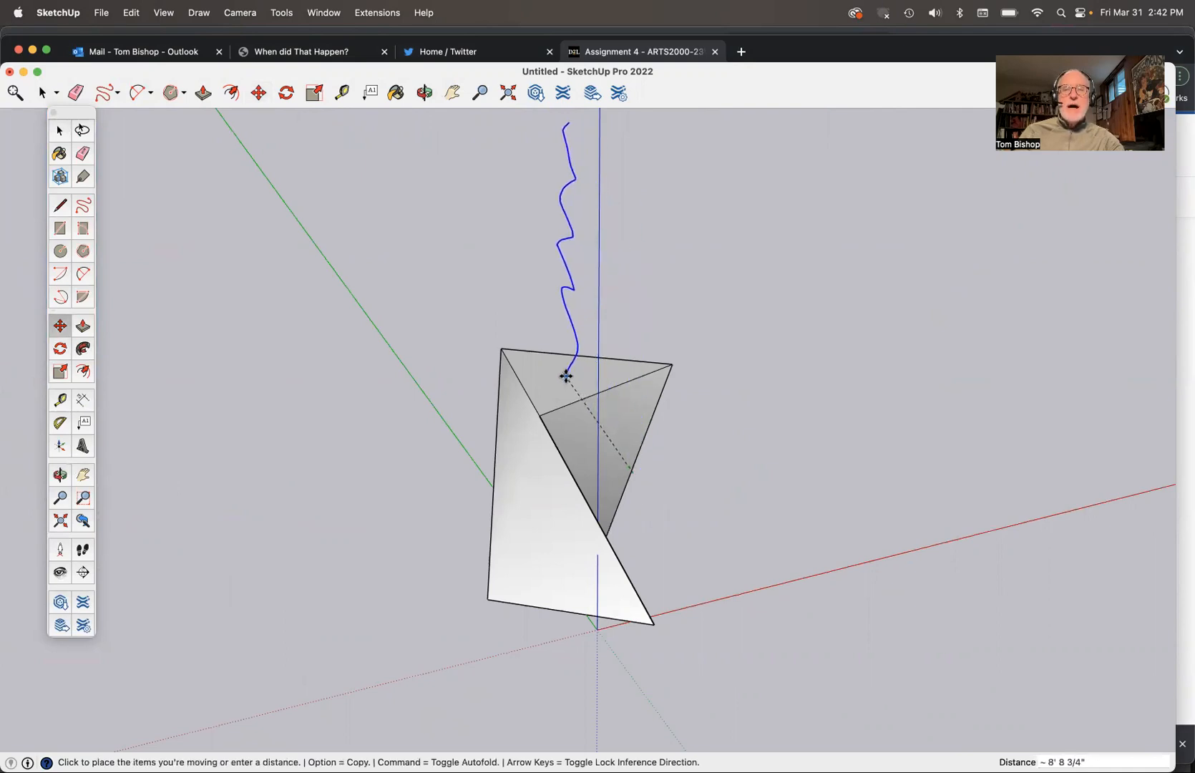
left_click(568, 376)
- Enlarge the prism's top face uniformly about its centre with the Scale tool
key("o")
left_click_drag(566, 378, 1115, 295)
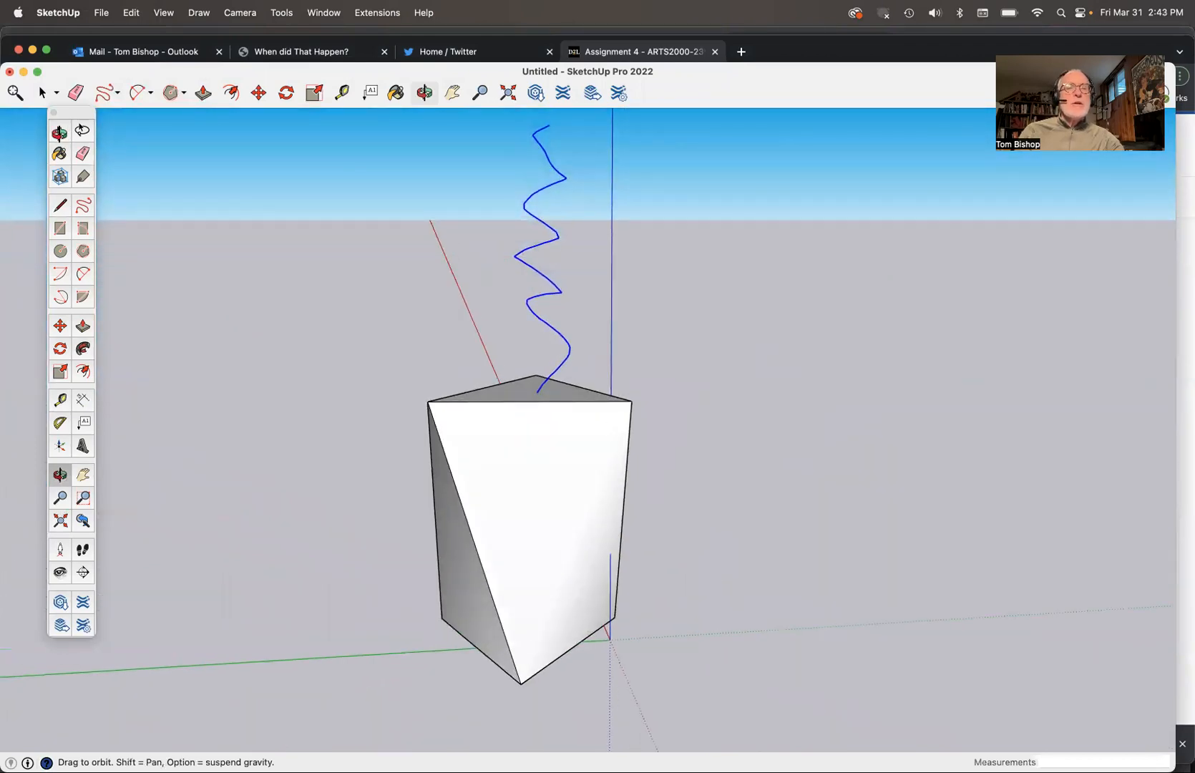
left_click(60, 130)
left_click(518, 401)
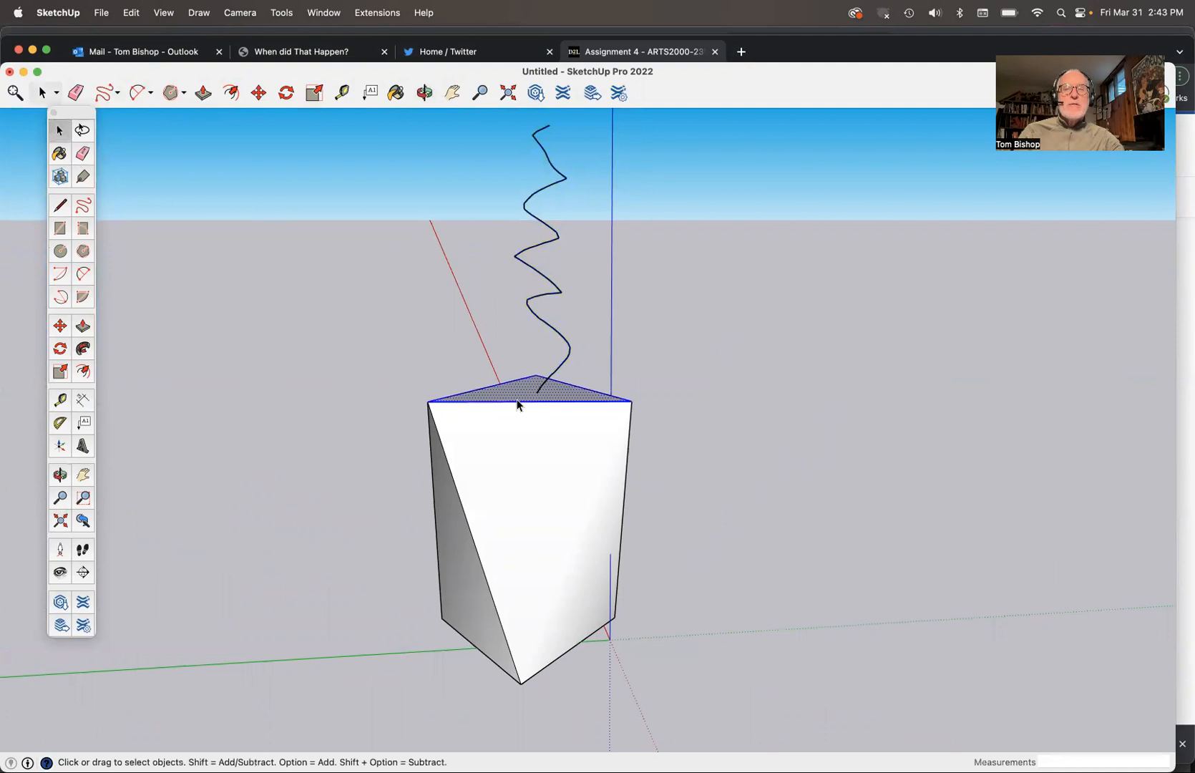
key("s")
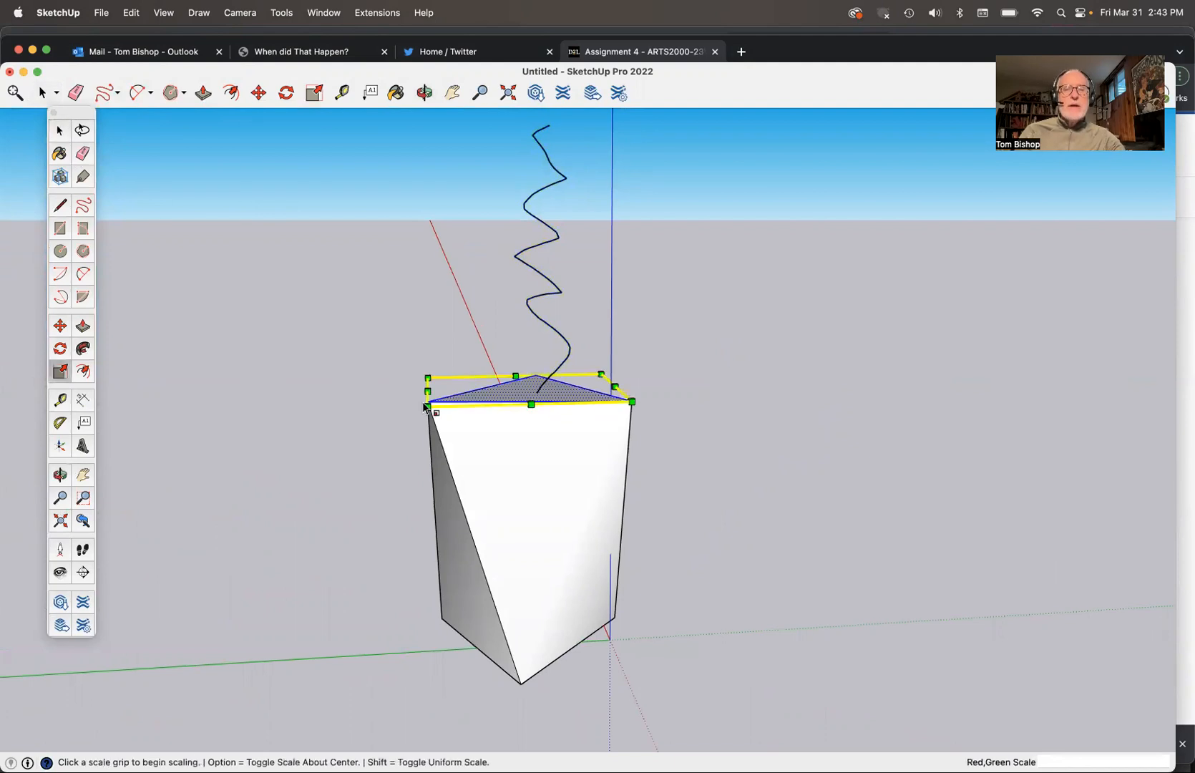
key("alt")
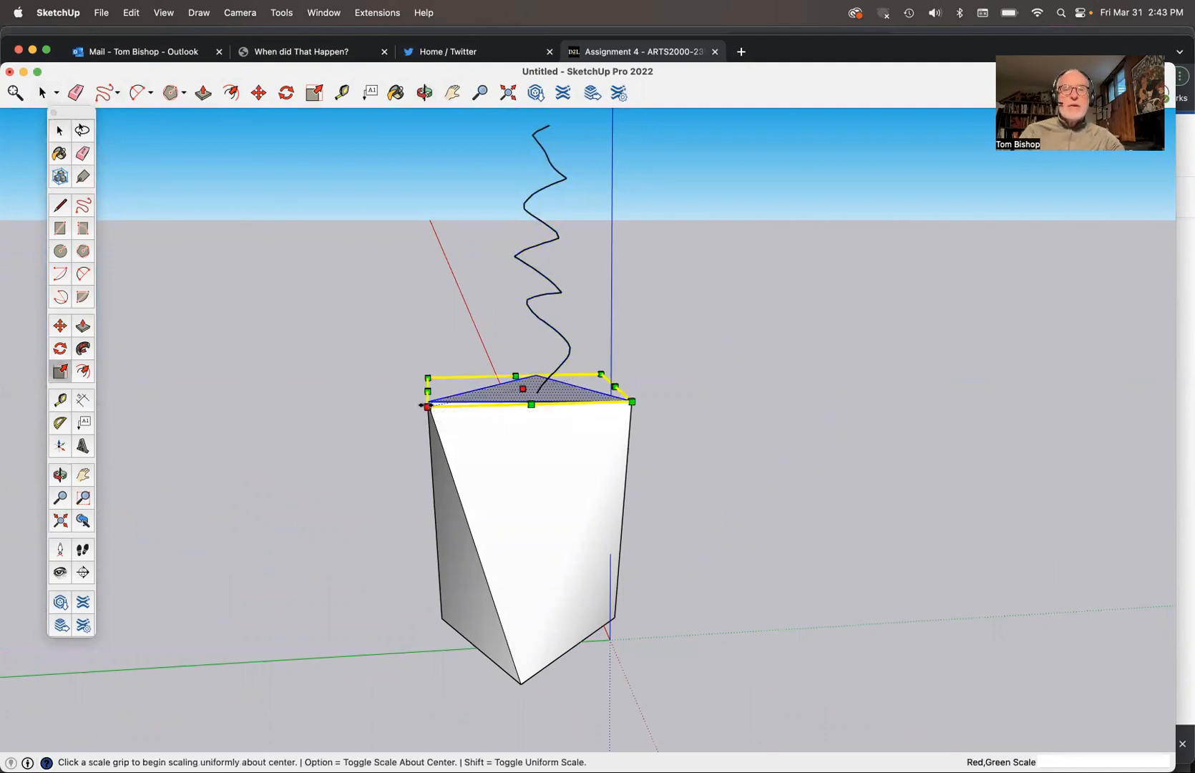
left_click(427, 406)
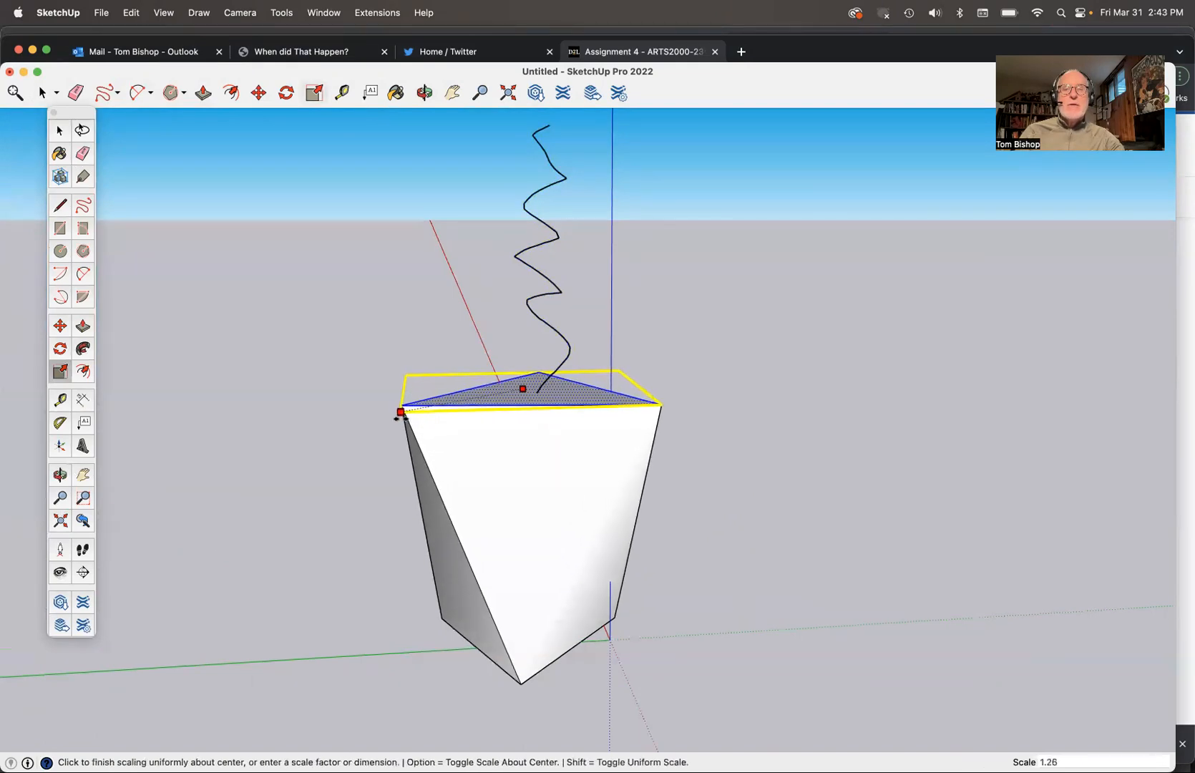
left_click(366, 437)
key("space")
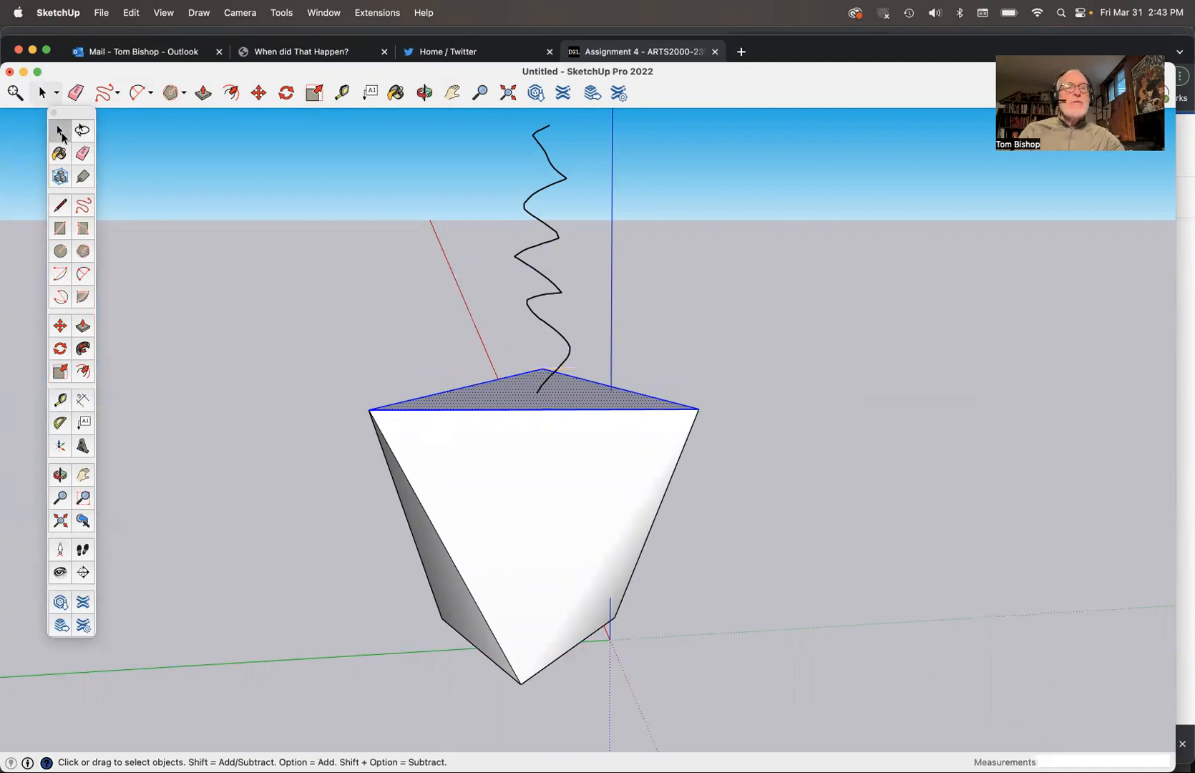
- Extrude the top face along the freehand zigzag curve using Follow Me
left_click(286, 228)
left_click(528, 253)
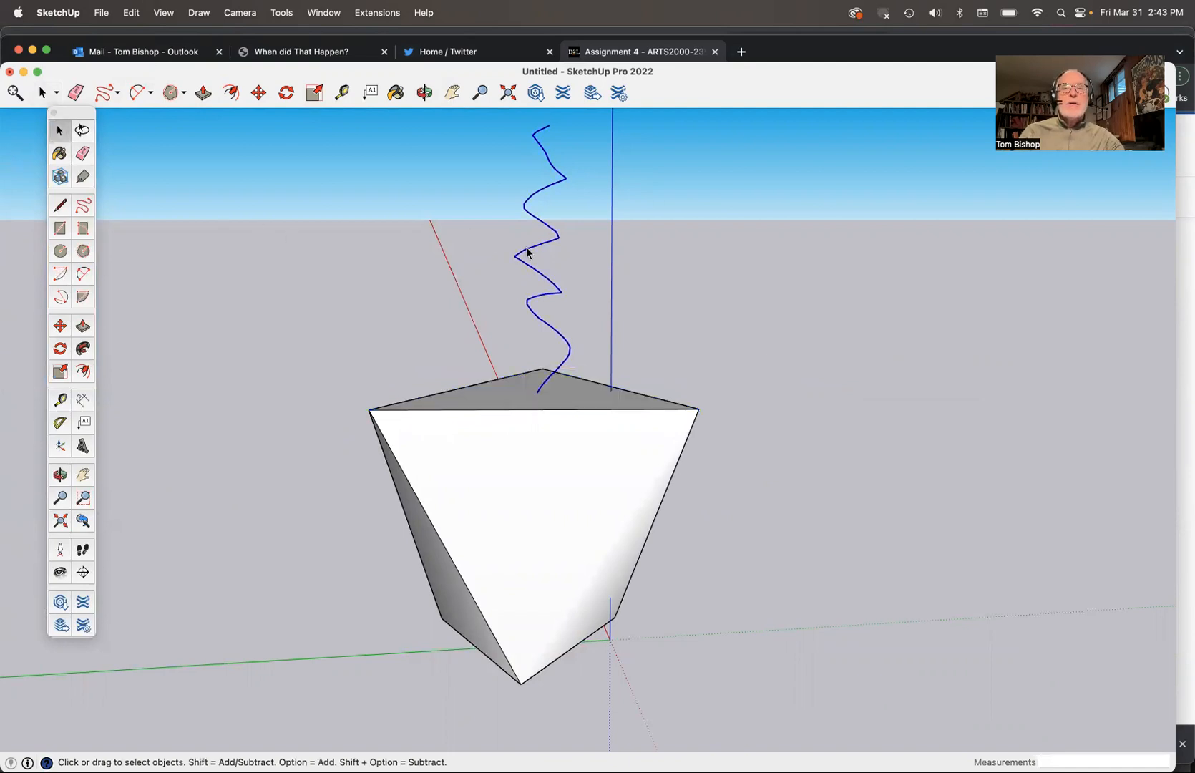
left_click(84, 350)
left_click(499, 401)
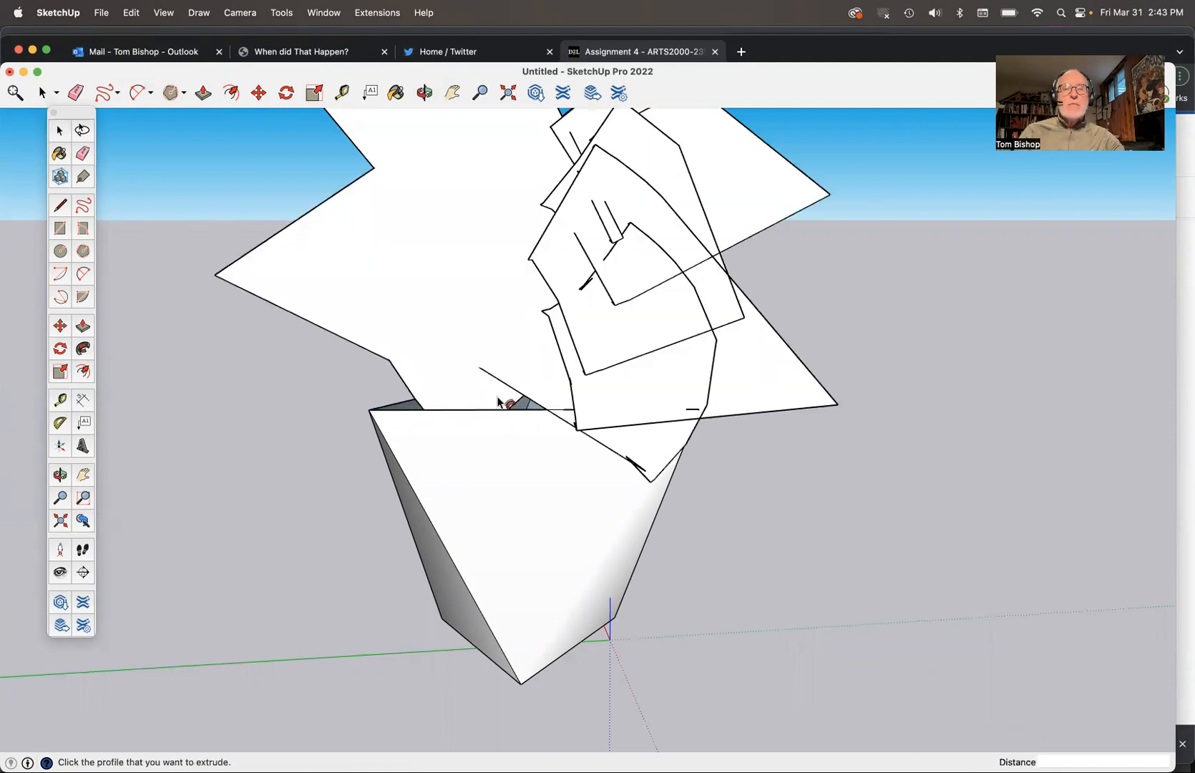
- Close the opening between the prism and the extruded folds by drawing a line across its front edge
key("o")
left_click_drag(496, 397, 558, 427)
left_click_drag(793, 395, 292, 343)
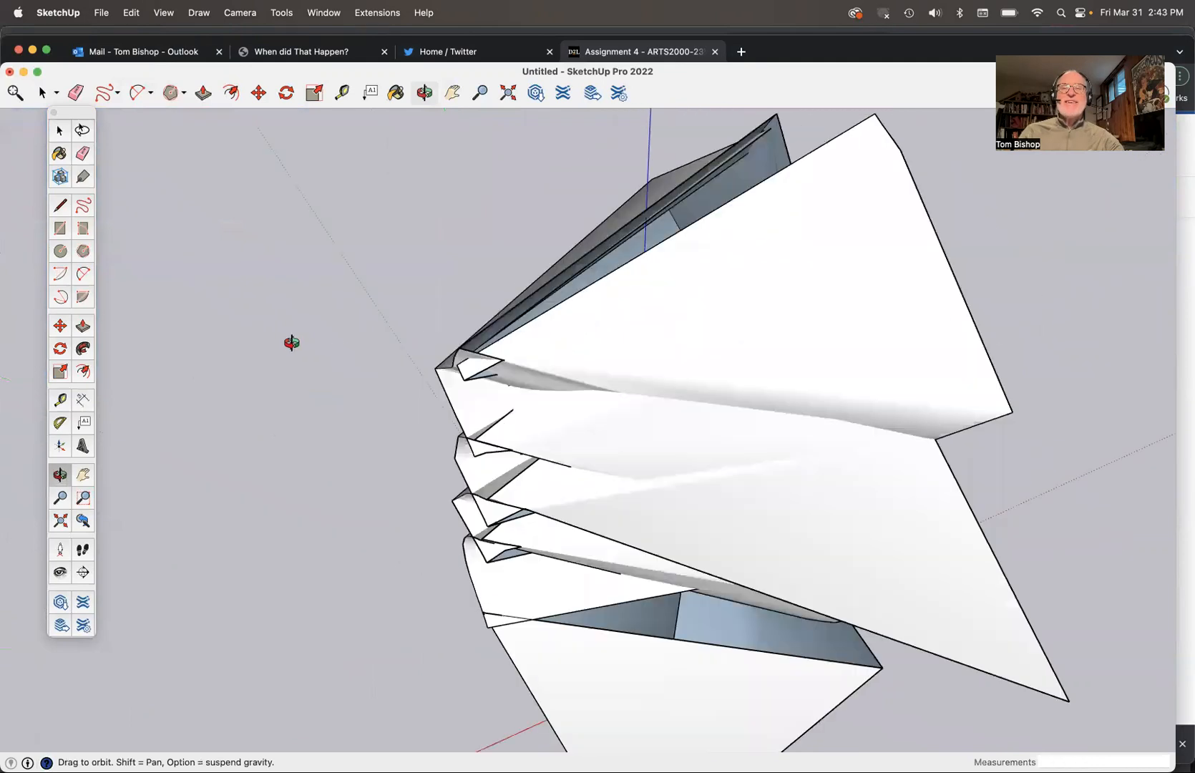
scroll(667, 490, "up", 4)
scroll(667, 491, "down", 6)
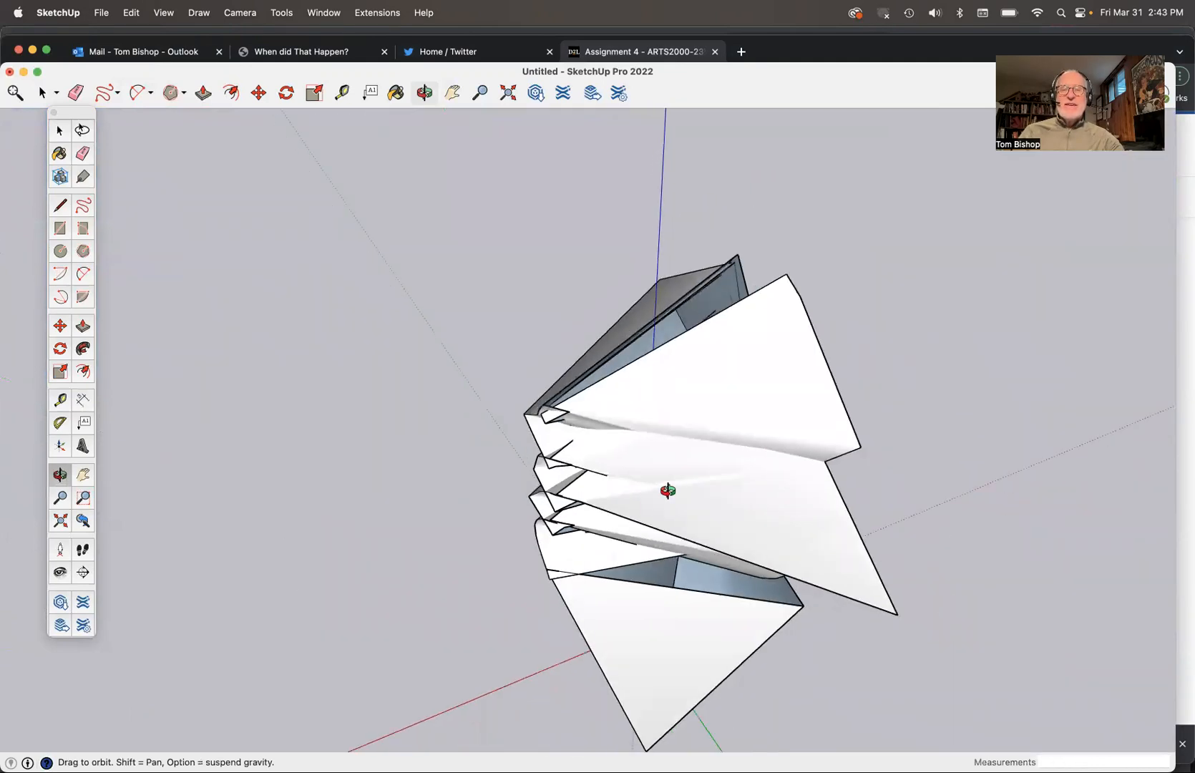
scroll(742, 607, "up", 6)
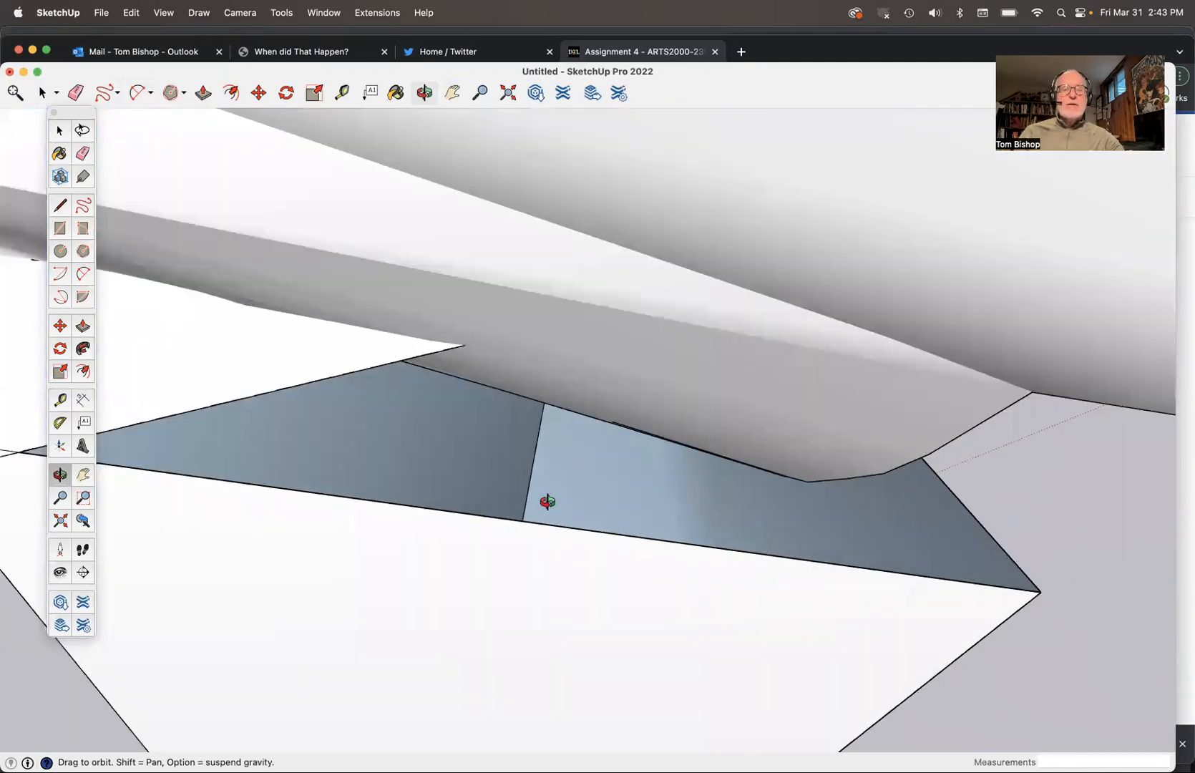
scroll(548, 501, "down", 3)
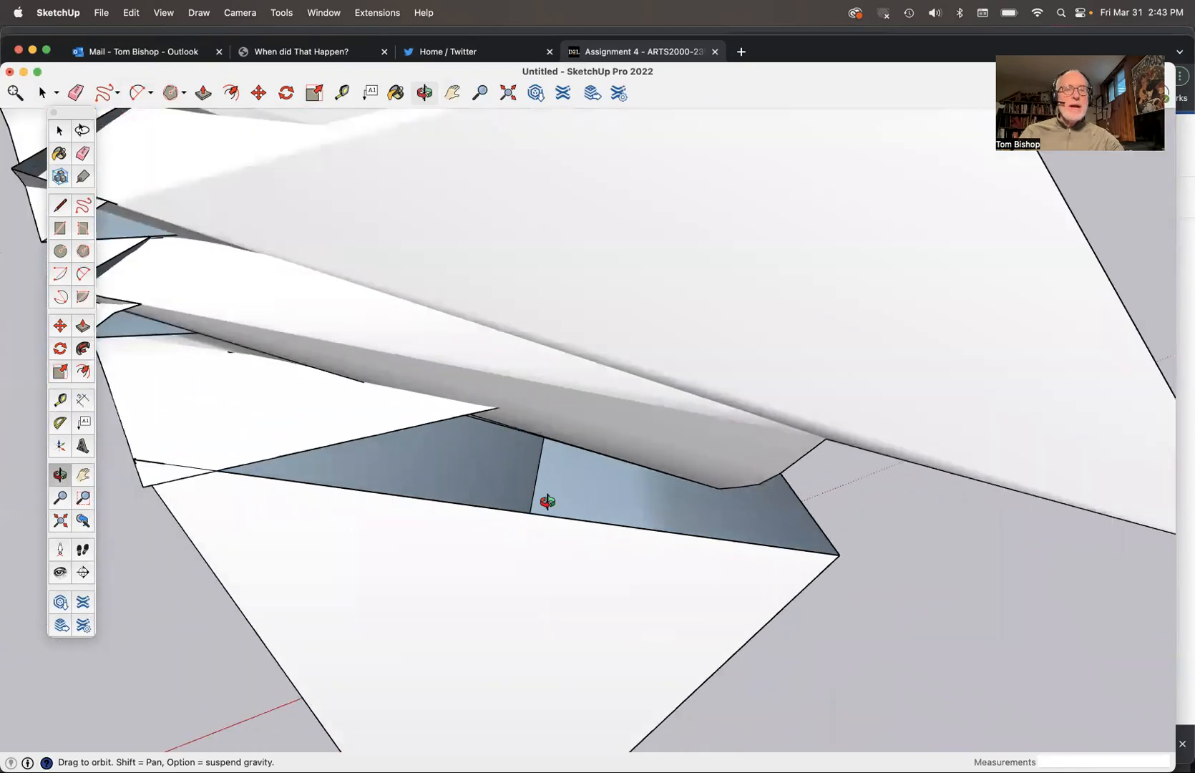
left_click(59, 207)
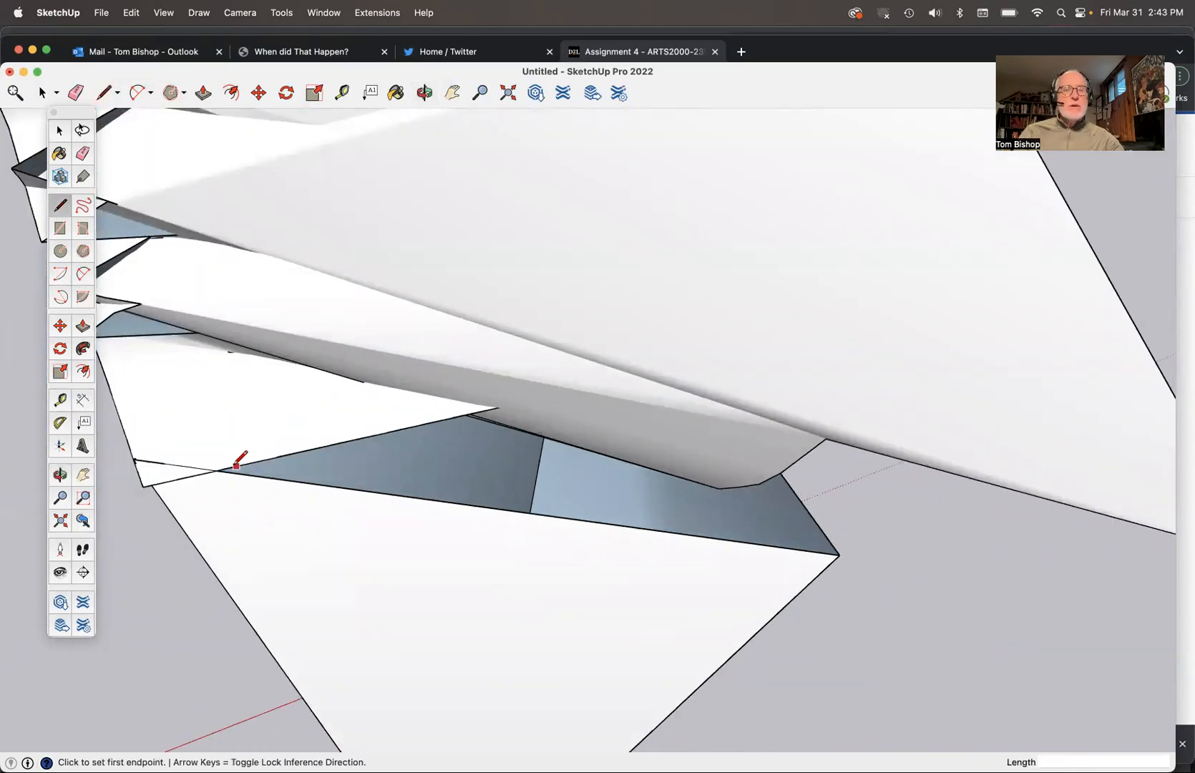
left_click(217, 471)
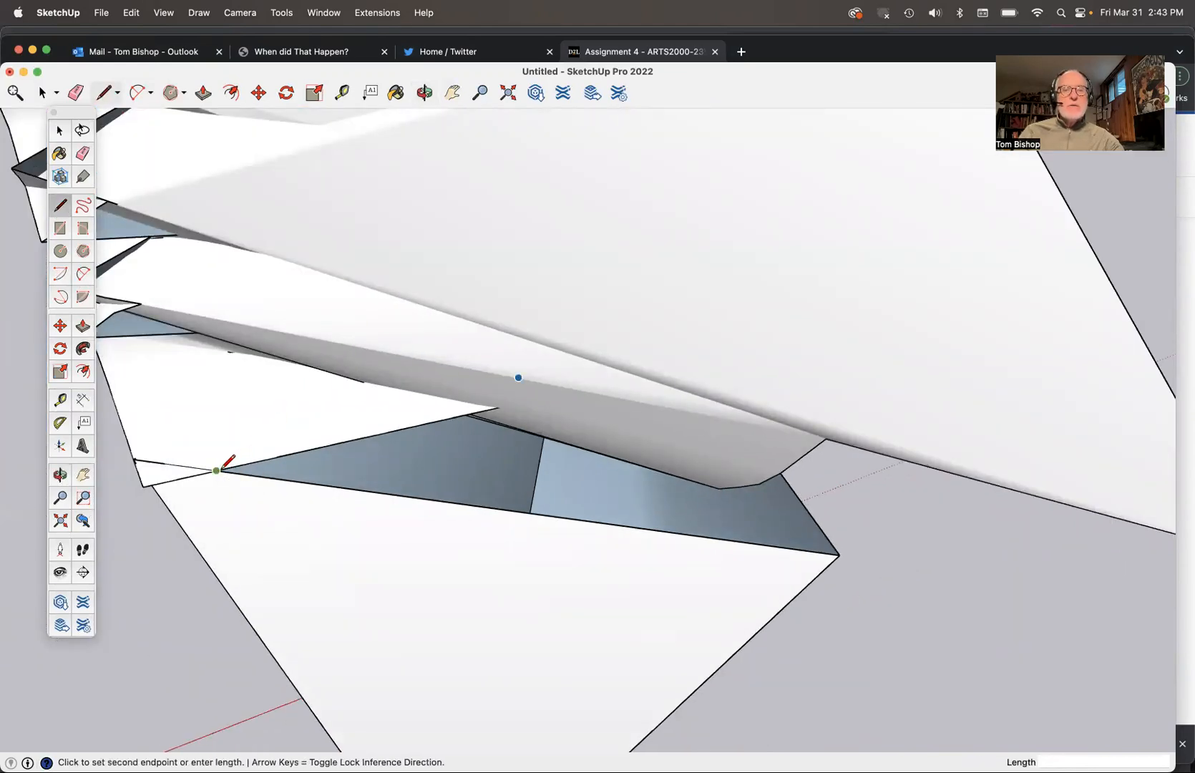
left_click(834, 553)
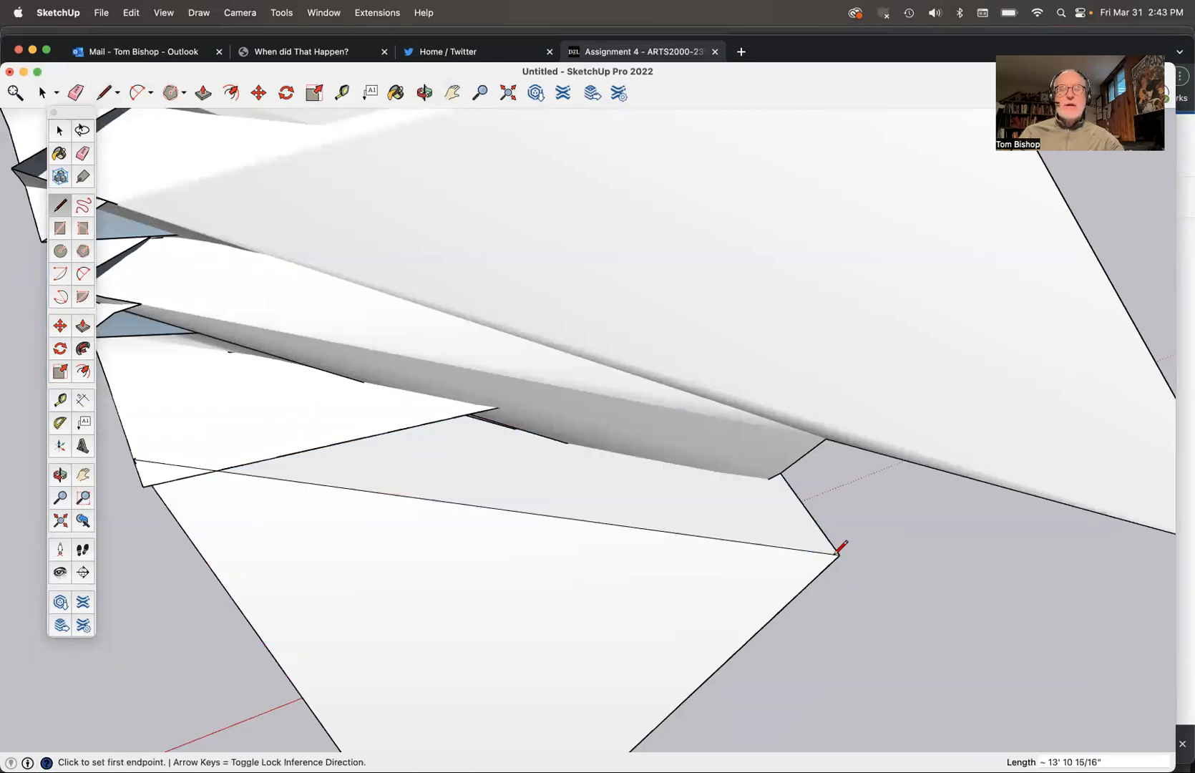
scroll(558, 439, "down", 10)
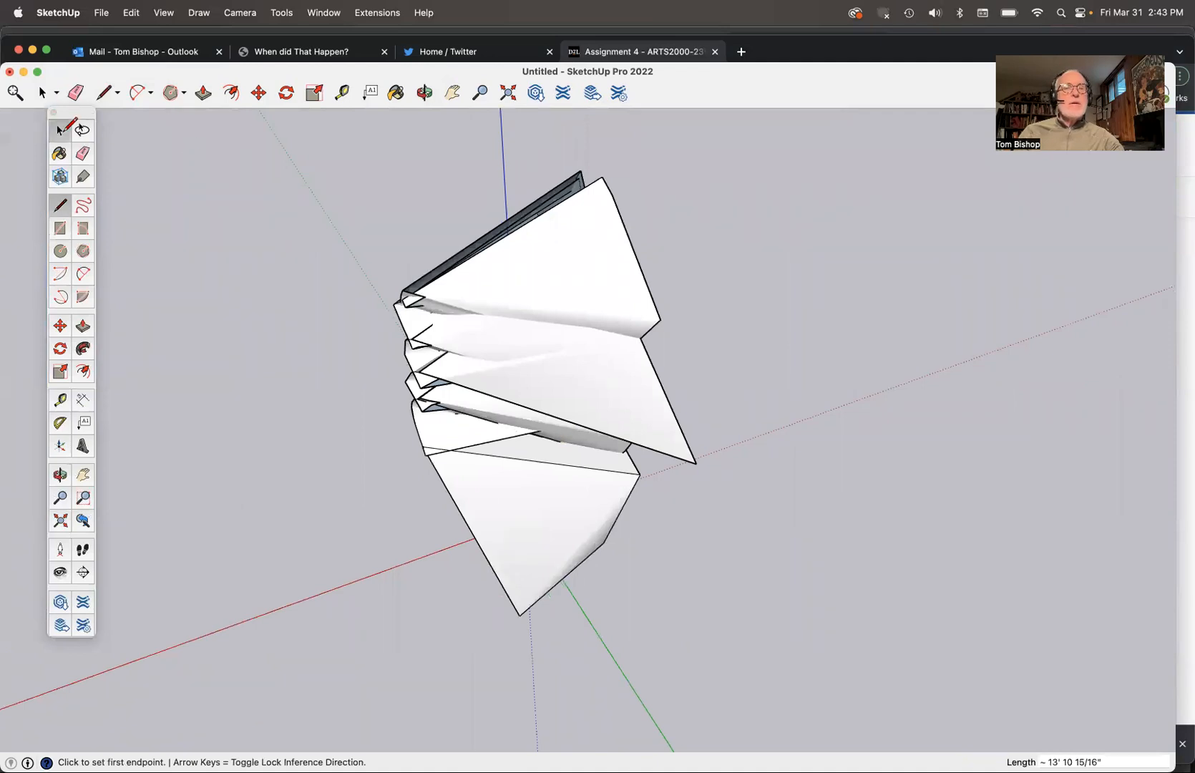
left_click(60, 129)
key("o")
left_click_drag(257, 398, 956, 362)
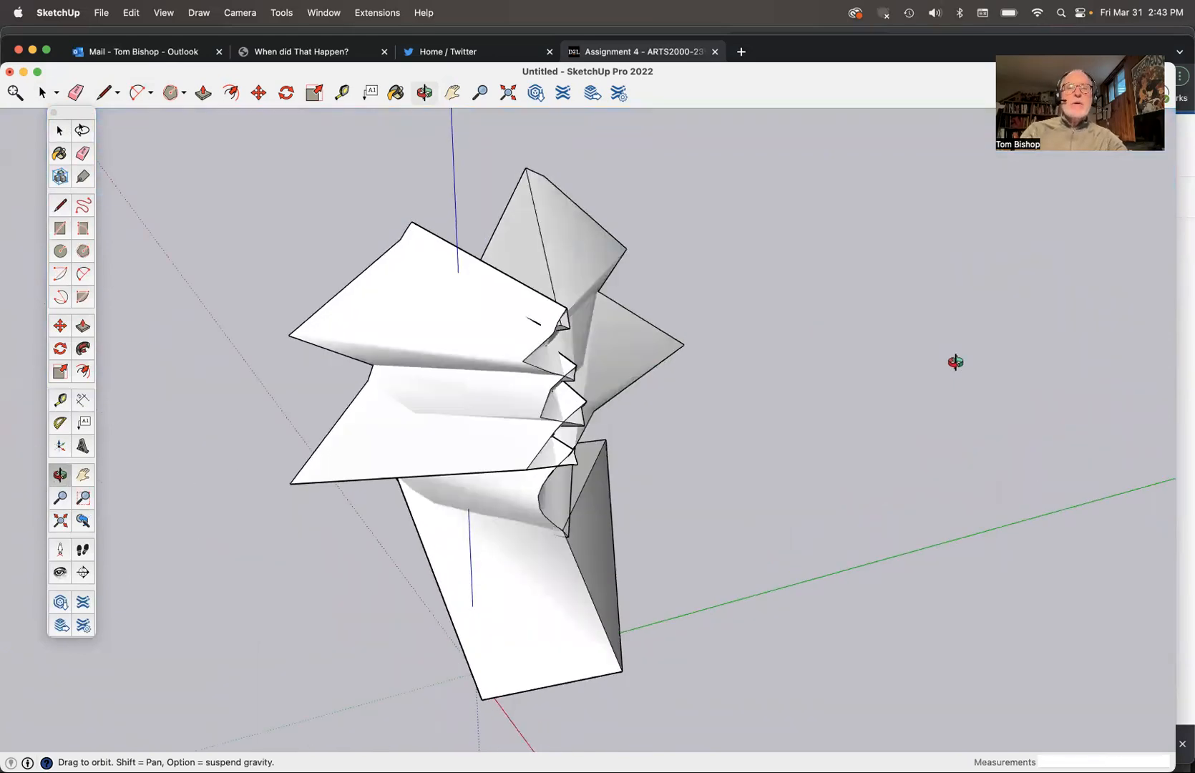
- Save the model as a SketchUp file named Schmutz in the Downloads folder
left_click(102, 14)
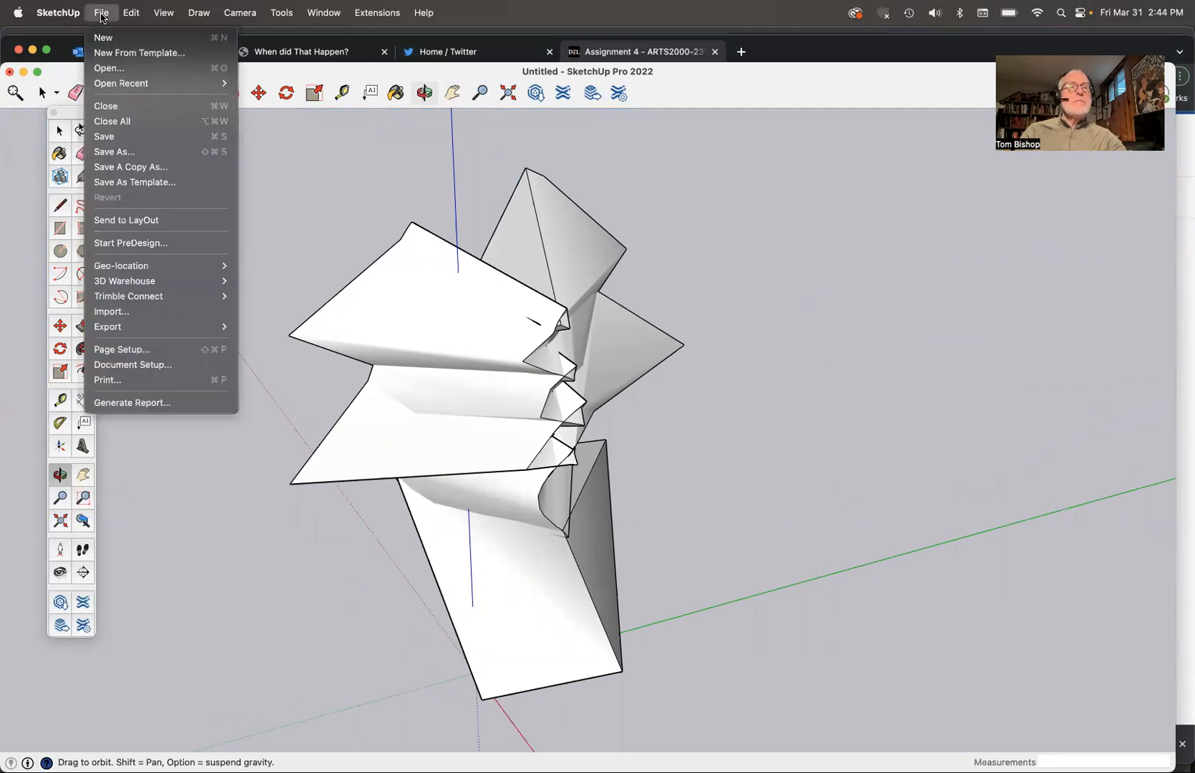
left_click(114, 136)
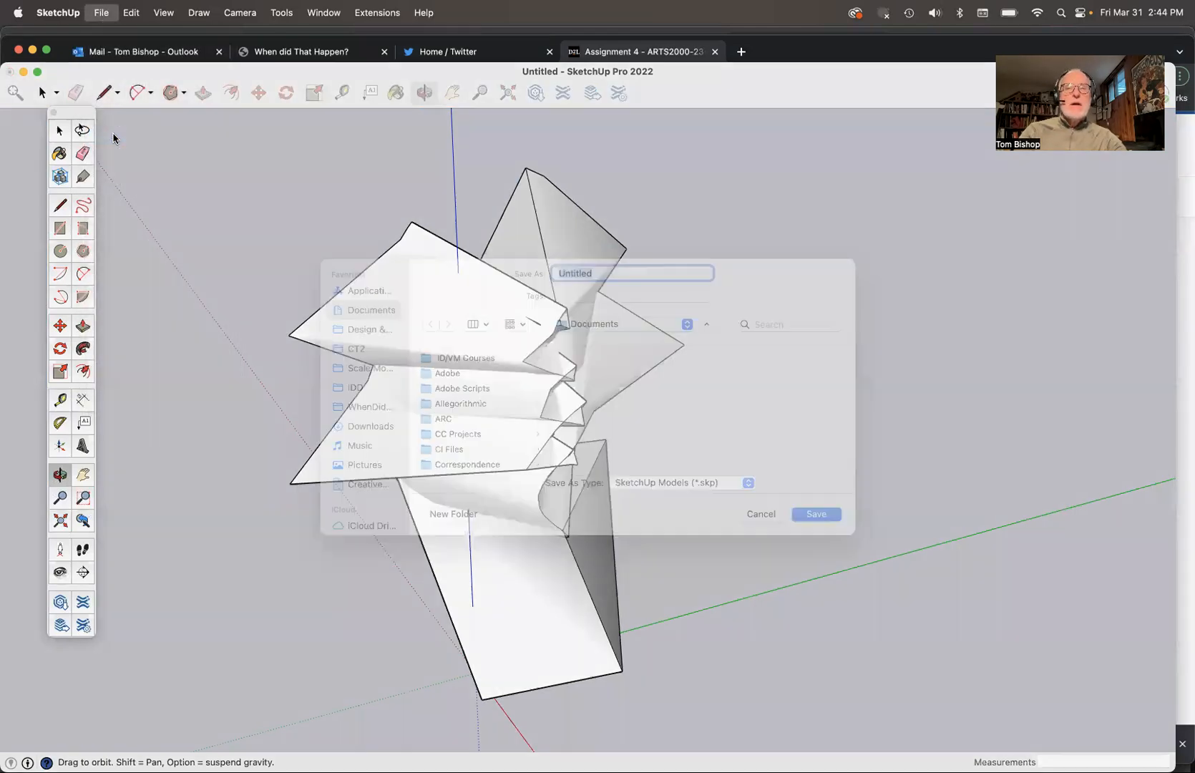
type("Schmutz")
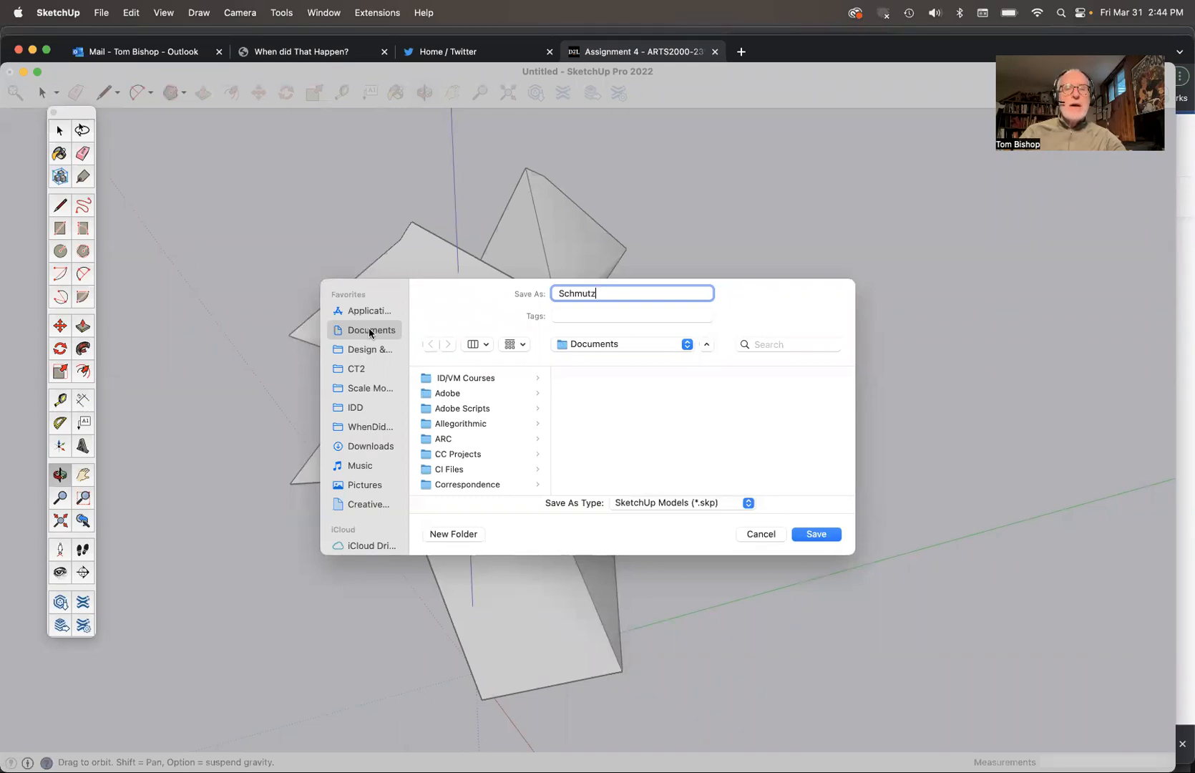
scroll(370, 332, "down", 3)
scroll(369, 332, "up", 4)
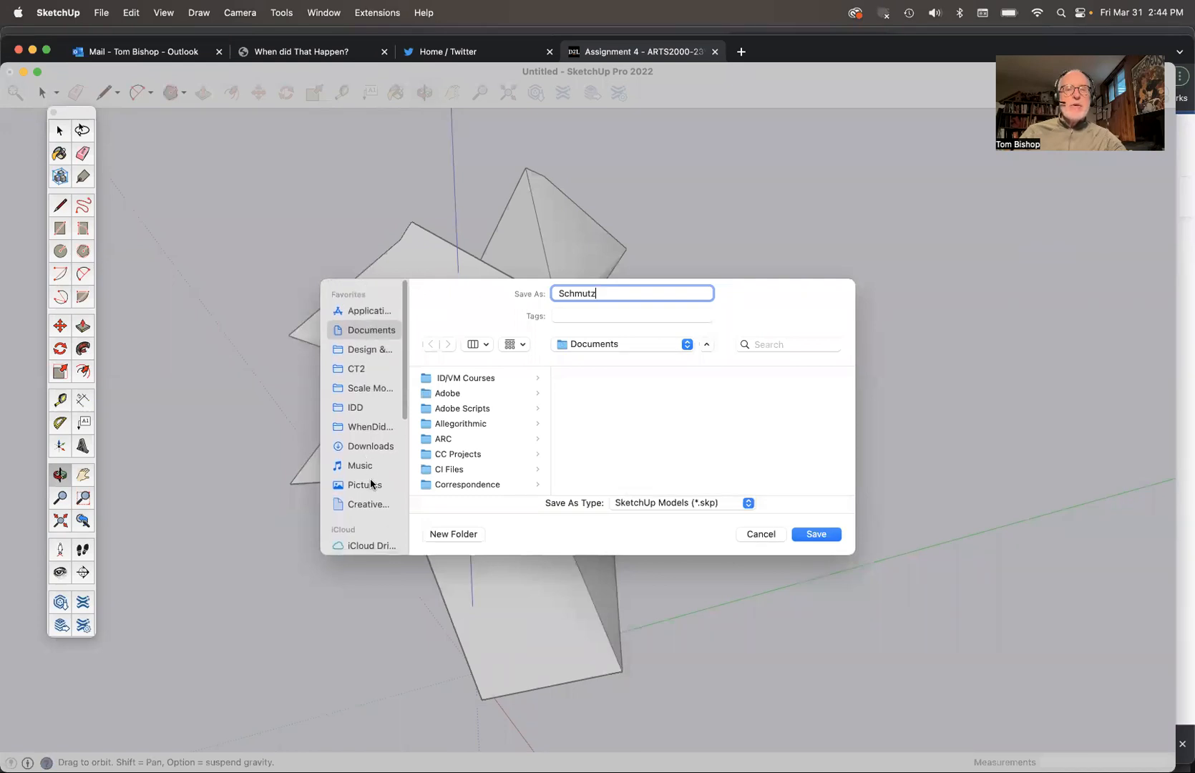
left_click(368, 428)
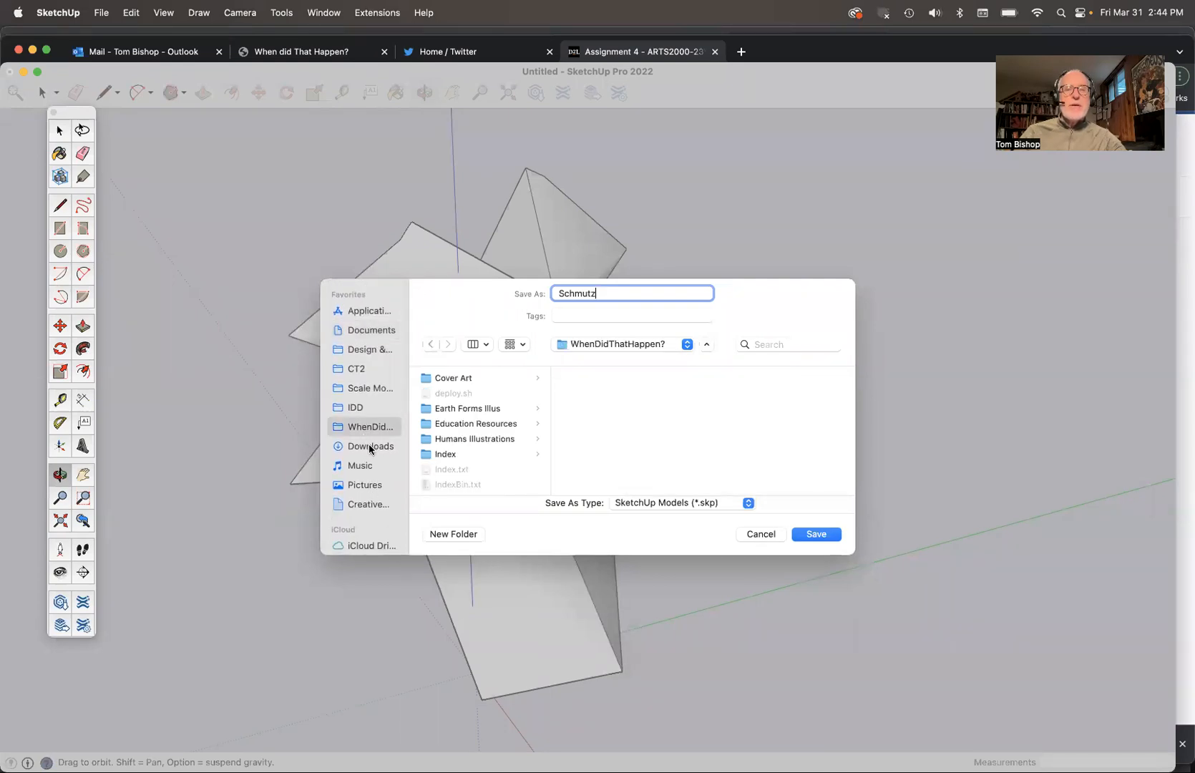
left_click(371, 448)
left_click(816, 535)
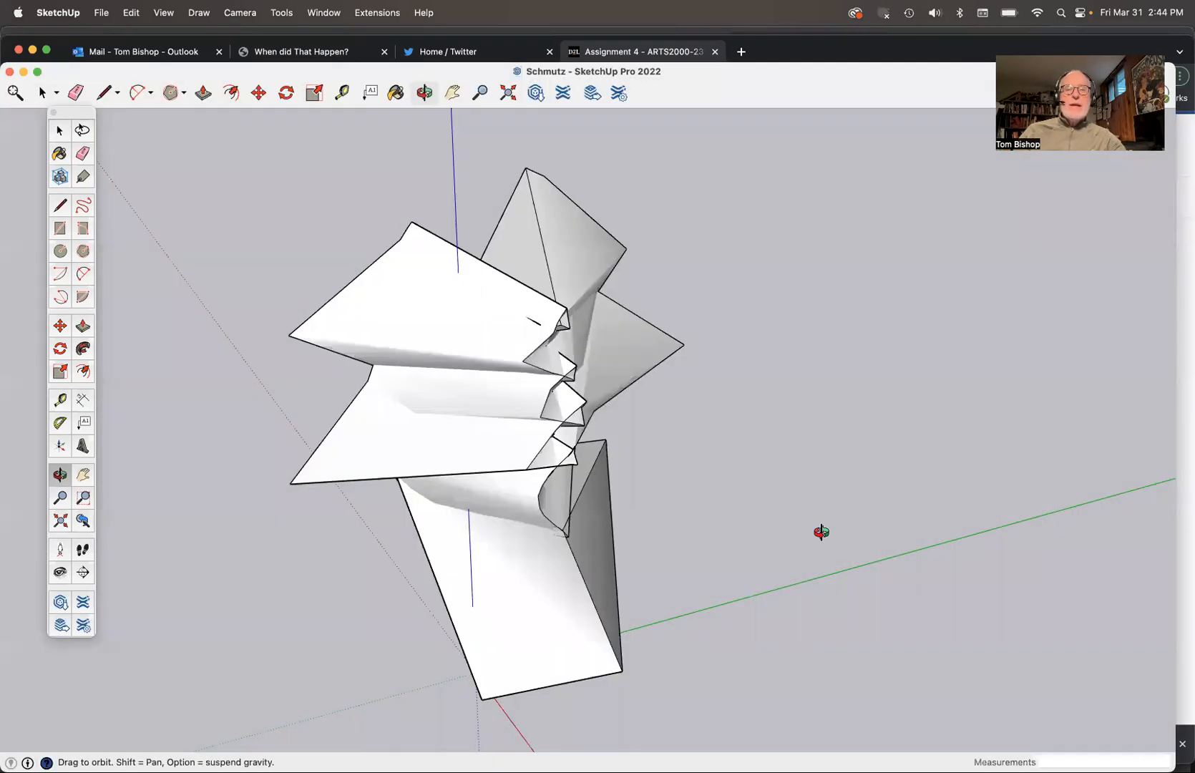
- Switch to Illustrator and examine the name lettering's paths in outline view and its stacked strokes in preview
key("super+Tab")
key("super+Tab")
key("super+Tab")
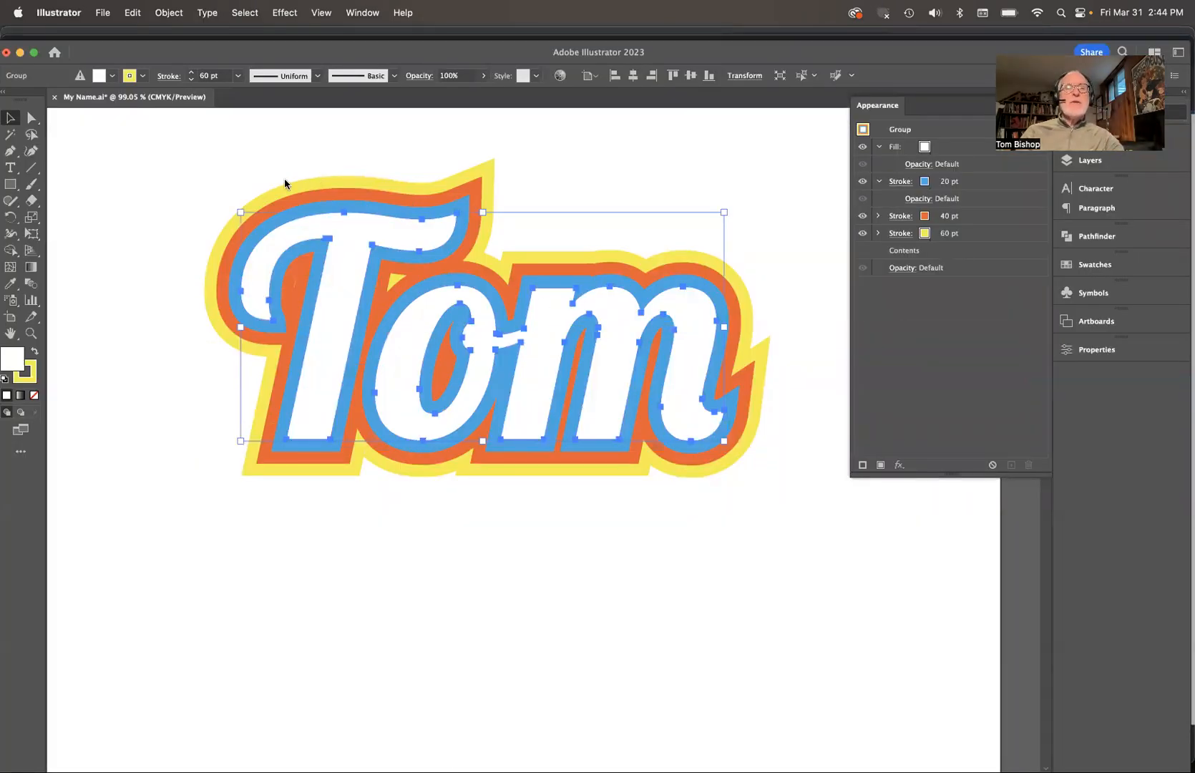
key("super+shift+b")
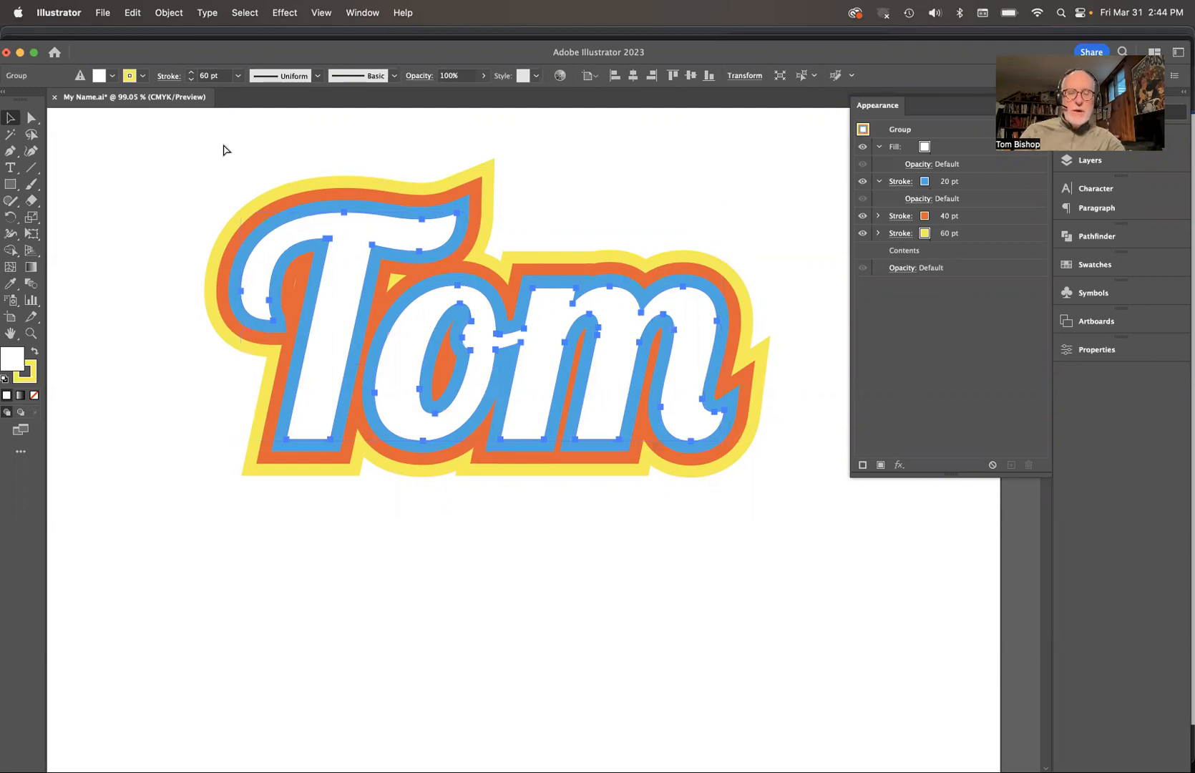
key("super+shift+b")
key("super+shift+b")
key("super+shift+b")
left_click(179, 267)
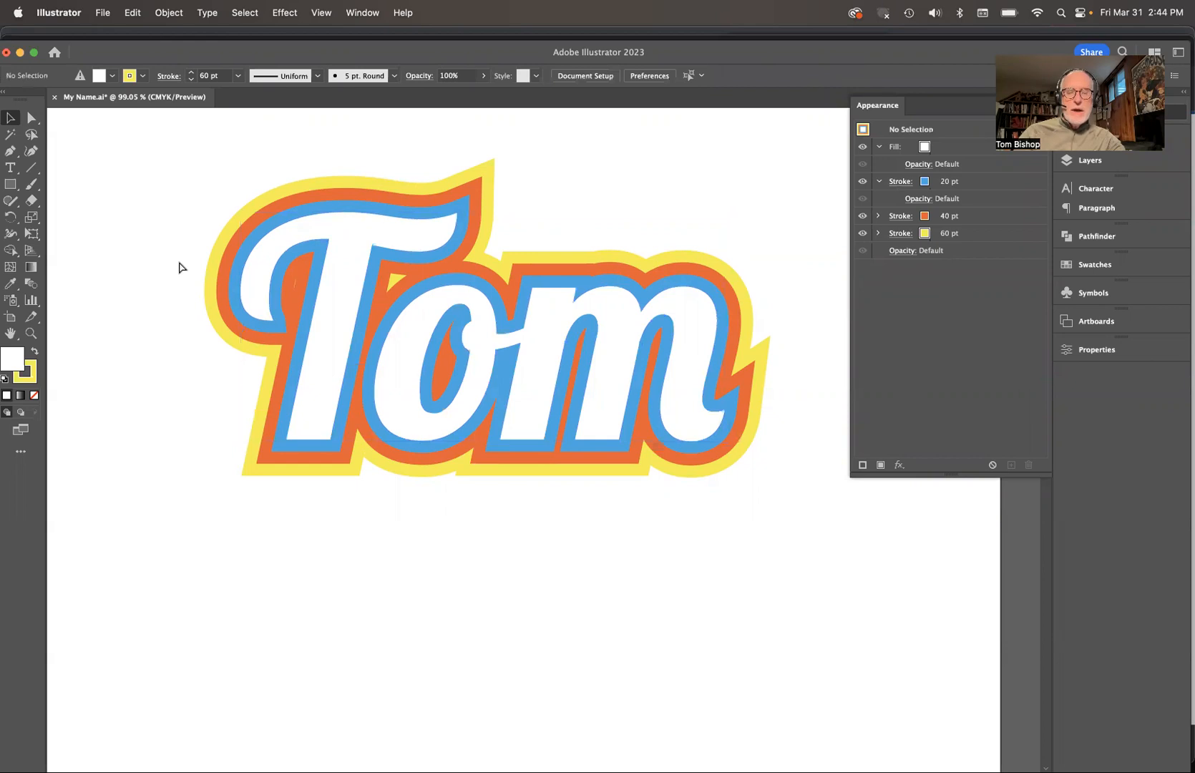
key("super+y")
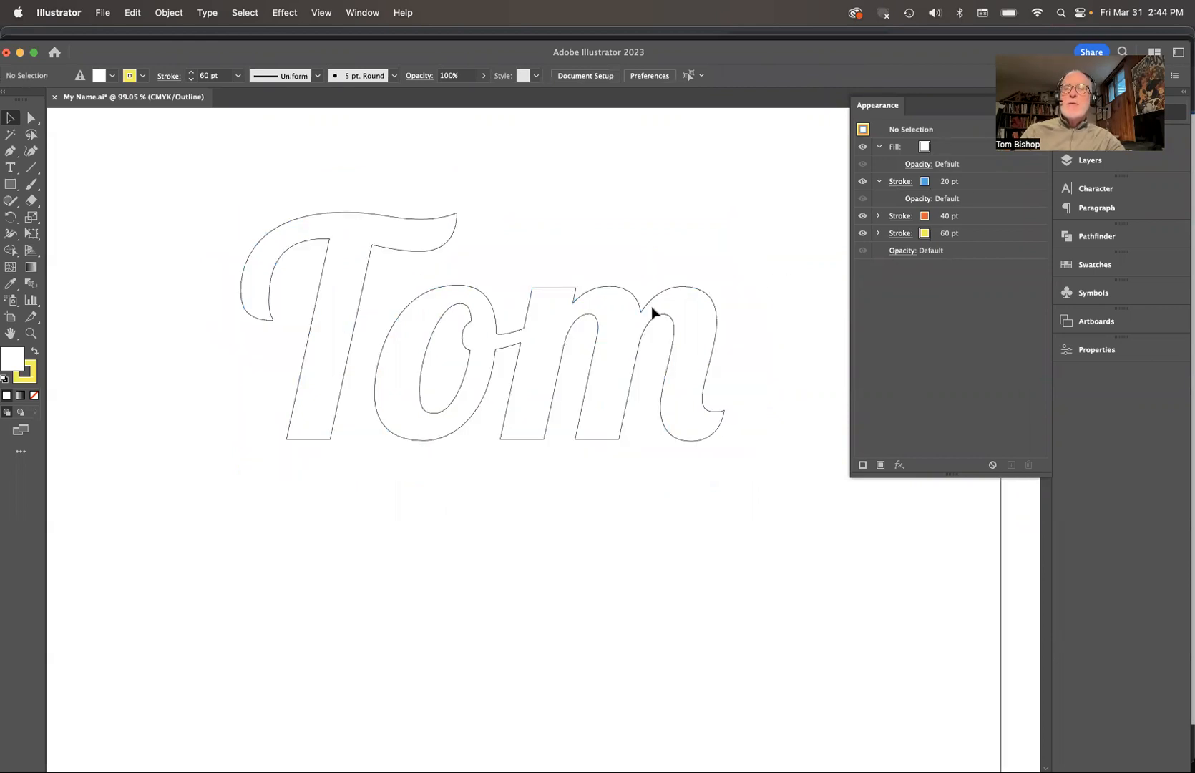
left_click(689, 288)
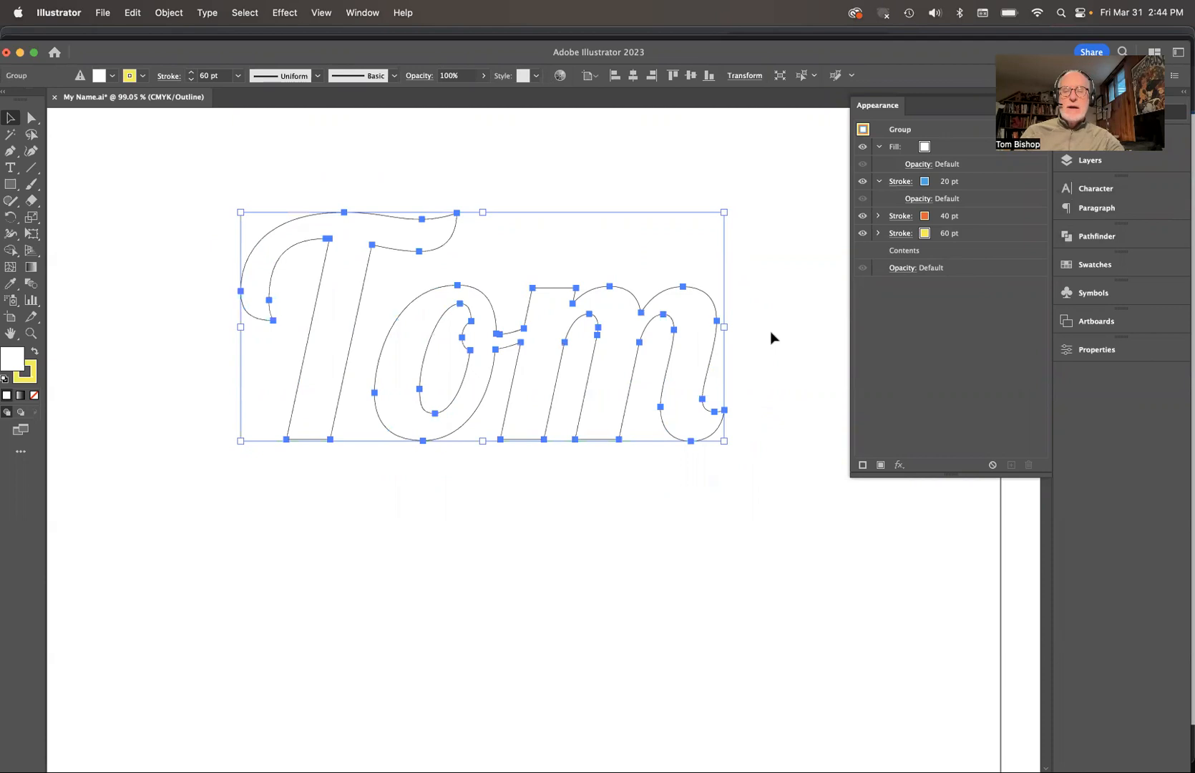
key("super+y")
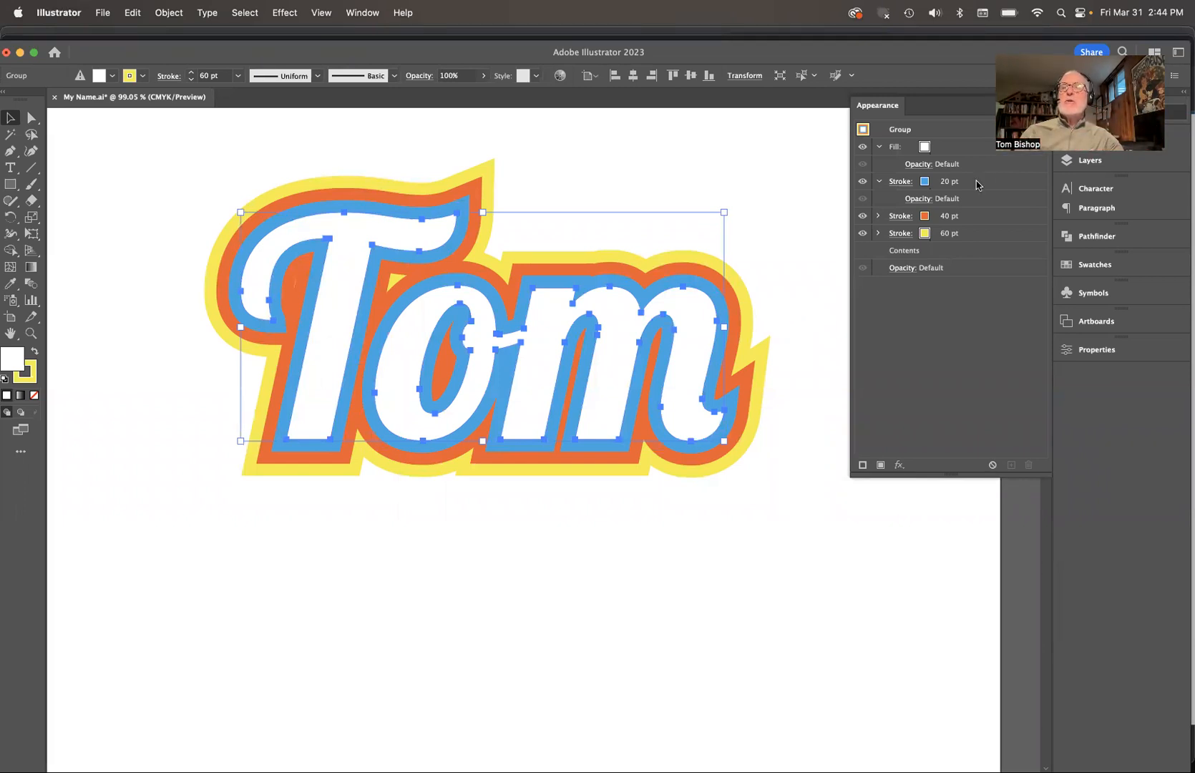
mouse_move(918, 186)
left_mouse_down()
mouse_move(970, 209)
mouse_move(973, 223)
mouse_move(968, 162)
mouse_move(970, 209)
left_mouse_up()
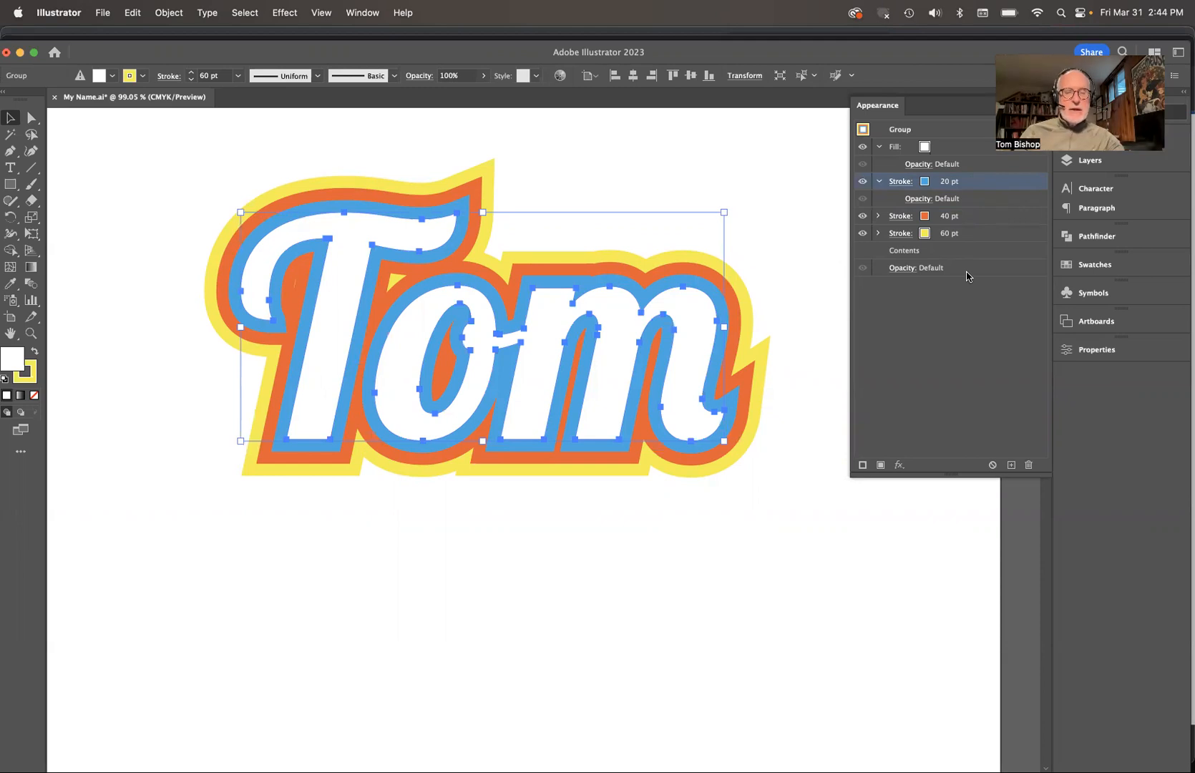
- Switch to Adobe Substance 3D Stager and set the starter image City plaza 02 as the scene background
key("super+Tab")
key("super+Tab")
key("super+Tab")
key("super+Tab")
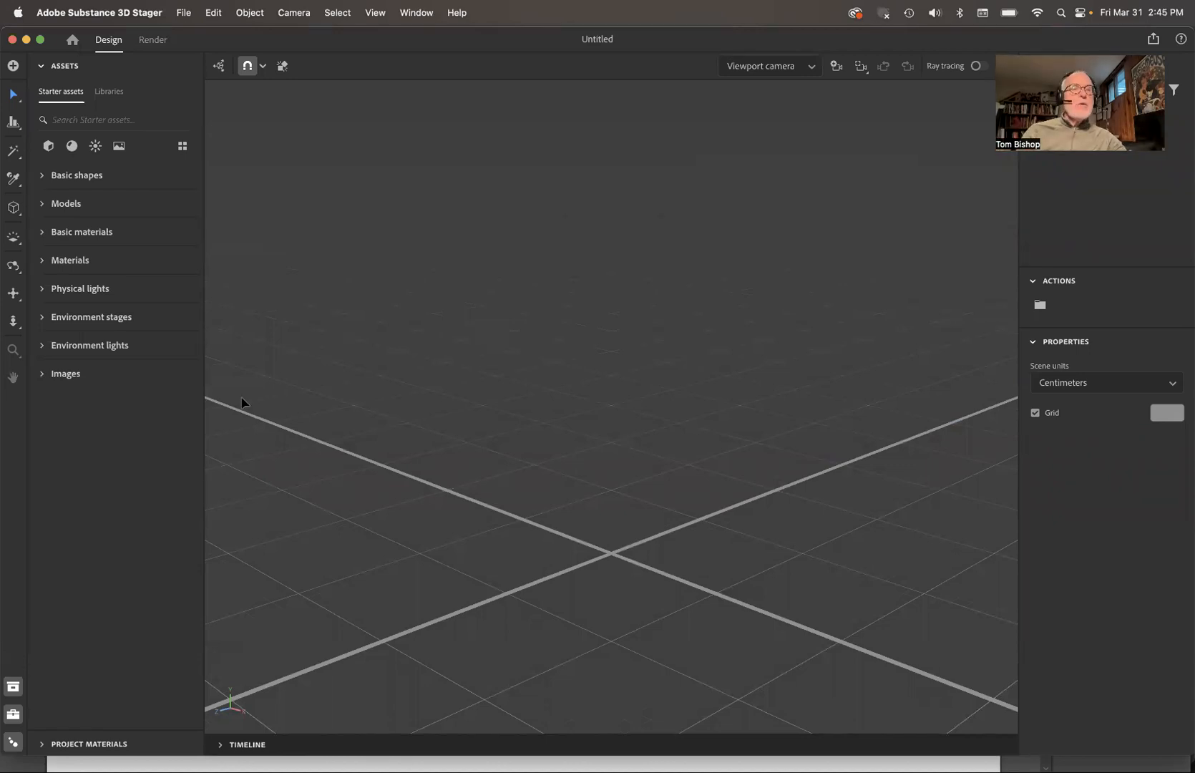
left_click(42, 375)
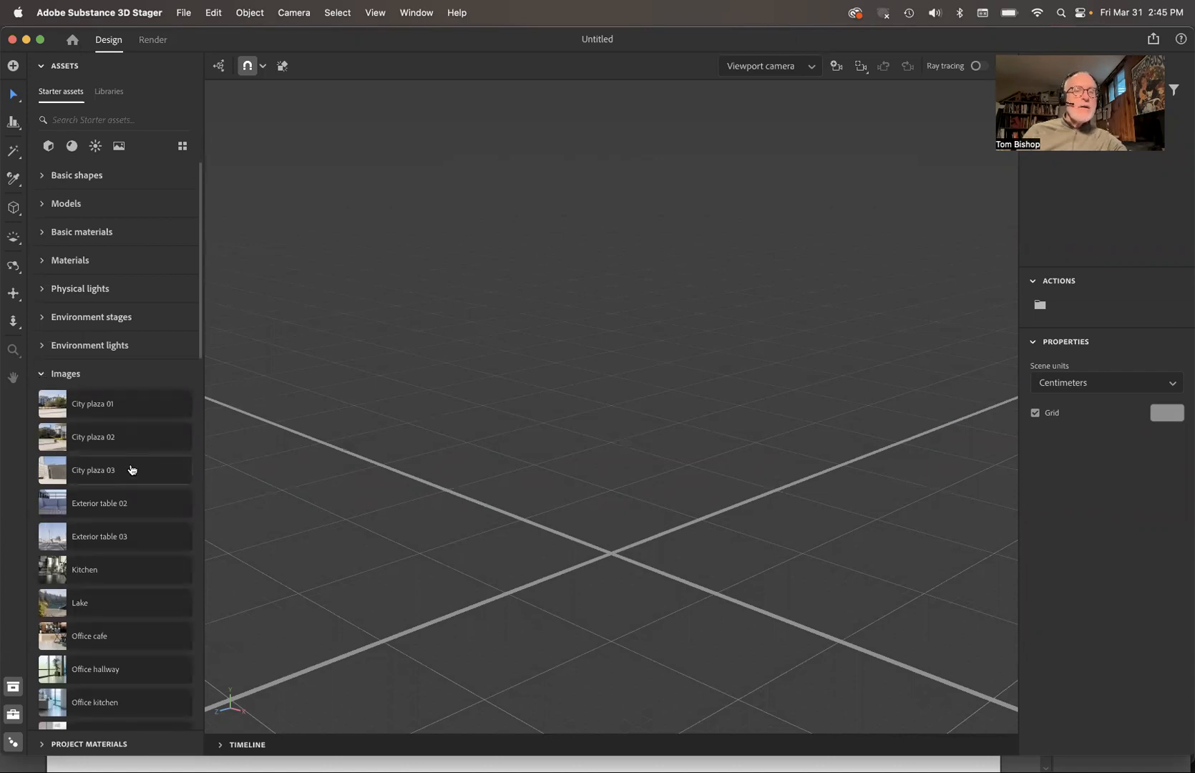
scroll(128, 466, "down", 2)
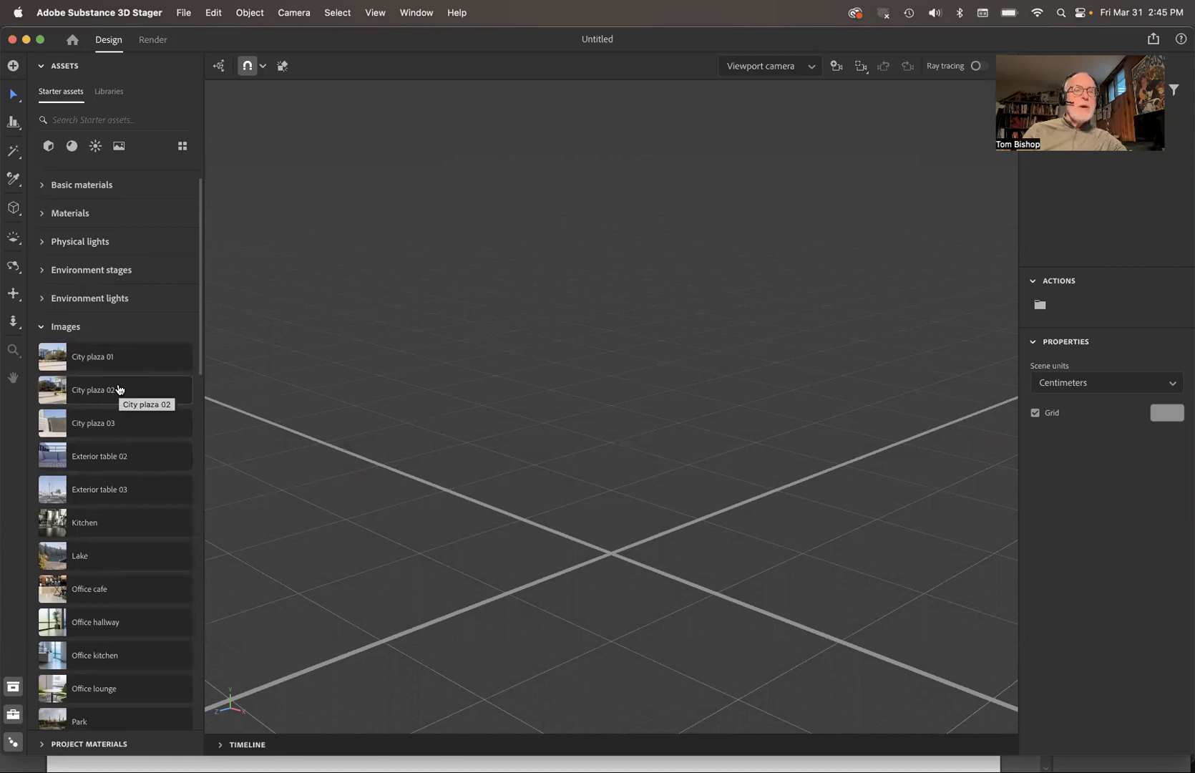
left_click(133, 390)
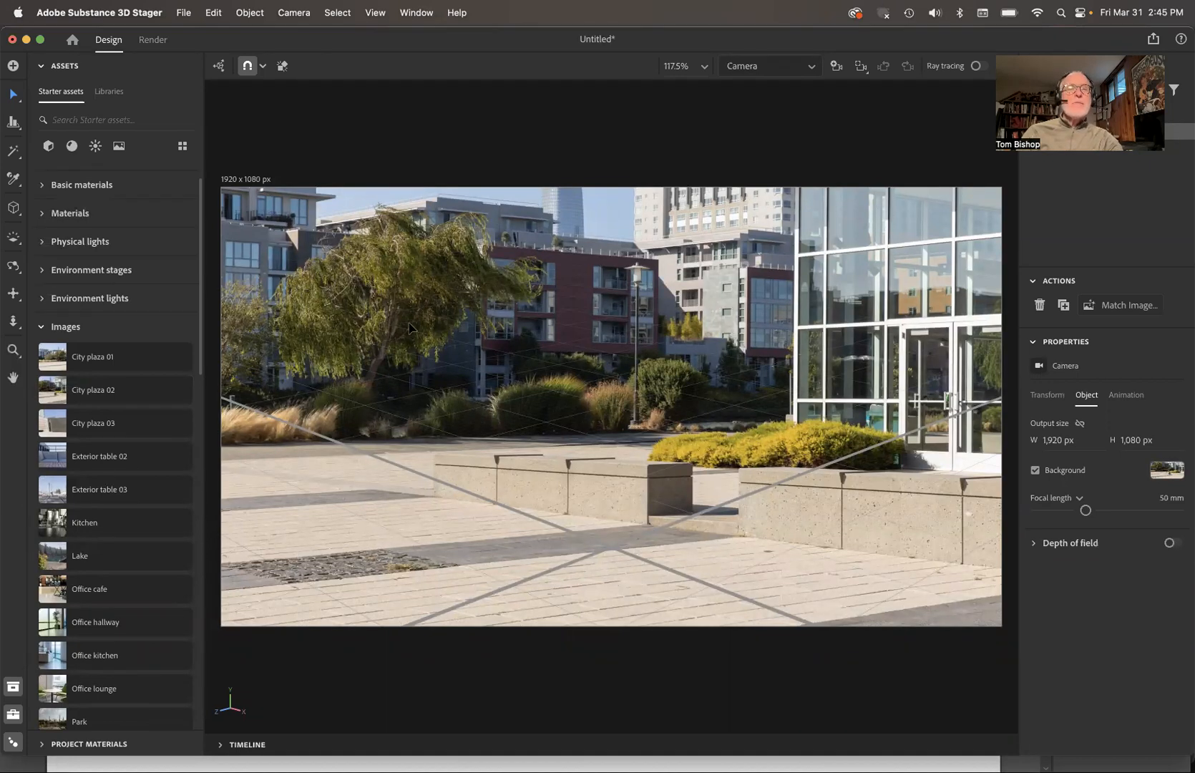
- Import the 3D model Schmutz from the Downloads folder, with UVs generated for models without UVs
left_click(183, 14)
mouse_move(215, 197)
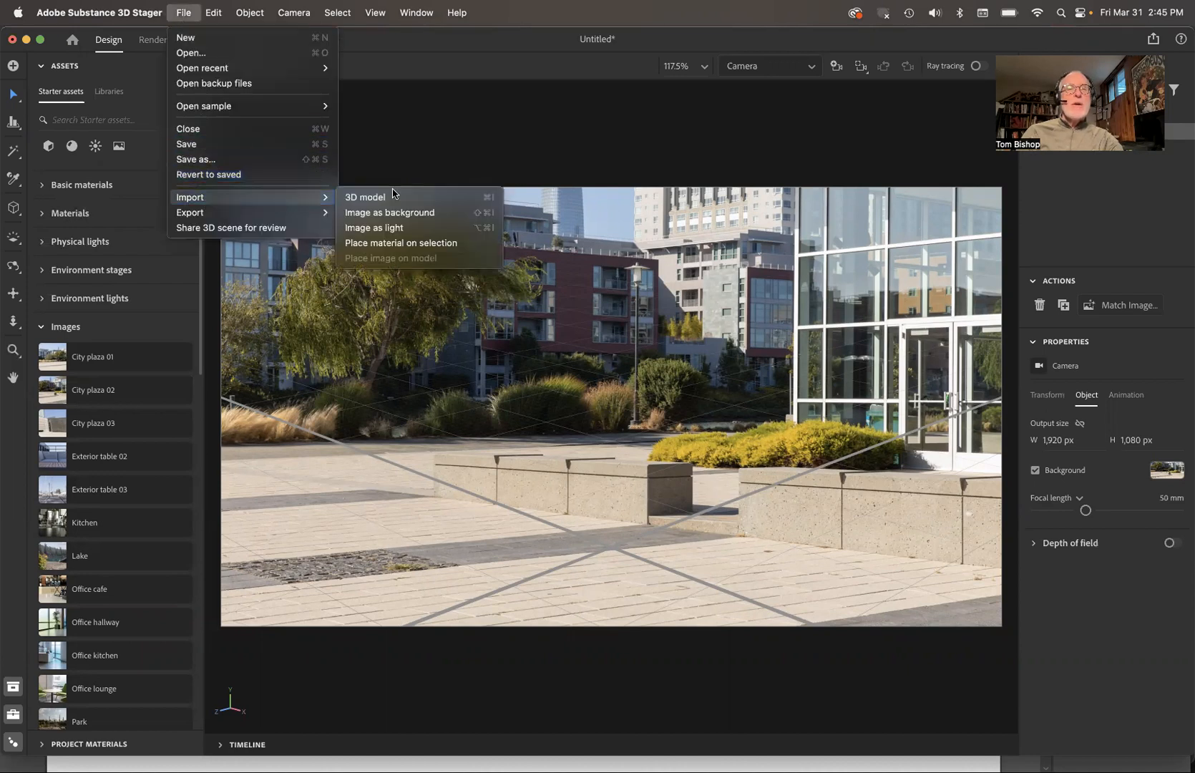
left_click(413, 200)
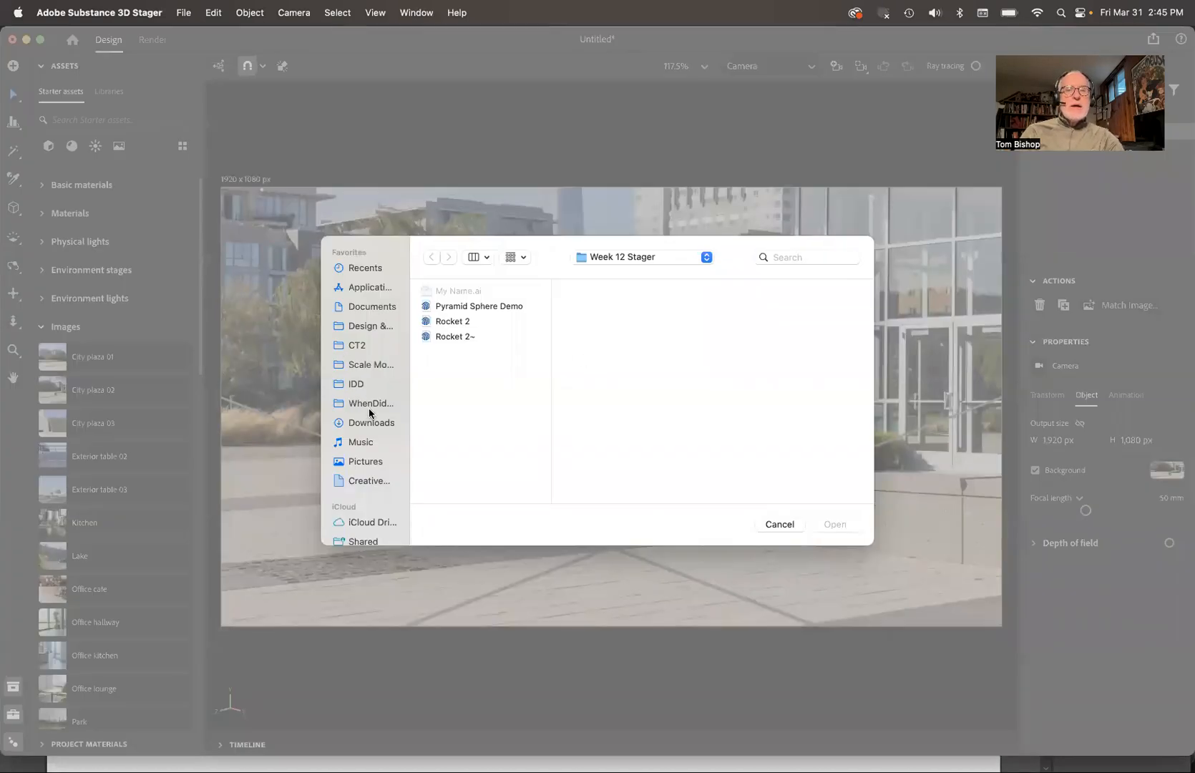
left_click(372, 420)
scroll(480, 398, "down", 20)
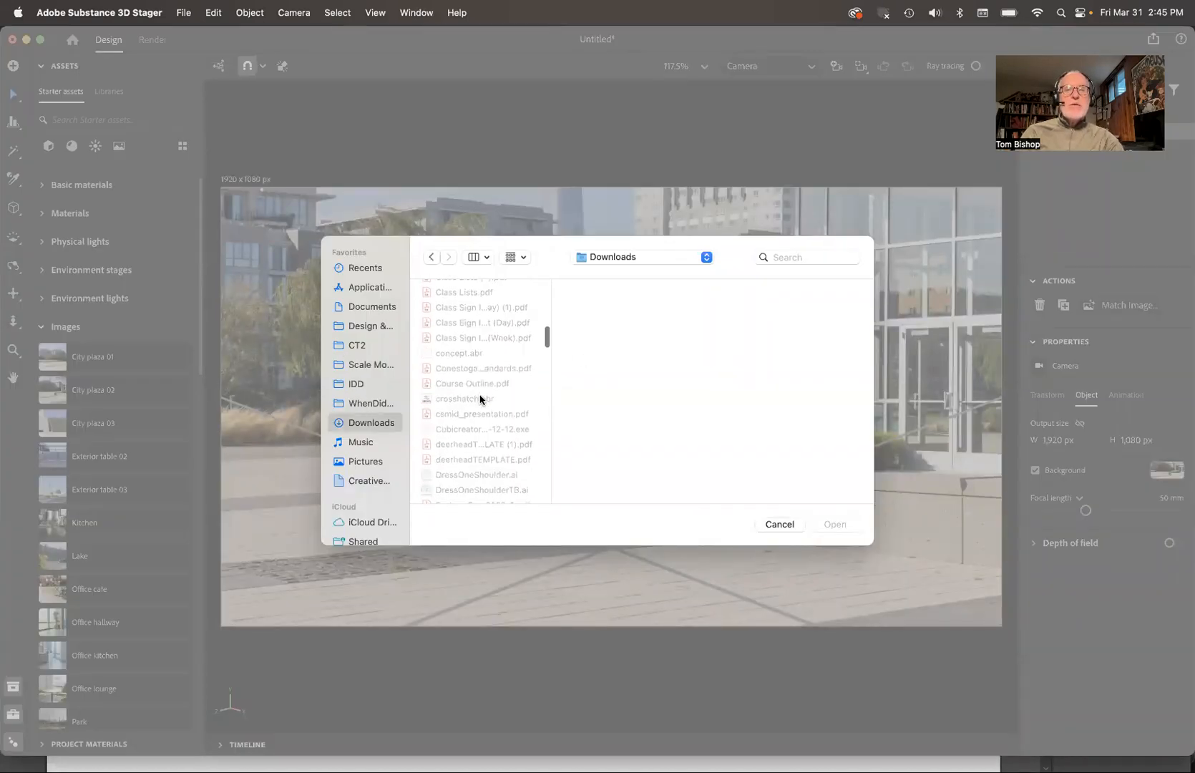
scroll(481, 398, "down", 20)
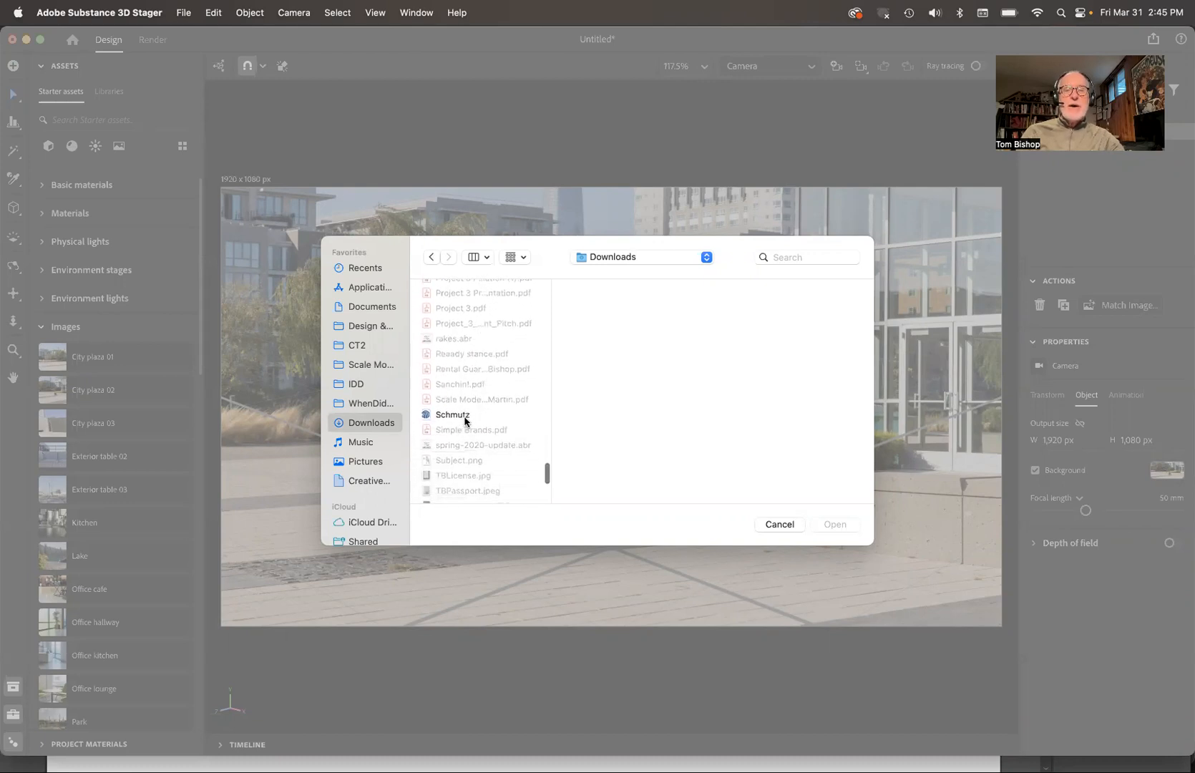
left_click(465, 416)
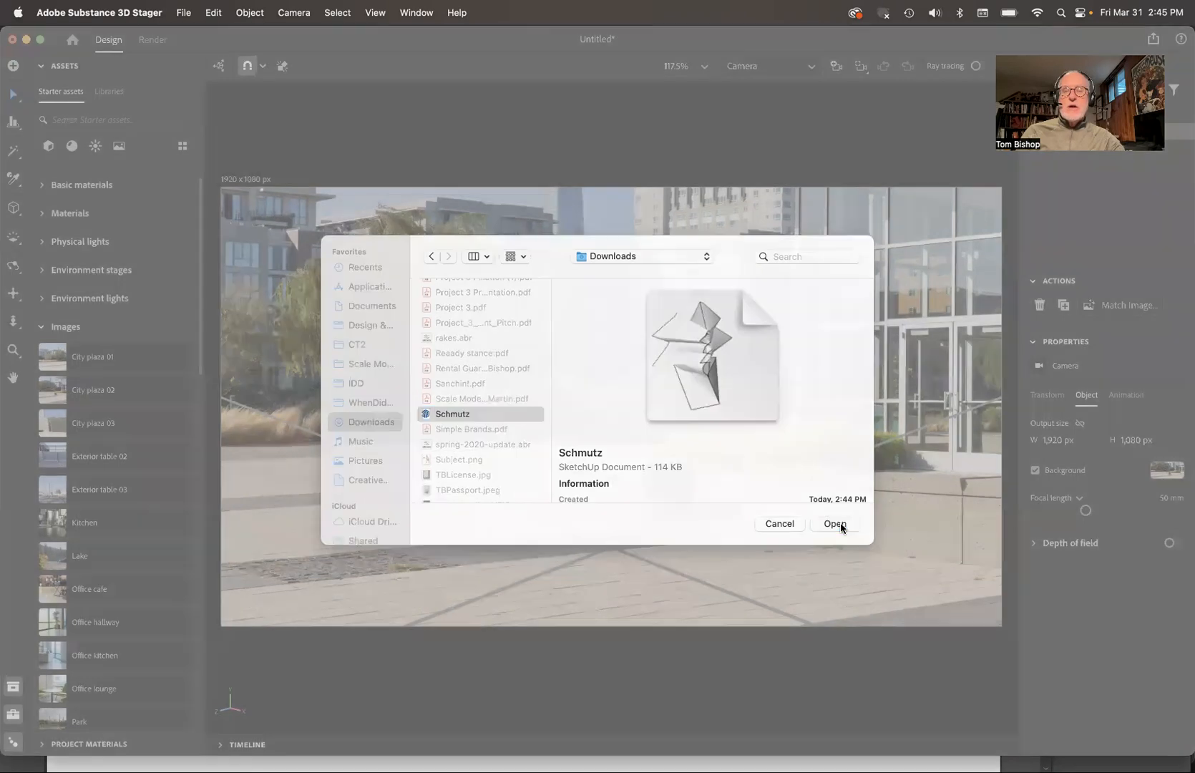
left_click(842, 526)
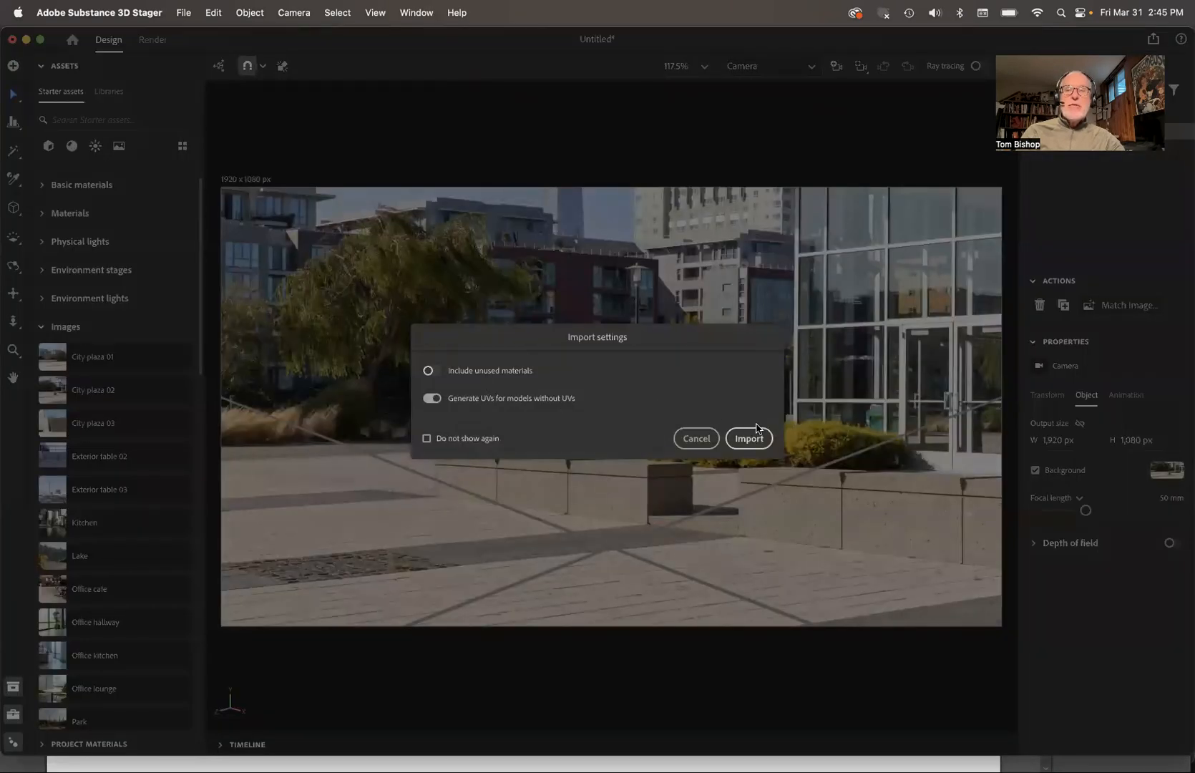
left_click(757, 439)
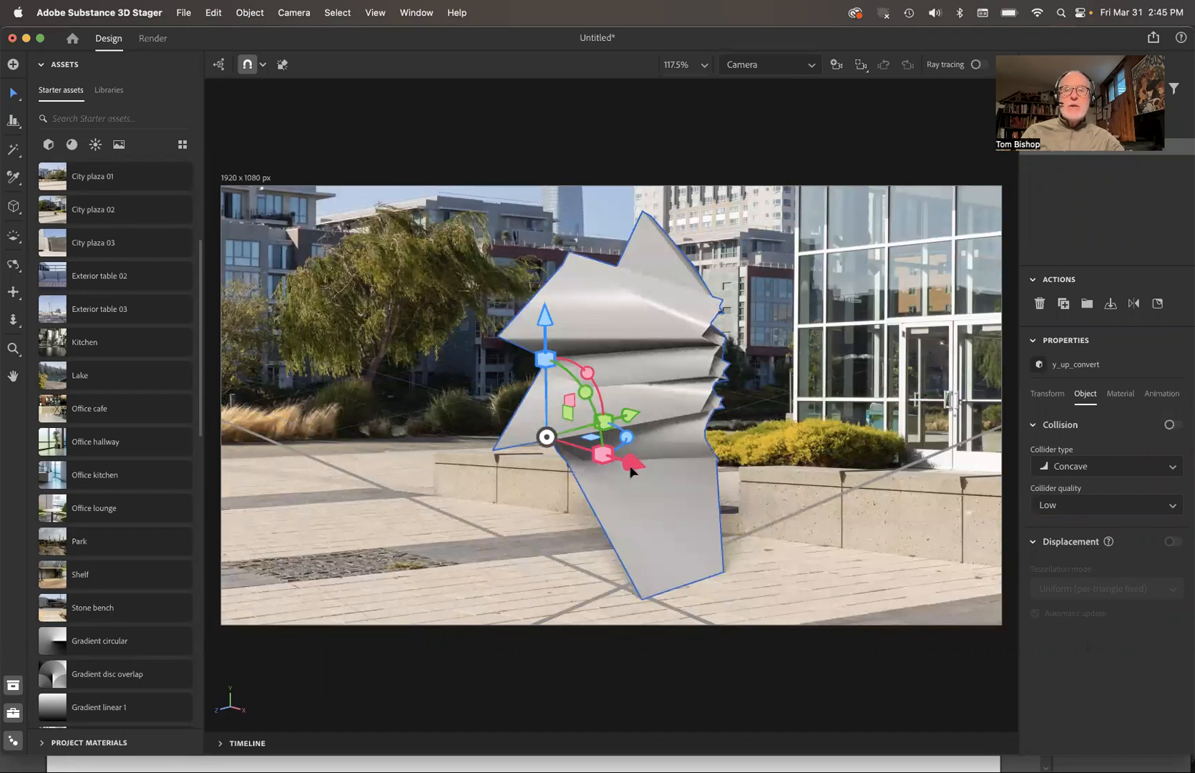
- Move the slightly enlarged model sideways in front of the willow tree and rest it on the ground
mouse_move(634, 465)
left_mouse_down()
mouse_move(548, 453)
mouse_move(573, 430)
mouse_move(564, 409)
mouse_move(512, 427)
mouse_move(513, 447)
mouse_move(475, 467)
mouse_move(433, 454)
mouse_move(443, 458)
left_mouse_up()
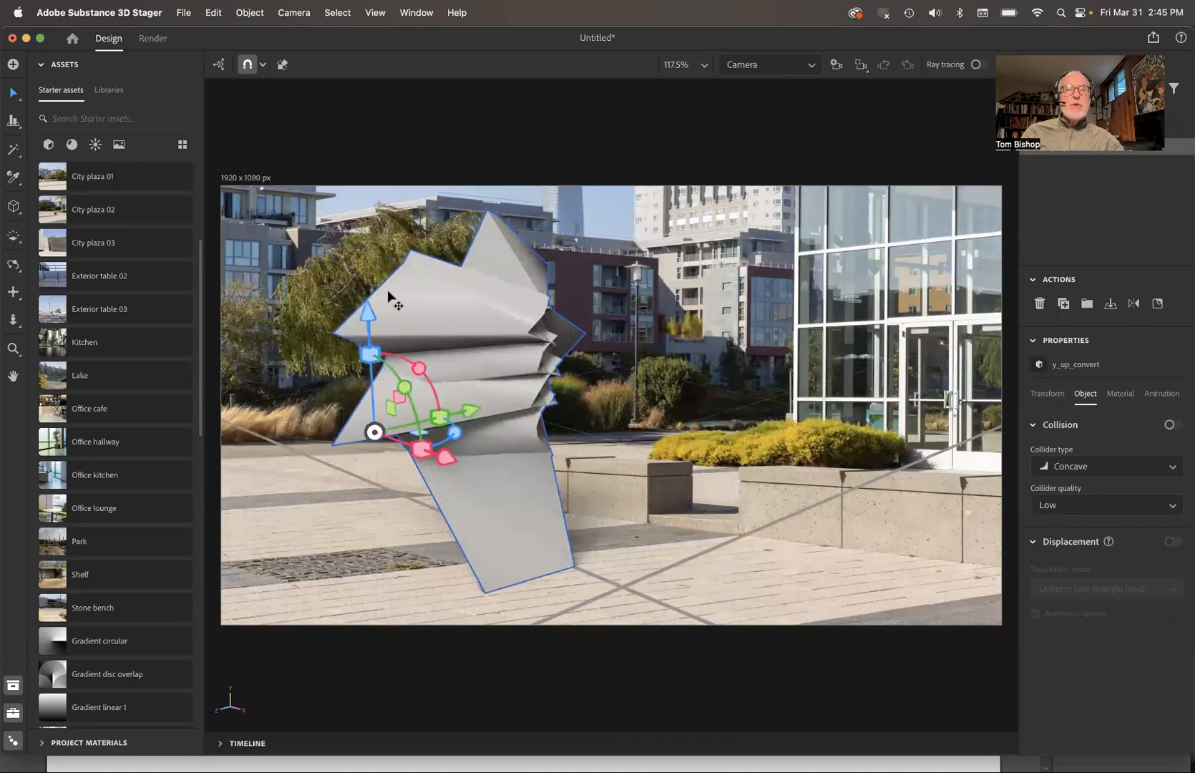
mouse_move(371, 352)
left_mouse_down()
mouse_move(378, 325)
mouse_move(370, 350)
left_mouse_up()
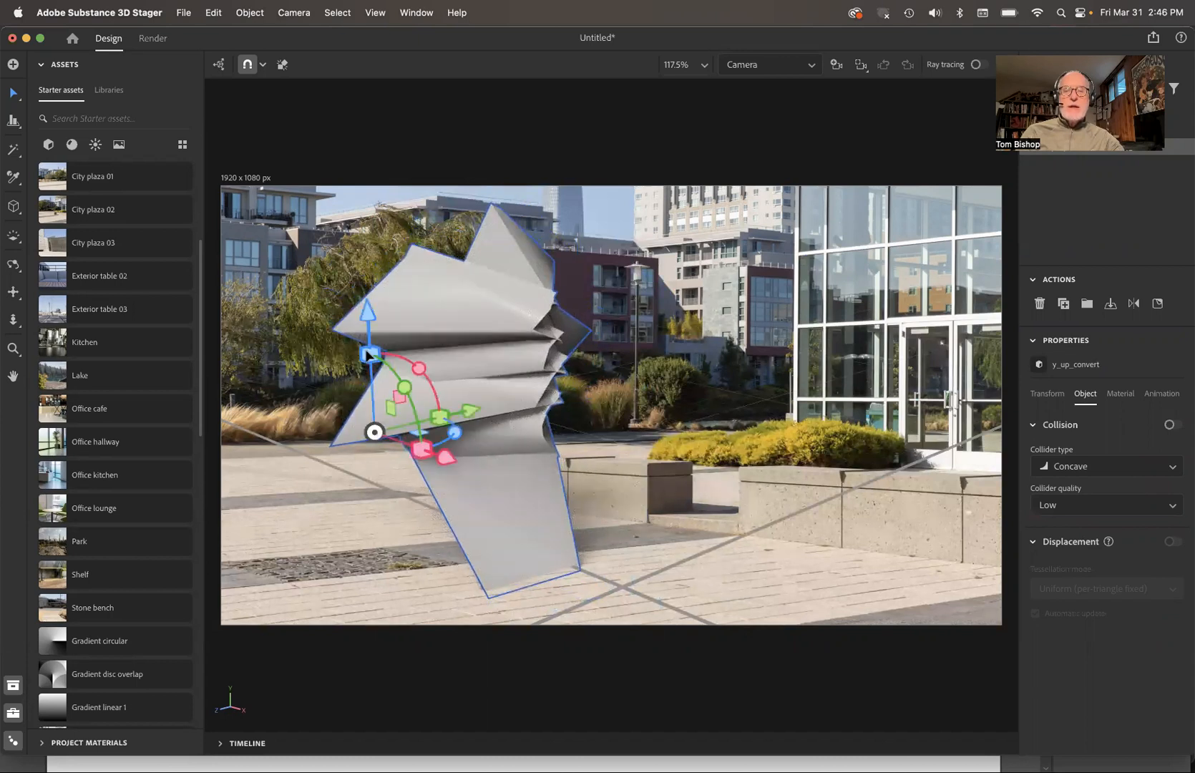
left_click(1111, 304)
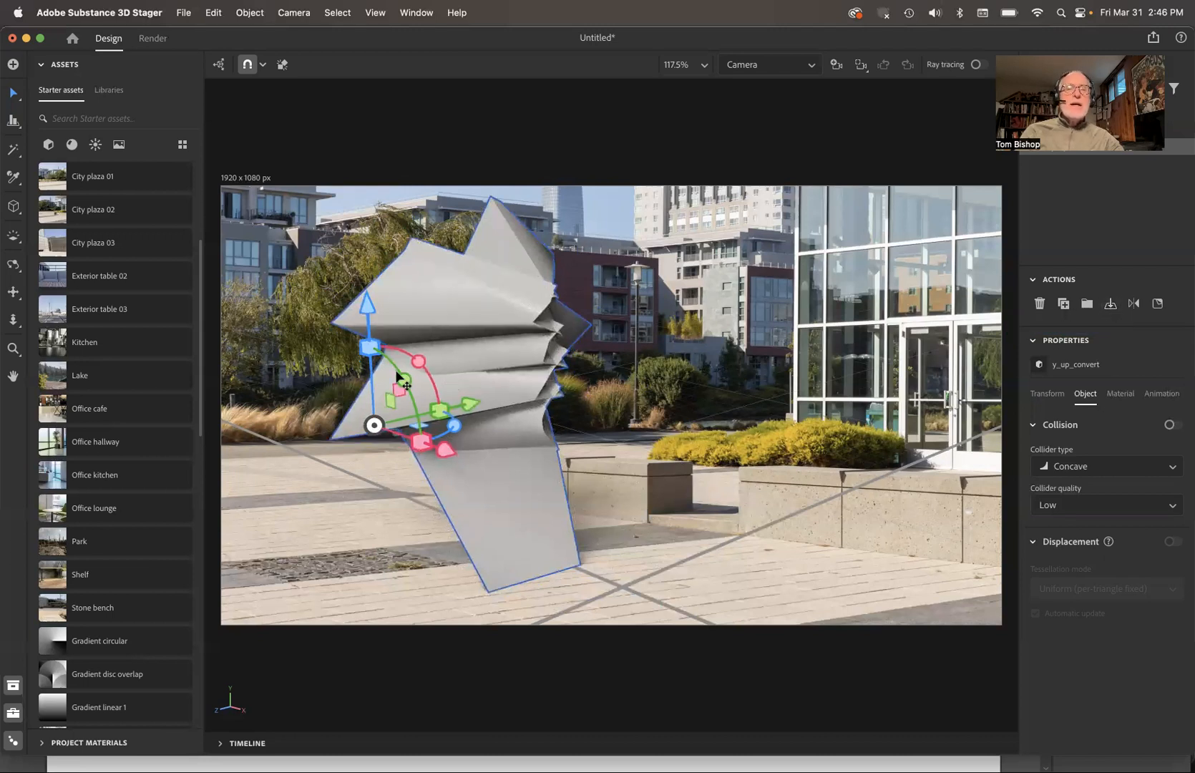
- Rotate the model about its vertical axis and reposition it on the plaza paving so its whole base is in frame
left_click(325, 380)
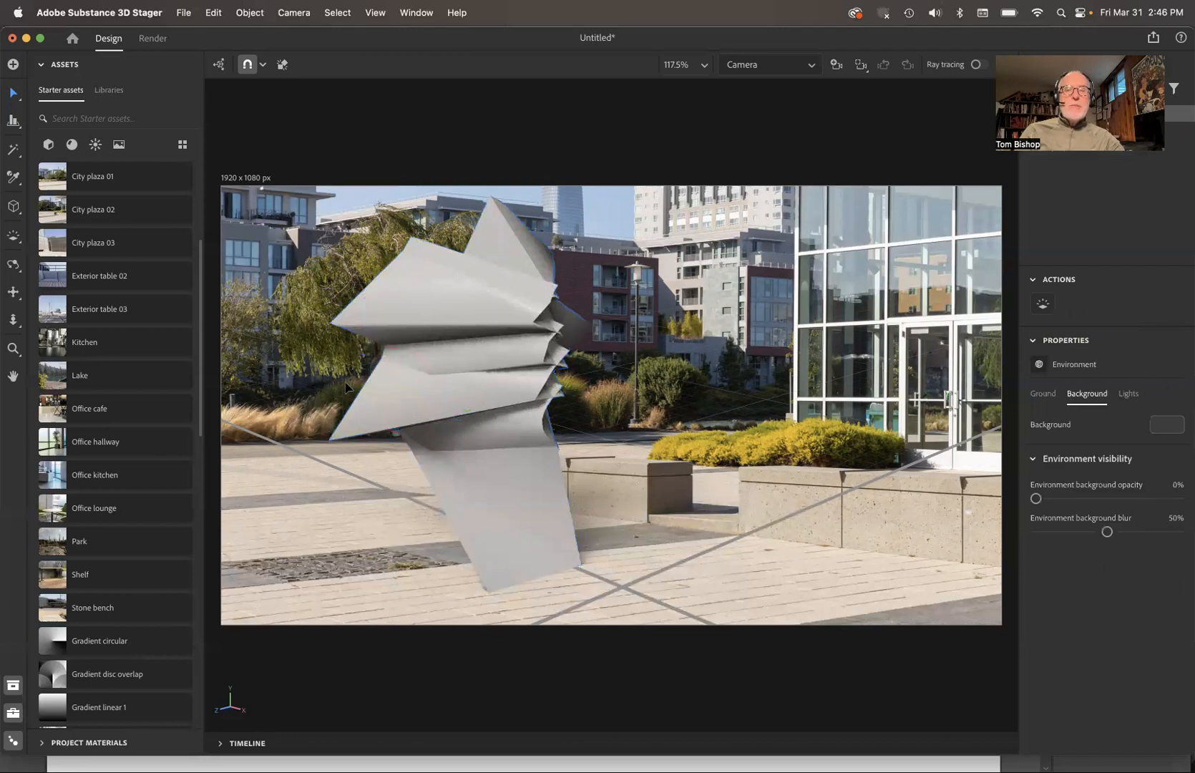
left_click(512, 471)
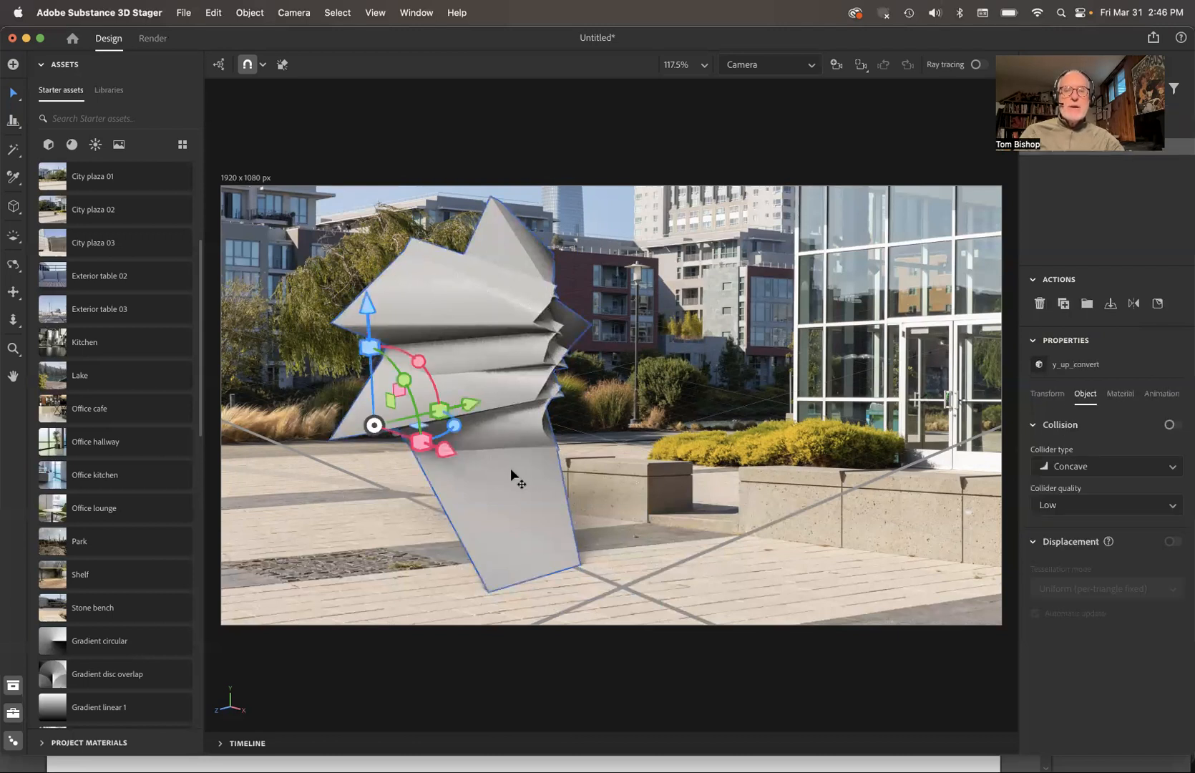
mouse_move(454, 422)
left_mouse_down()
mouse_move(414, 452)
mouse_move(362, 453)
mouse_move(443, 423)
mouse_move(379, 460)
left_mouse_up()
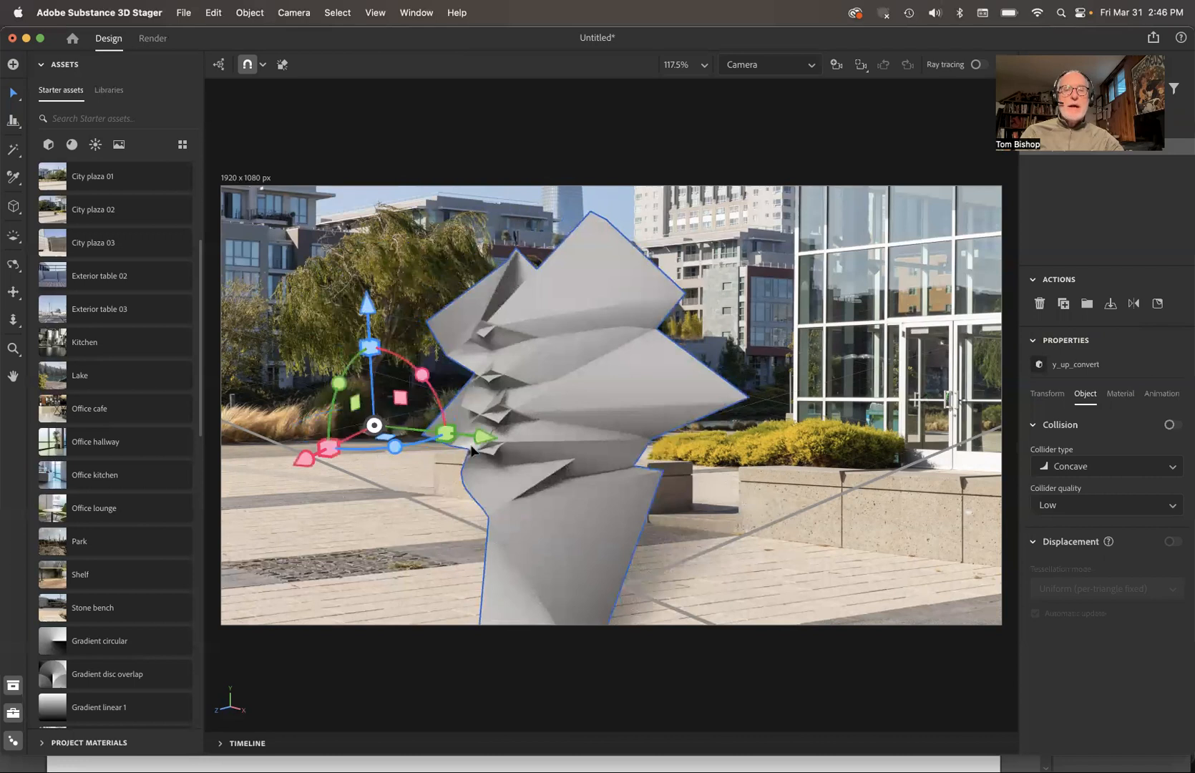
left_click_drag(474, 447, 380, 437)
mouse_move(212, 449)
left_mouse_down()
mouse_move(319, 387)
mouse_move(308, 399)
left_mouse_up()
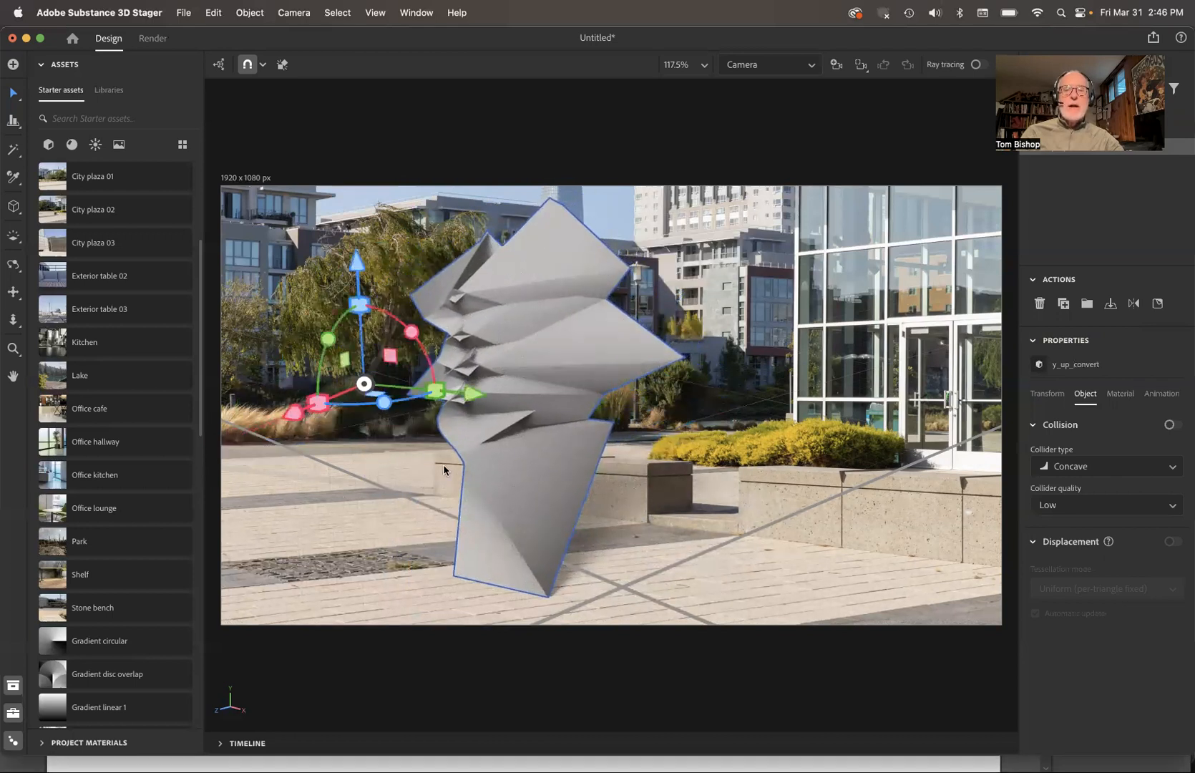
left_click(655, 518)
left_click(514, 462)
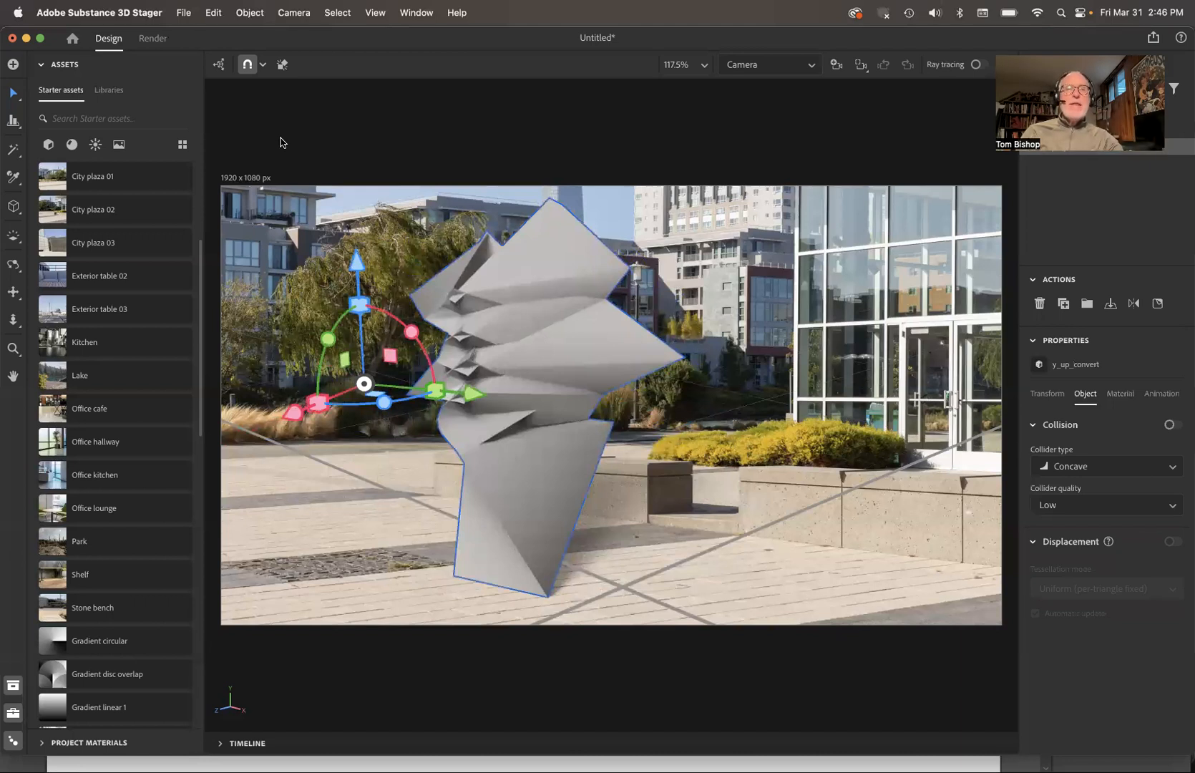
- Generate UVs for the imported model
left_click(251, 13)
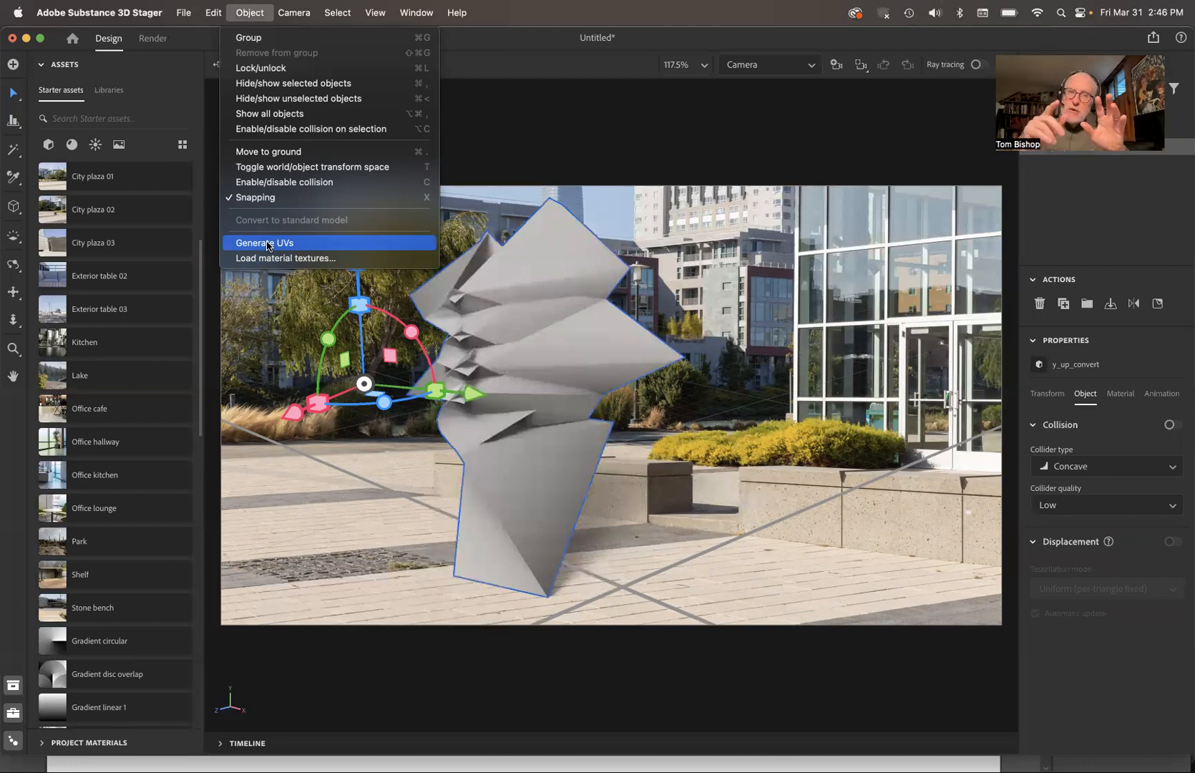
left_click(267, 243)
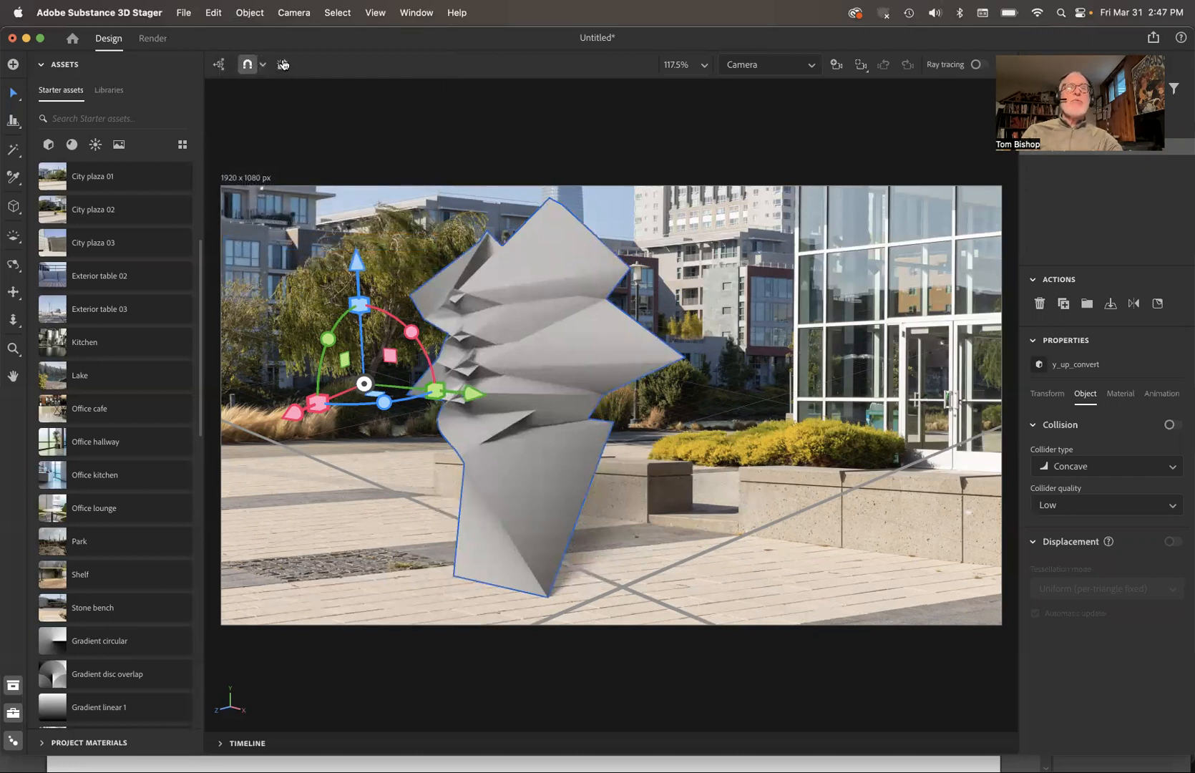
- Place the graphic My Name.ai from the Week 12 Stager folder in CT2 on the model
left_click(249, 12)
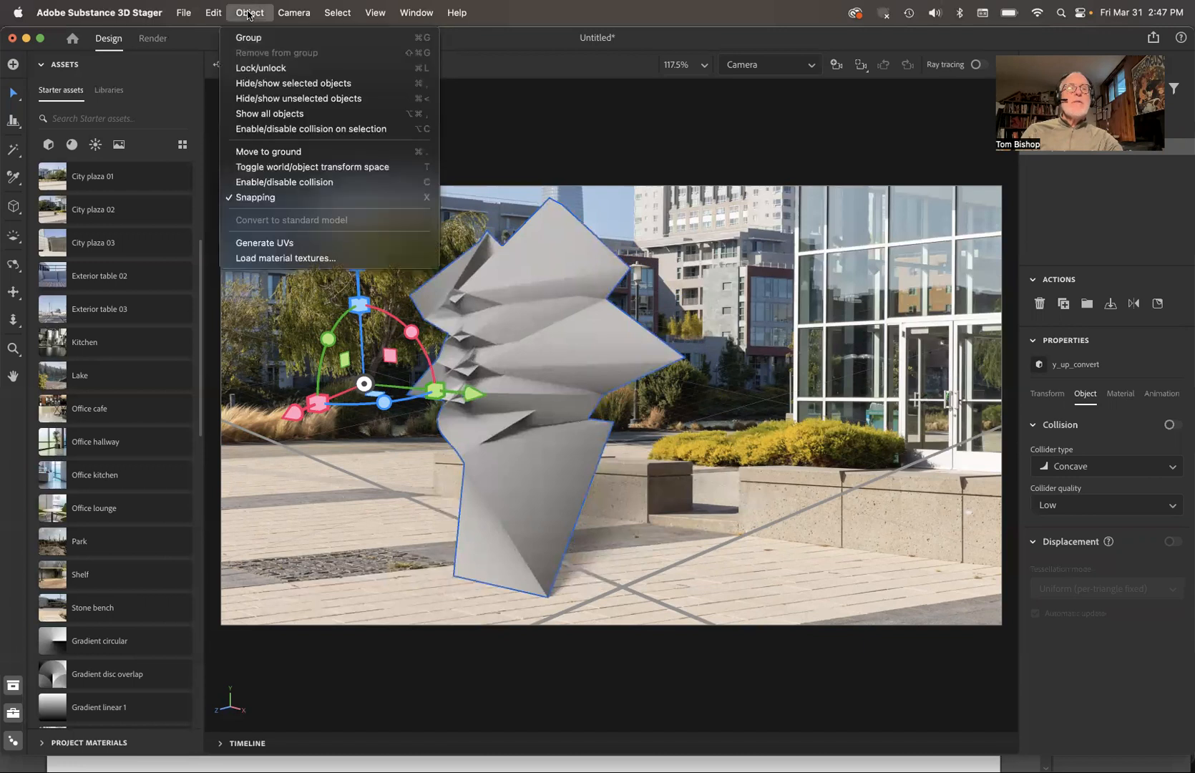
mouse_move(182, 14)
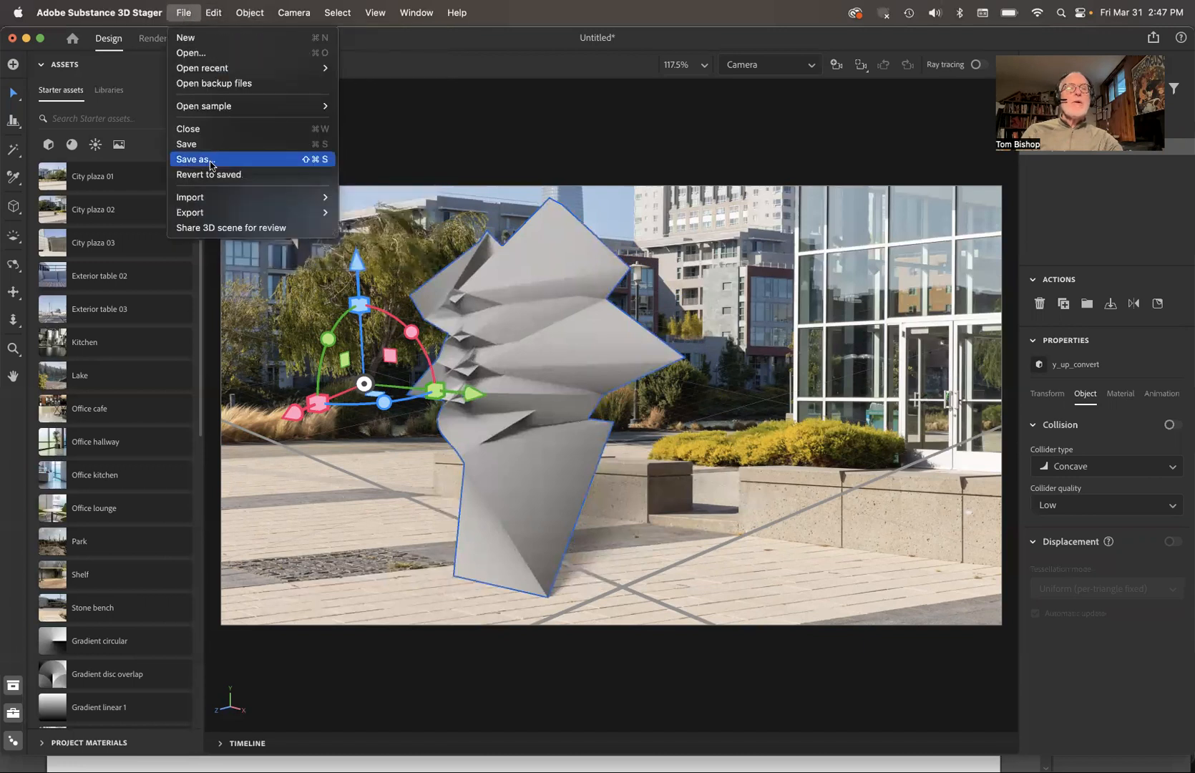
mouse_move(328, 195)
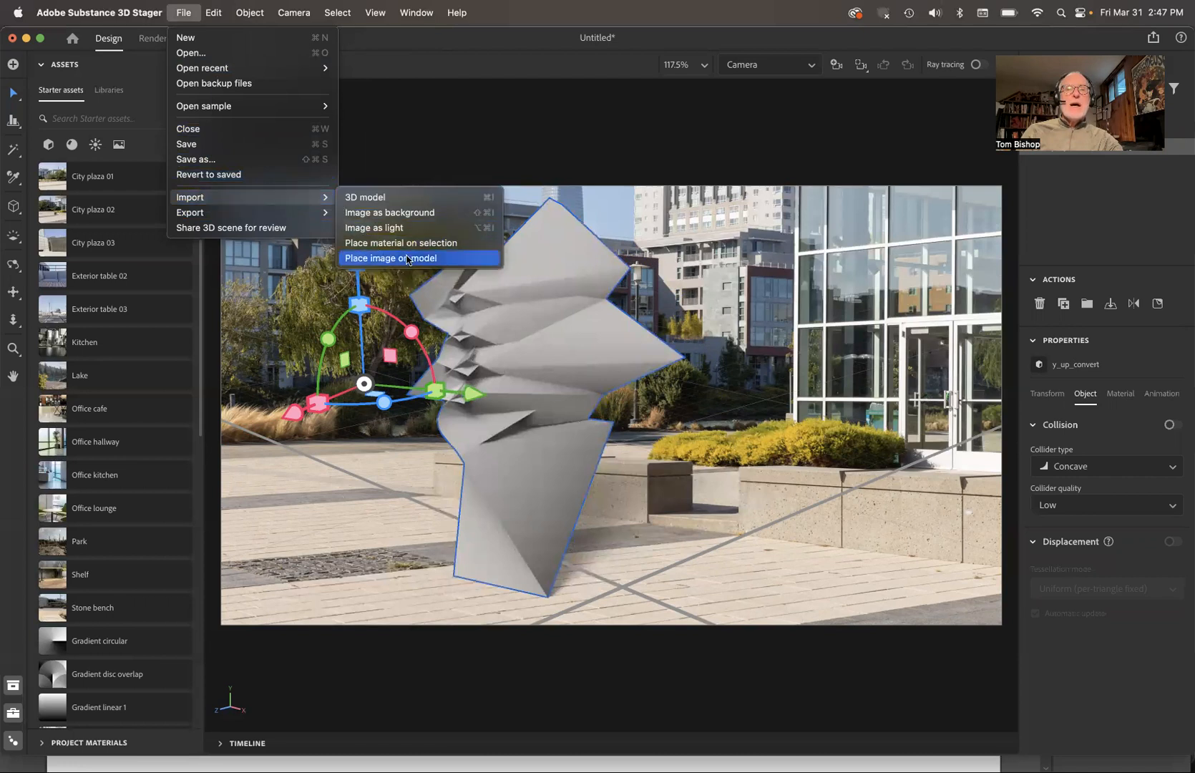
left_click(1159, 306)
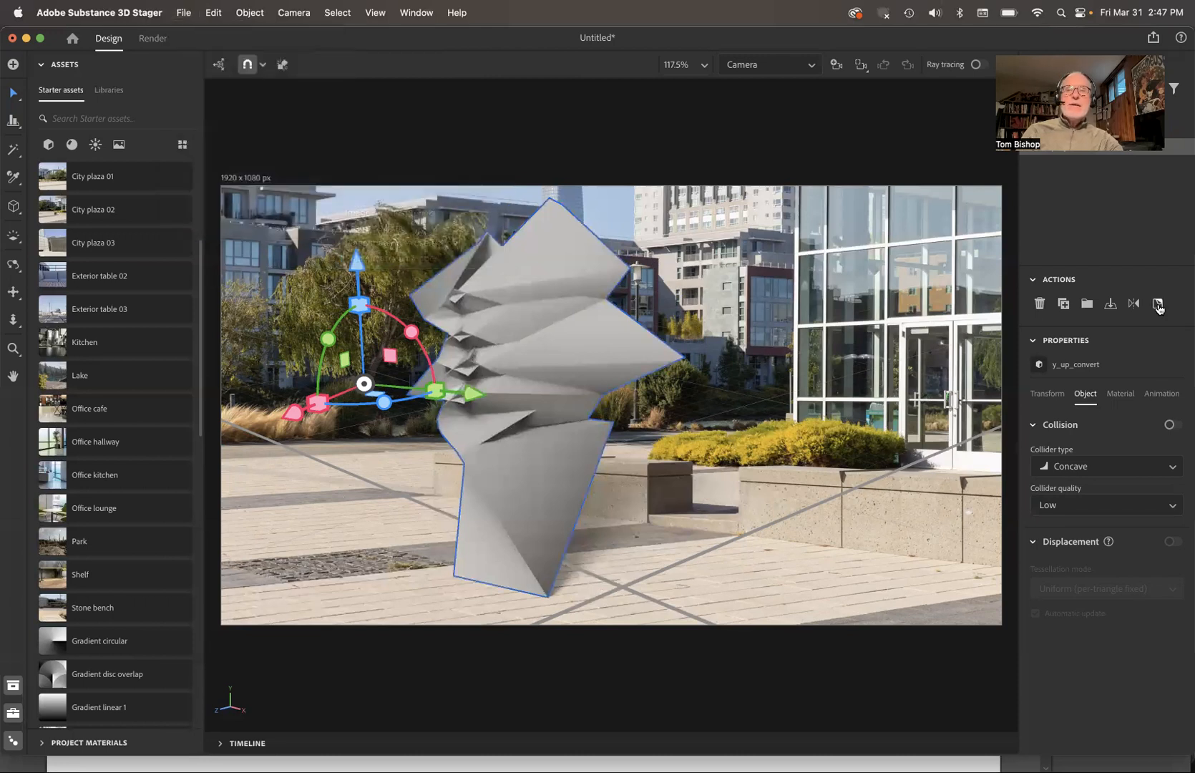
left_click(1158, 307)
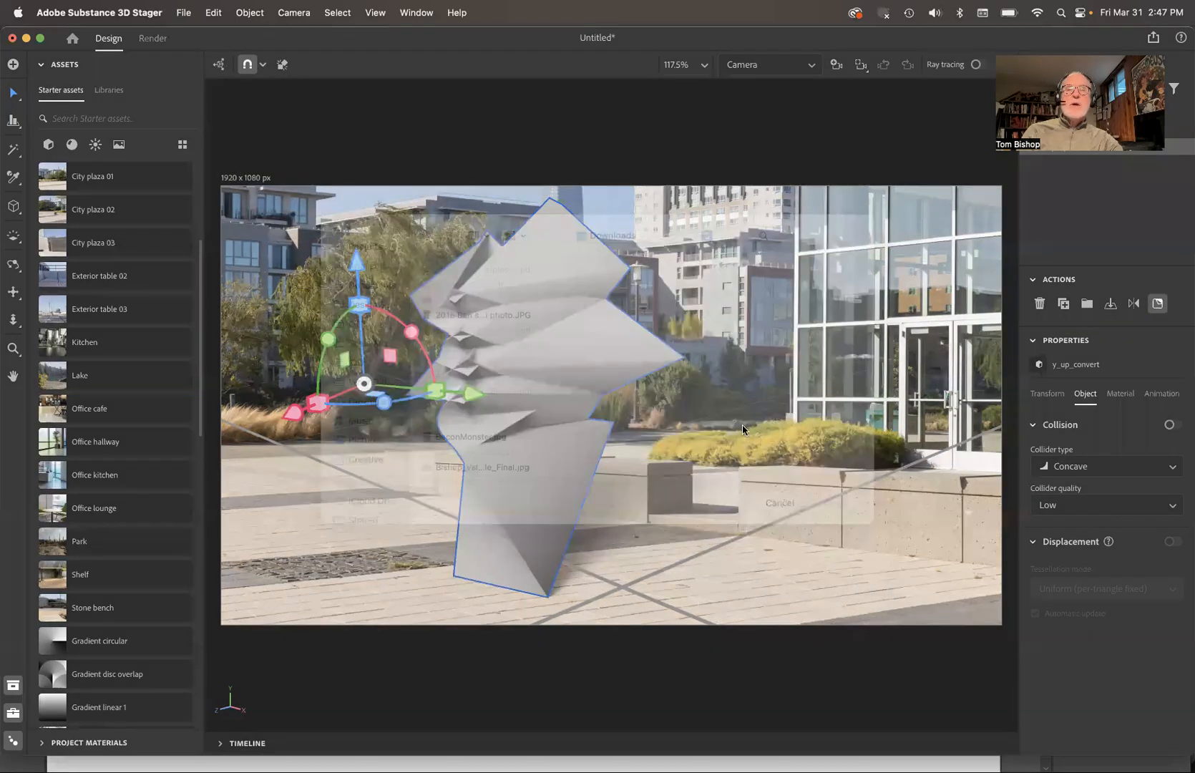
scroll(509, 433, "down", 3)
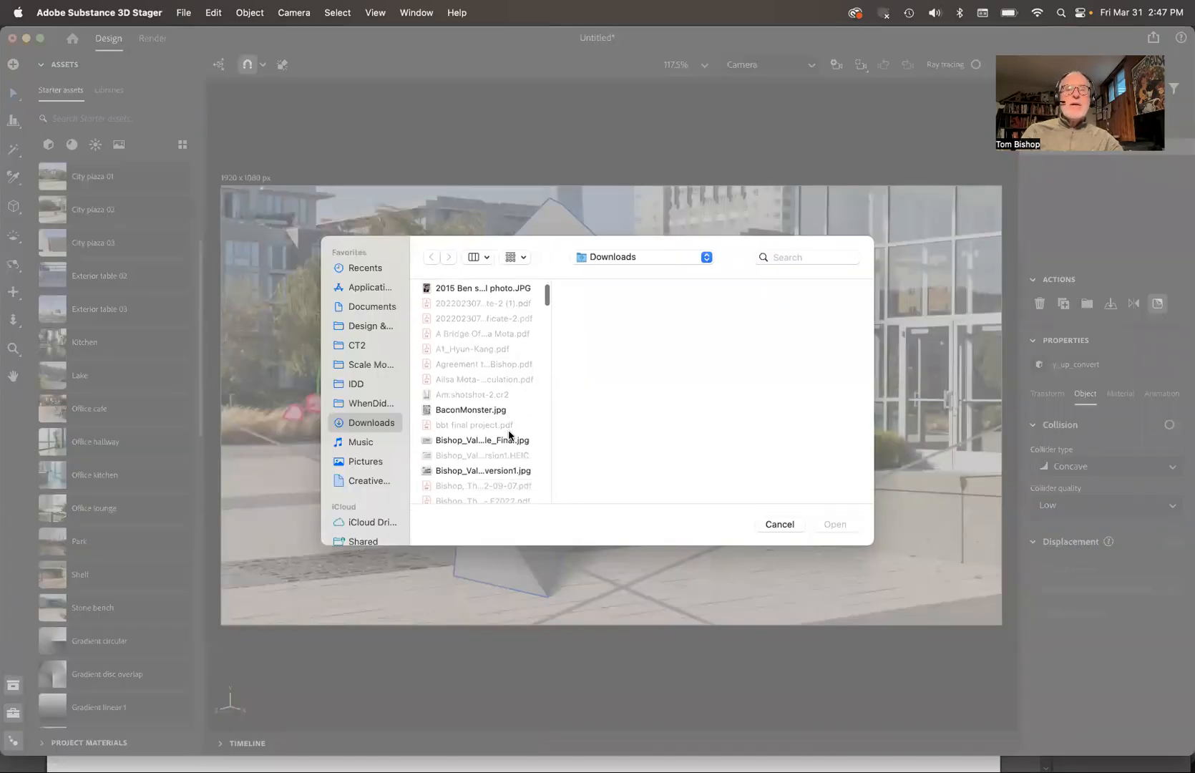
left_click(652, 259)
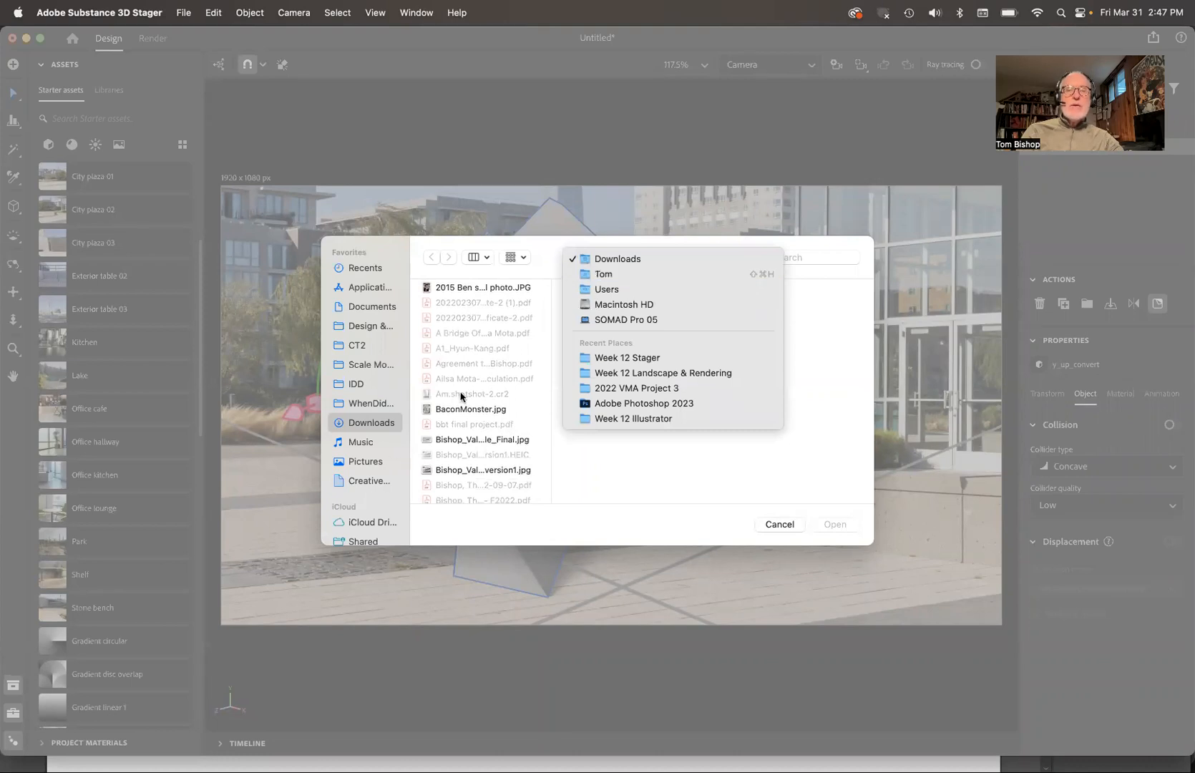
left_click(355, 344)
left_click(356, 344)
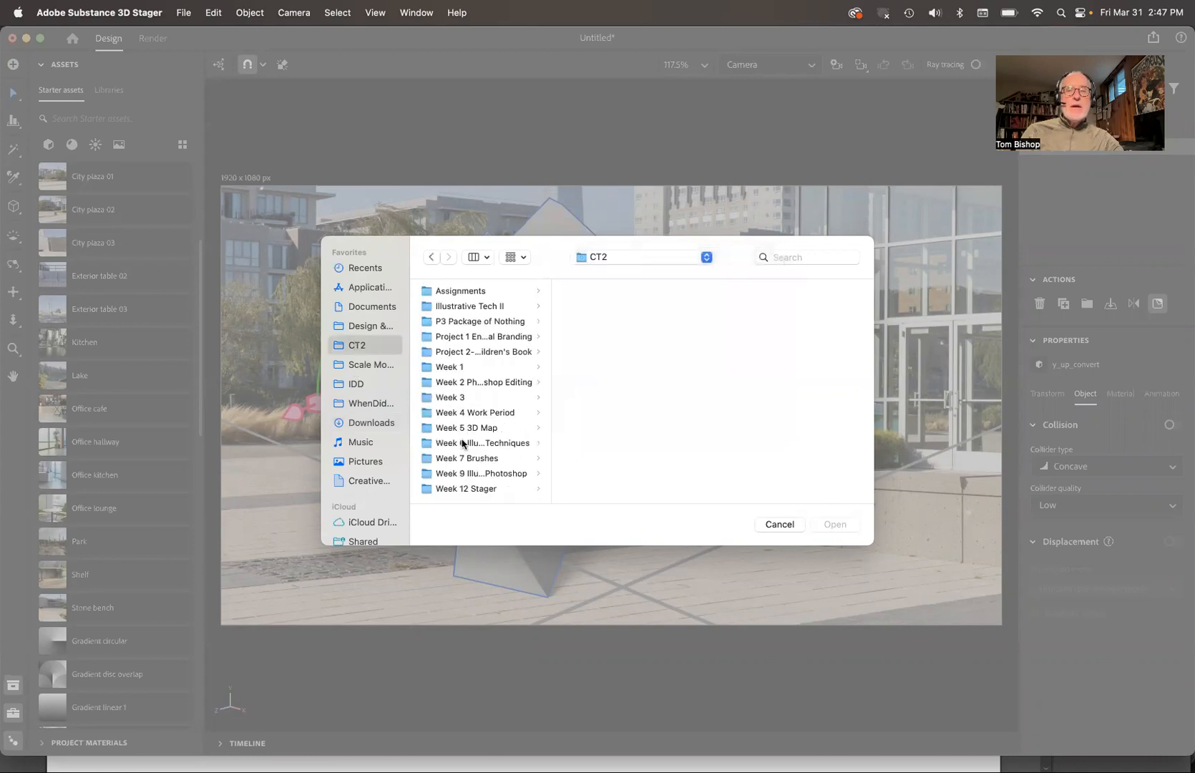
left_click(477, 491)
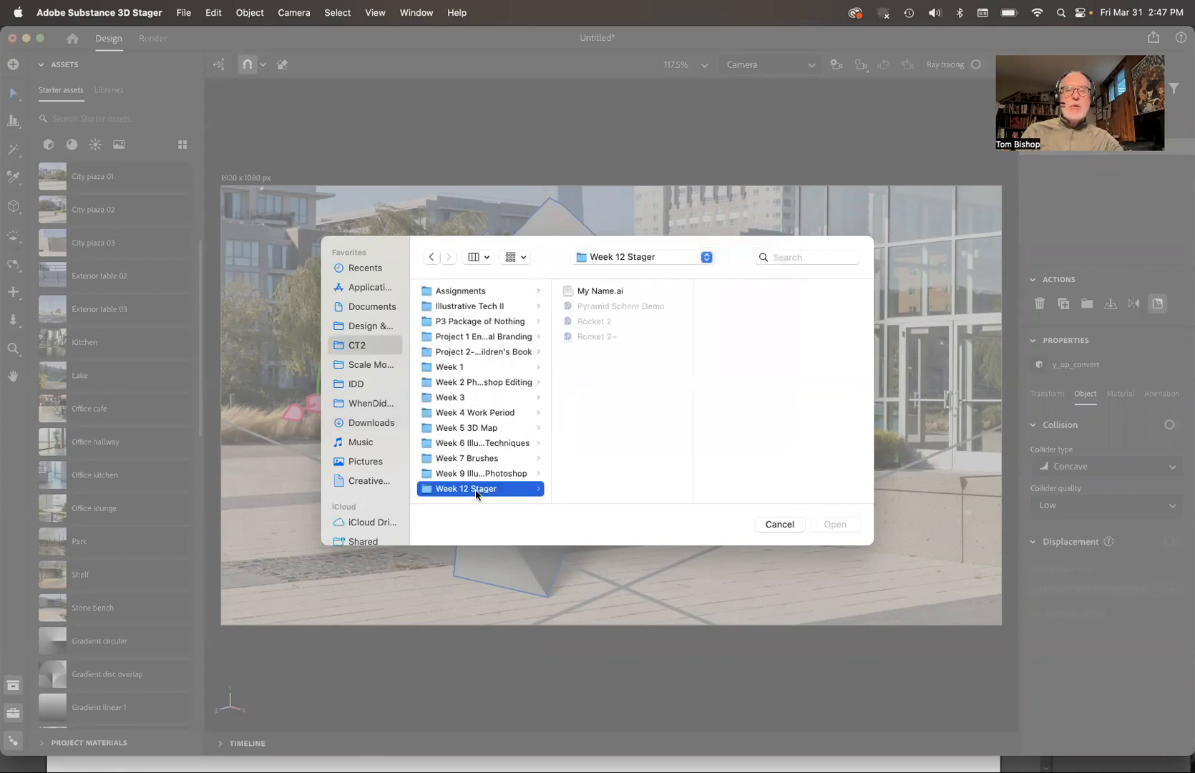
left_click(610, 292)
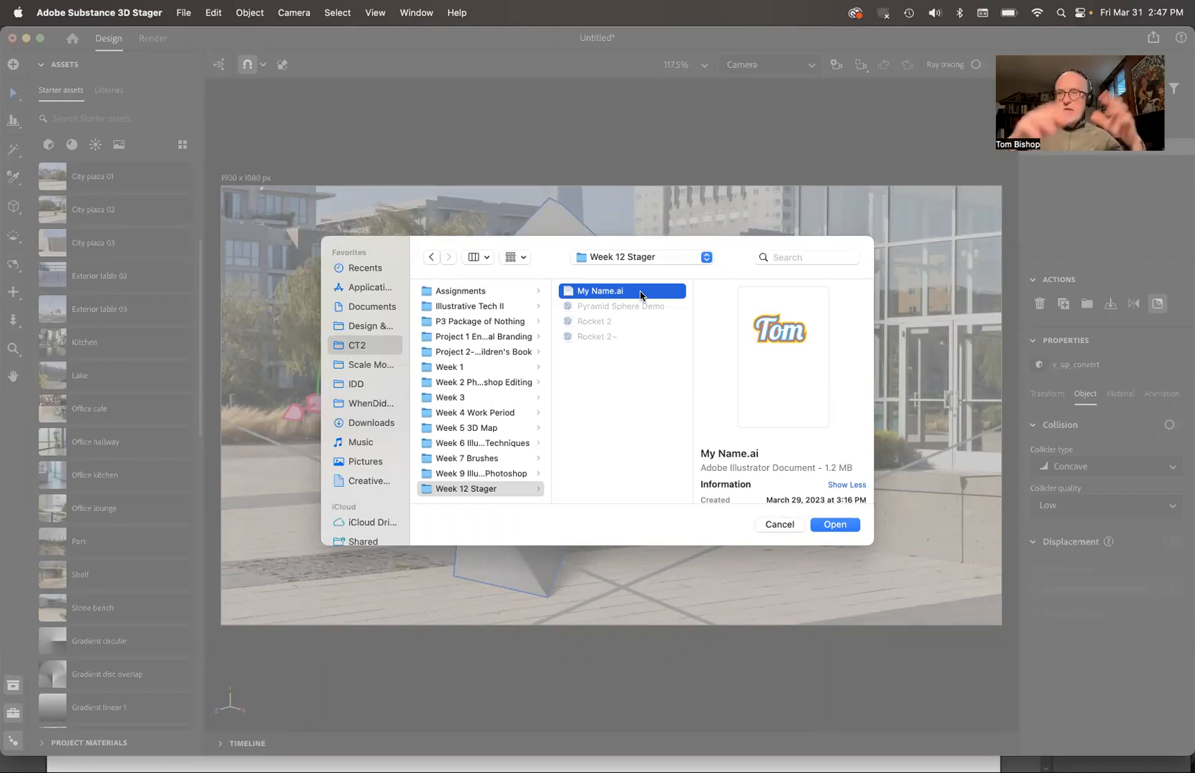
left_click(835, 525)
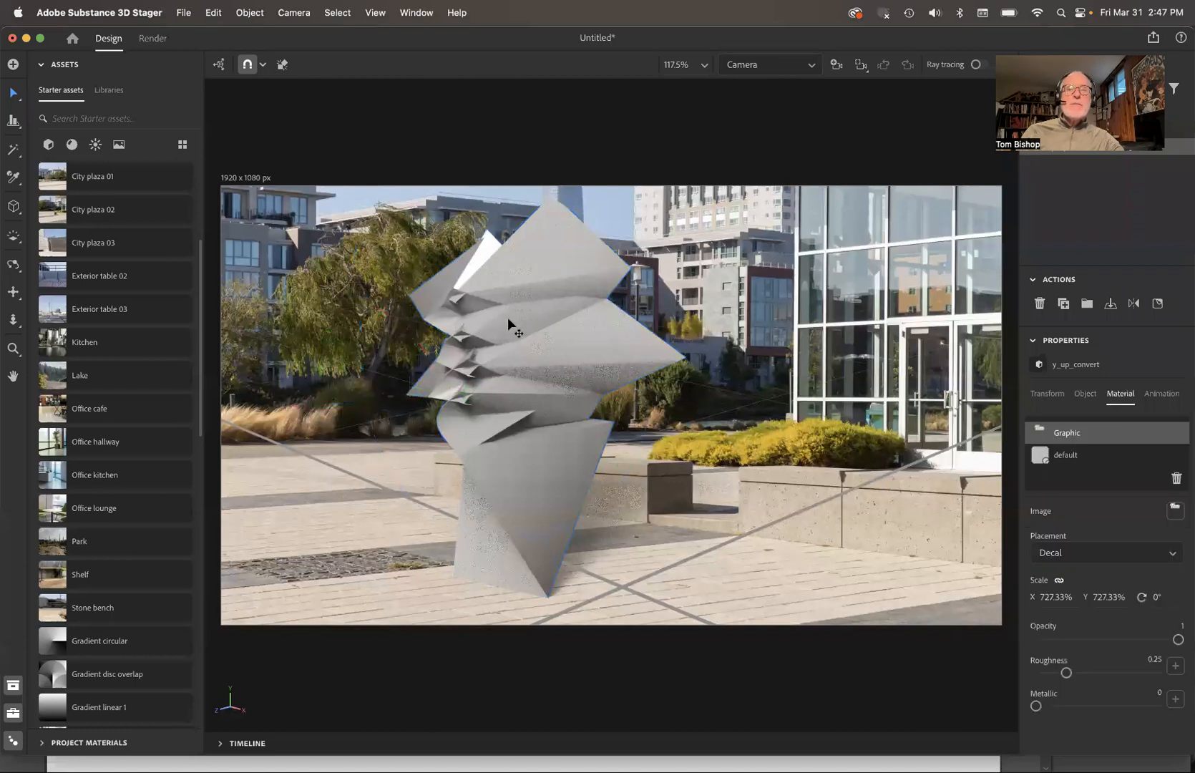
- Move the name decal onto the model's lower front face, scale it down to about 621%, and reselect the model
mouse_move(504, 372)
left_mouse_down()
mouse_move(560, 398)
mouse_move(576, 421)
mouse_move(547, 385)
mouse_move(564, 384)
left_mouse_up()
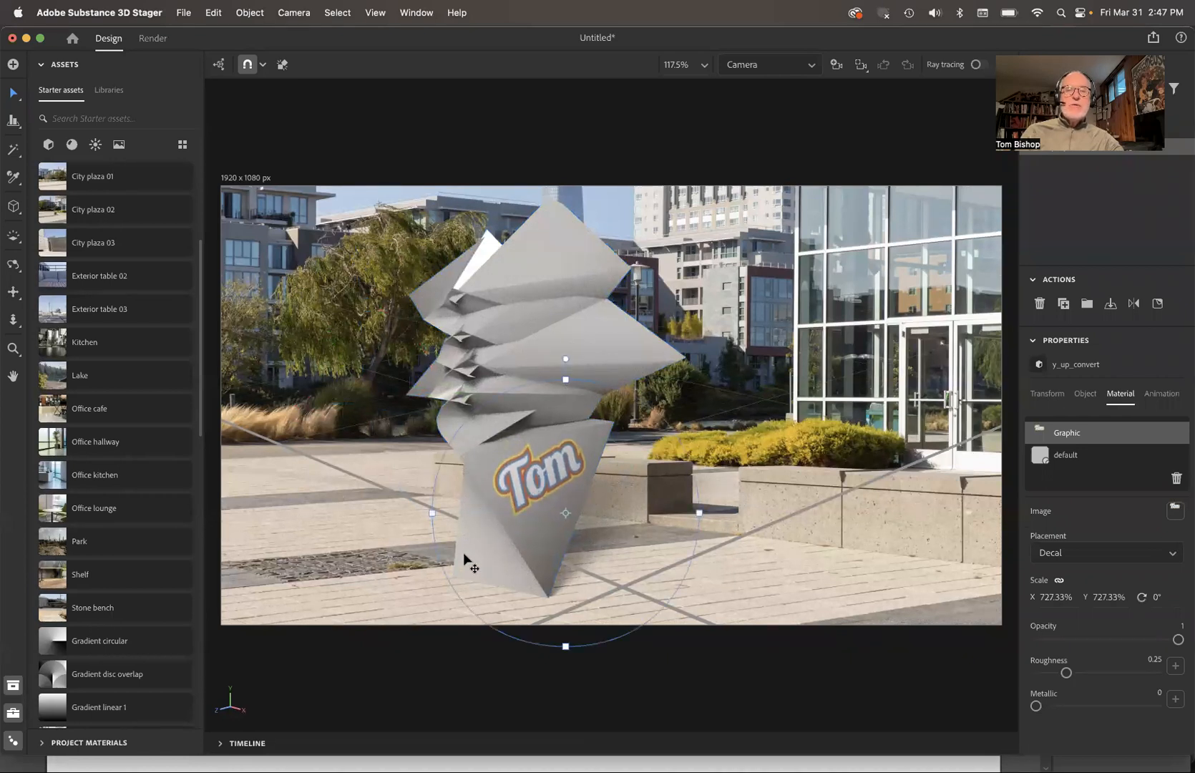
mouse_move(564, 648)
left_mouse_down()
mouse_move(562, 579)
mouse_move(565, 641)
mouse_move(566, 628)
left_mouse_up()
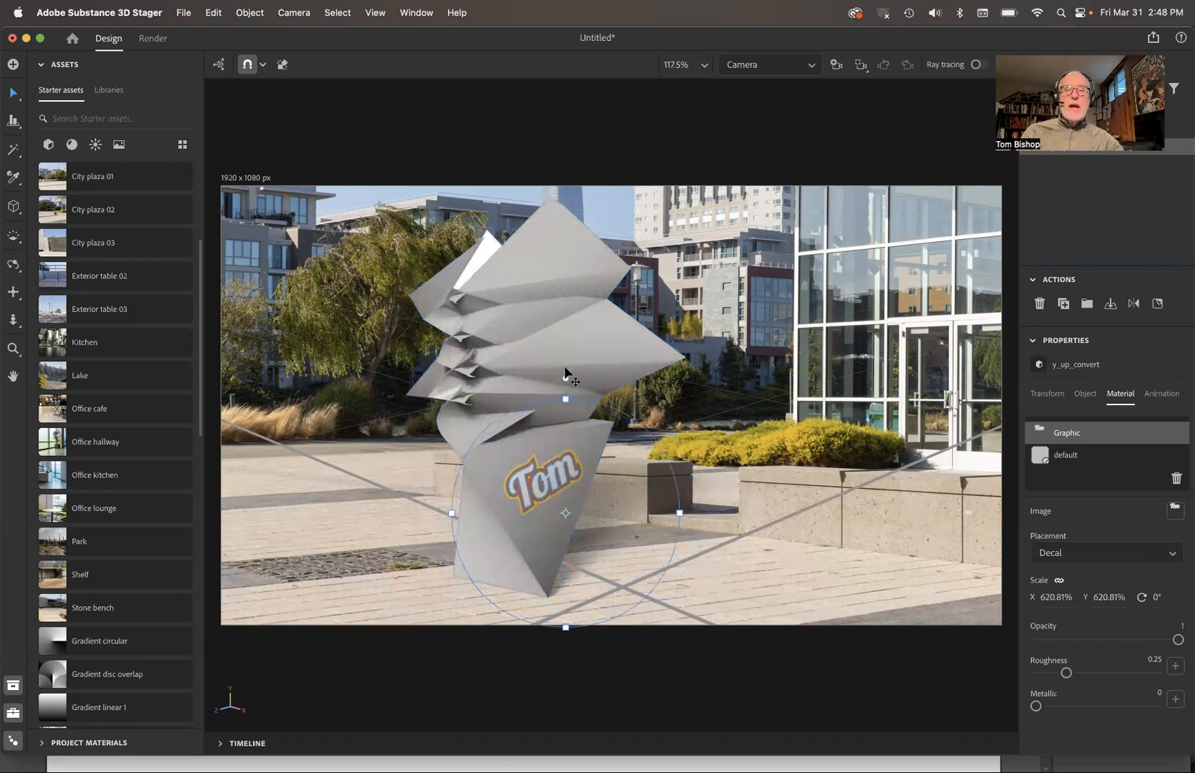
mouse_move(564, 391)
left_mouse_down()
mouse_move(528, 390)
mouse_move(565, 386)
left_mouse_up()
left_click(459, 331)
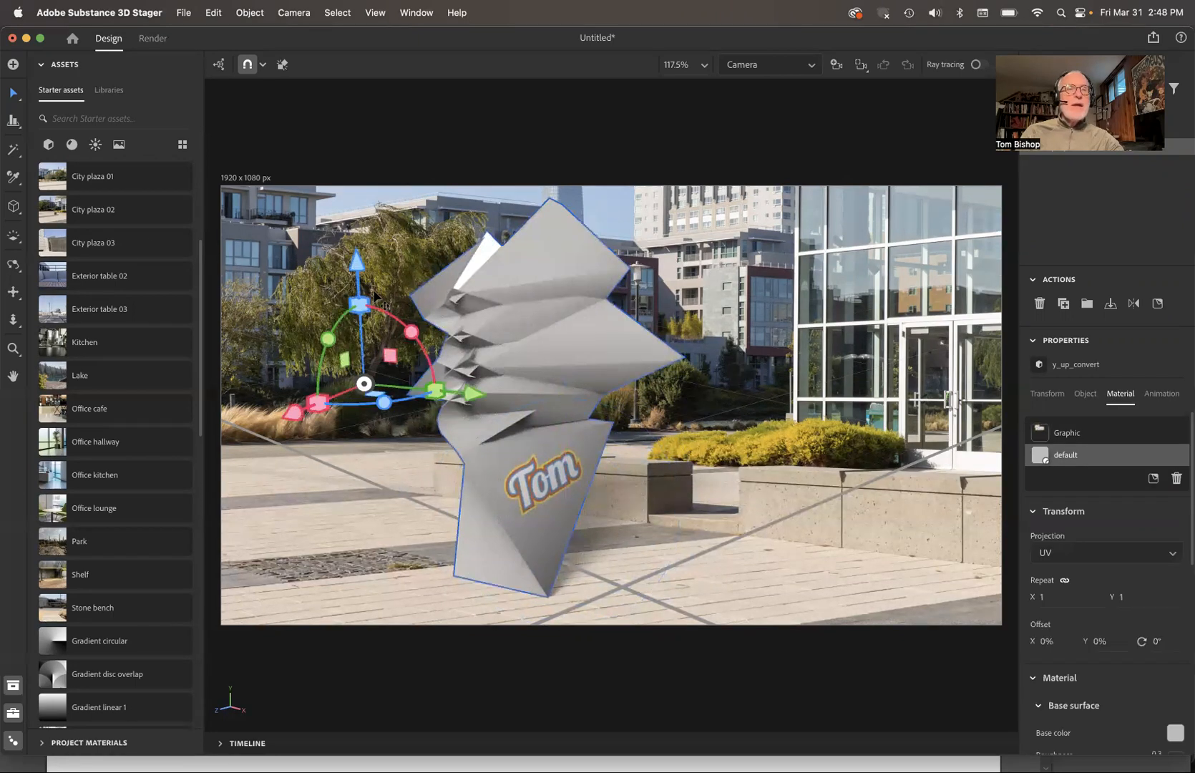
- Collapse the starter images and expand the Materials category of the starter assets
scroll(72, 215, "up", 5)
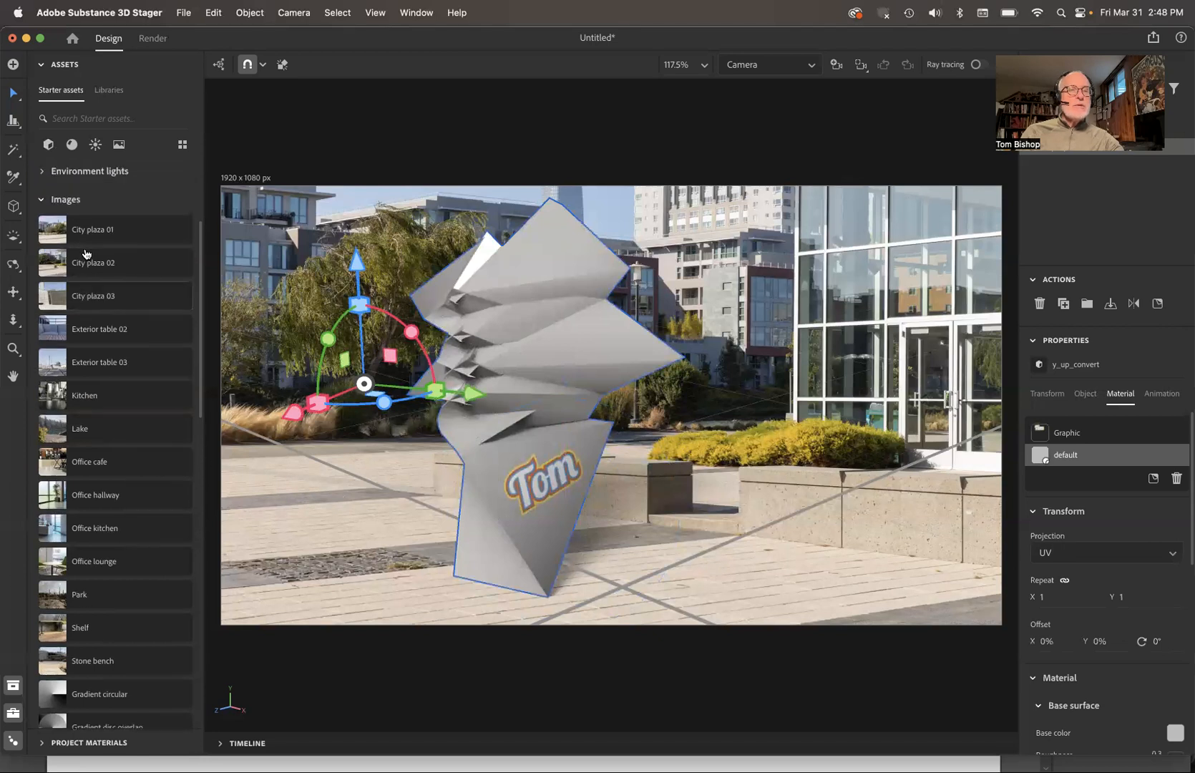
left_click(43, 373)
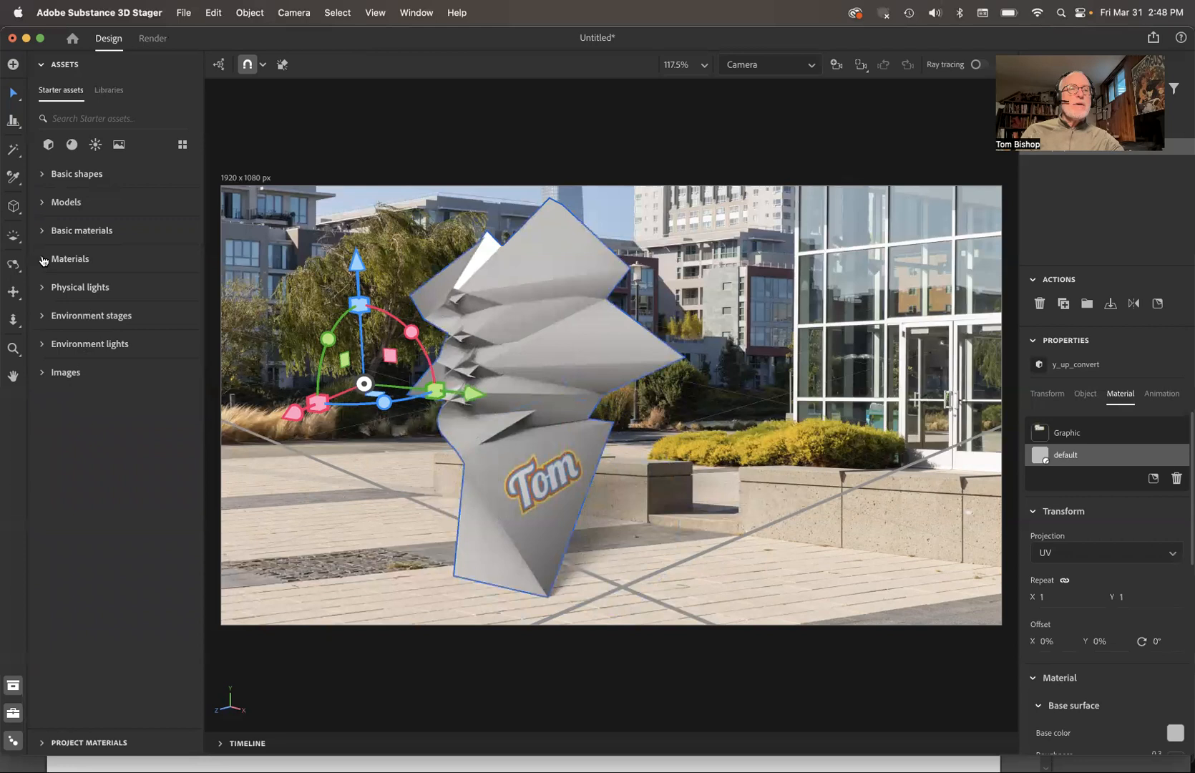
left_click(43, 261)
scroll(76, 402, "down", 1)
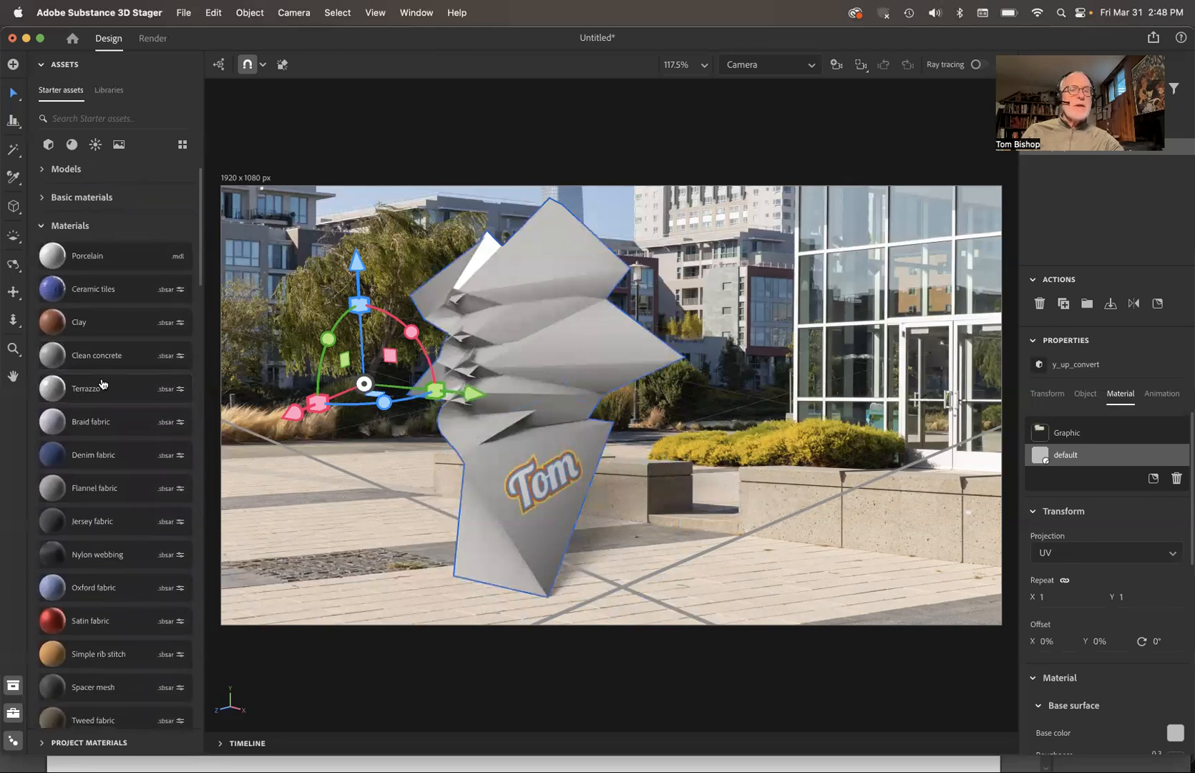
- Look through the starter materials and apply Carbon fiber to the model
scroll(107, 401, "down", 15)
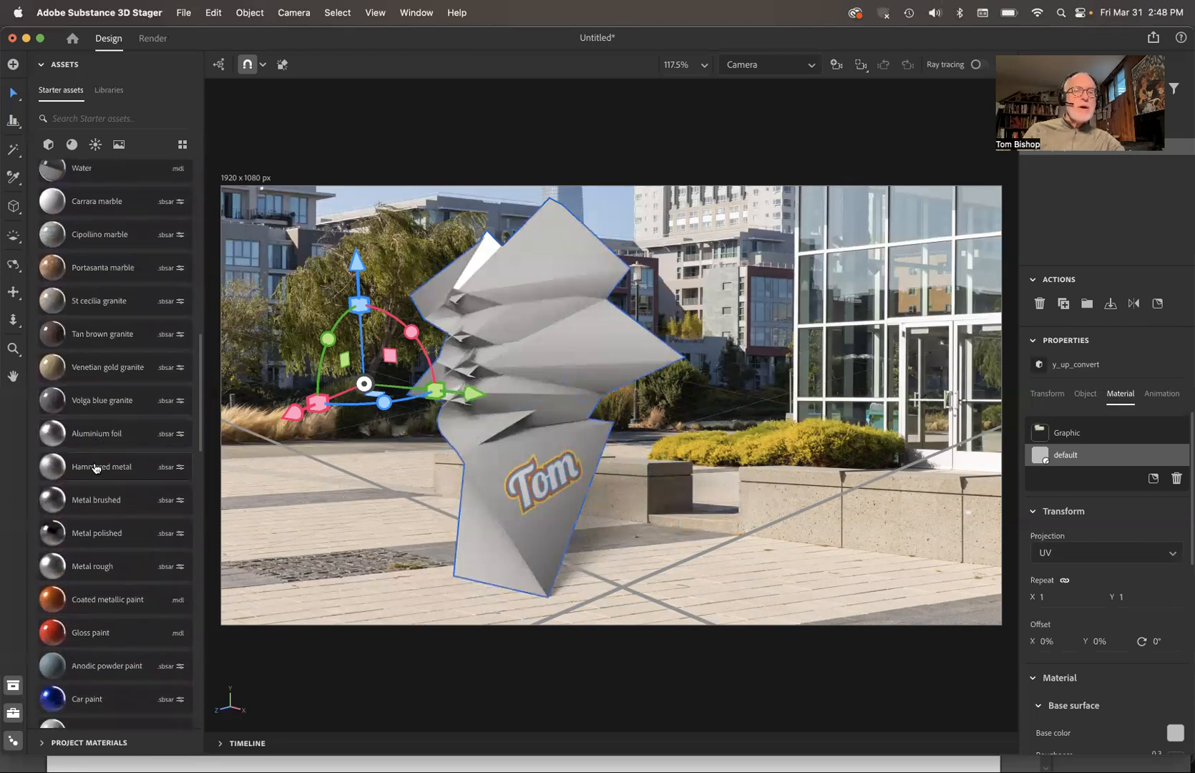
scroll(98, 483, "down", 5)
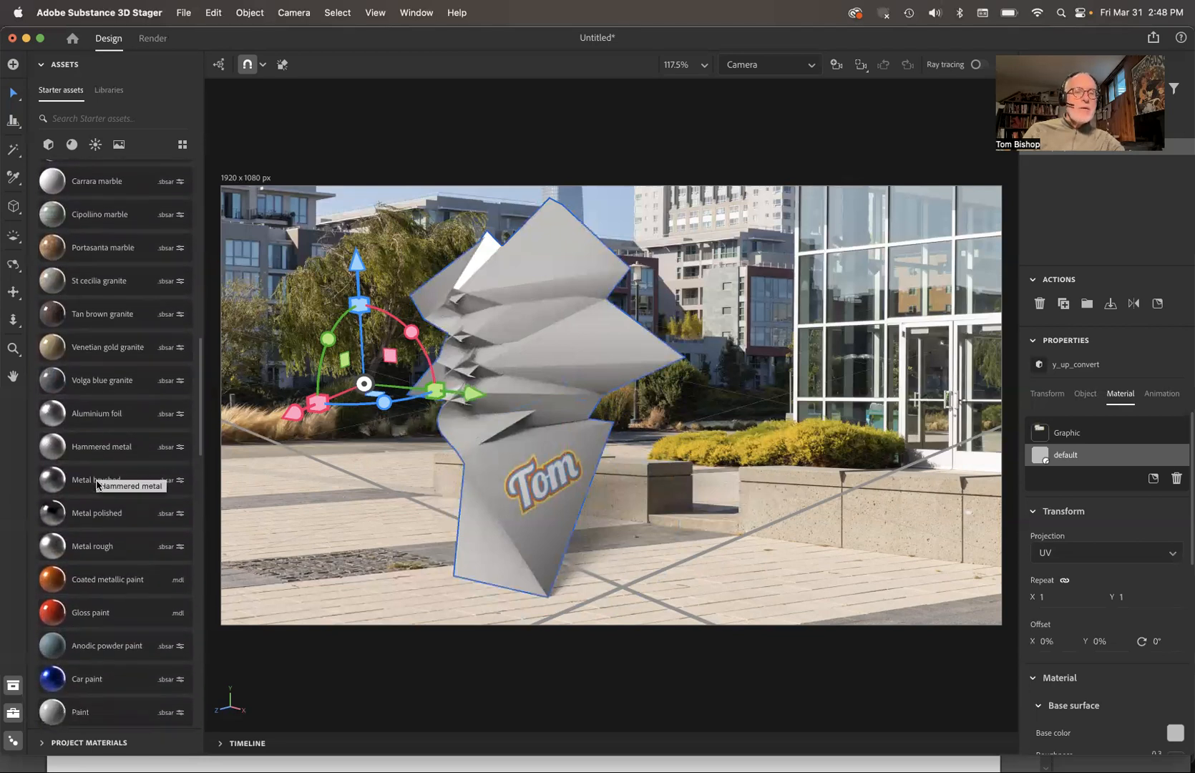
scroll(99, 484, "down", 5)
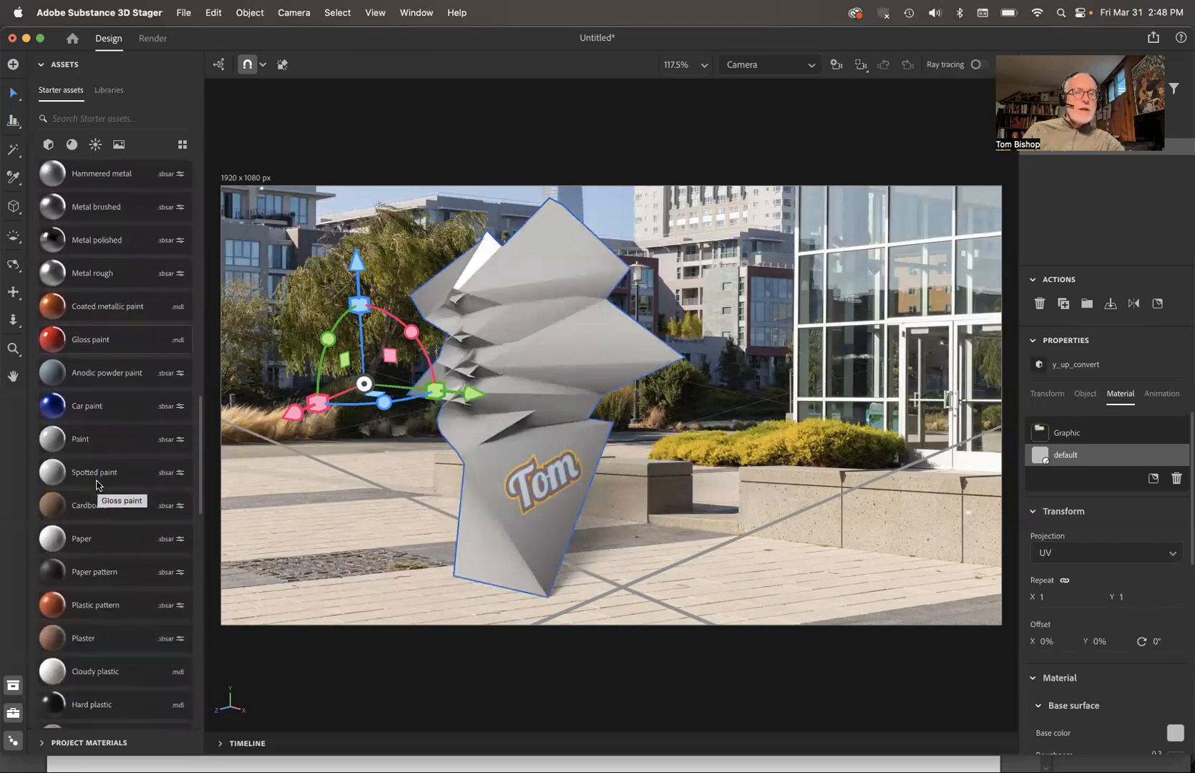
scroll(98, 484, "down", 9)
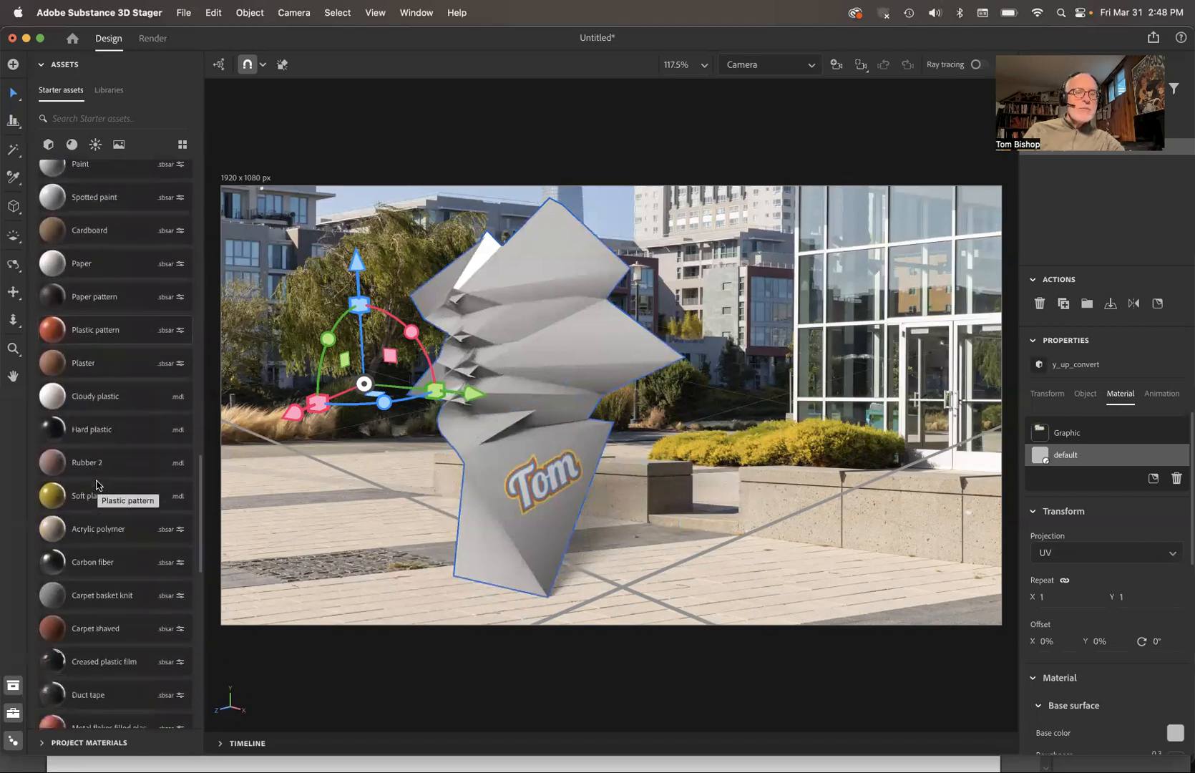
scroll(98, 484, "down", 10)
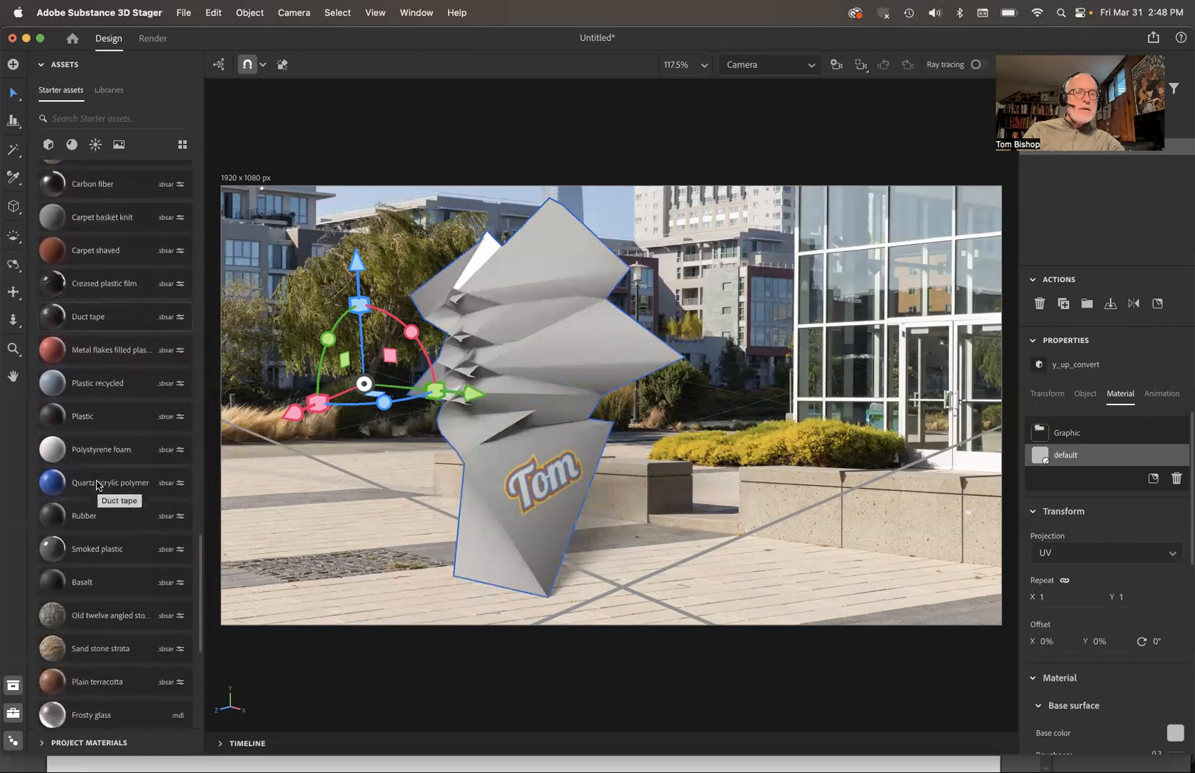
scroll(98, 485, "down", 1)
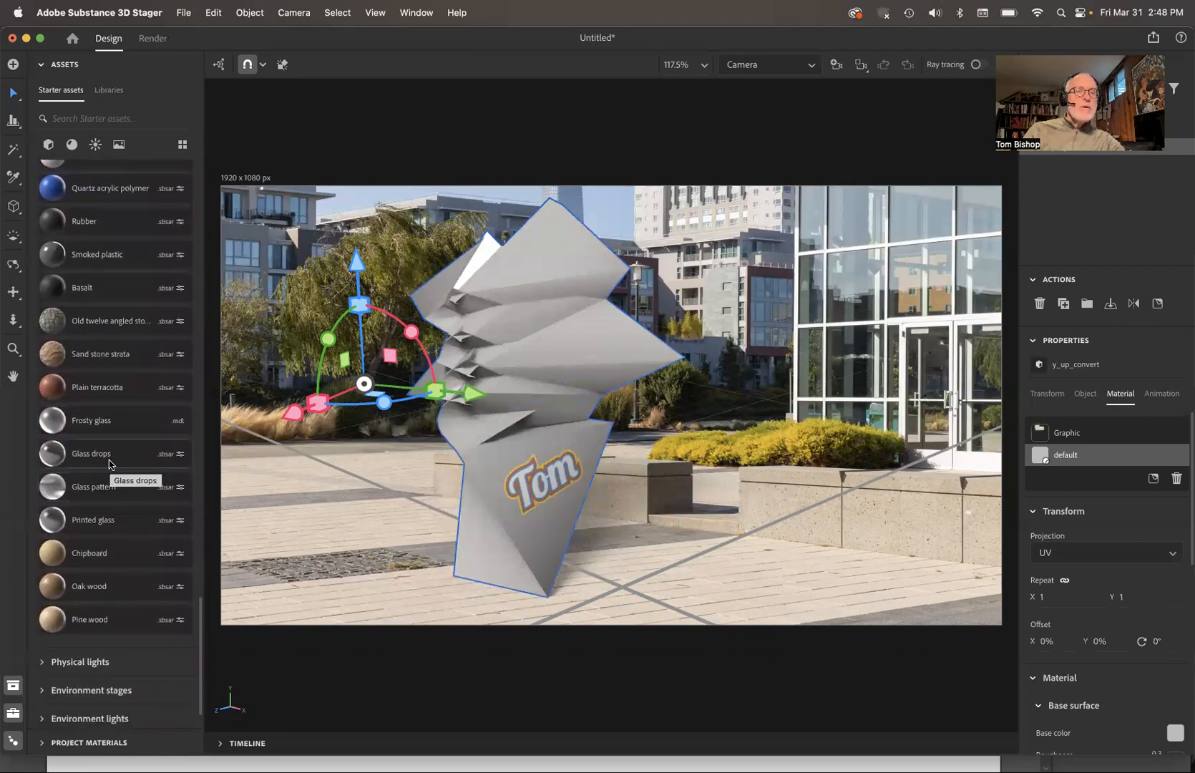
scroll(108, 471, "up", 1)
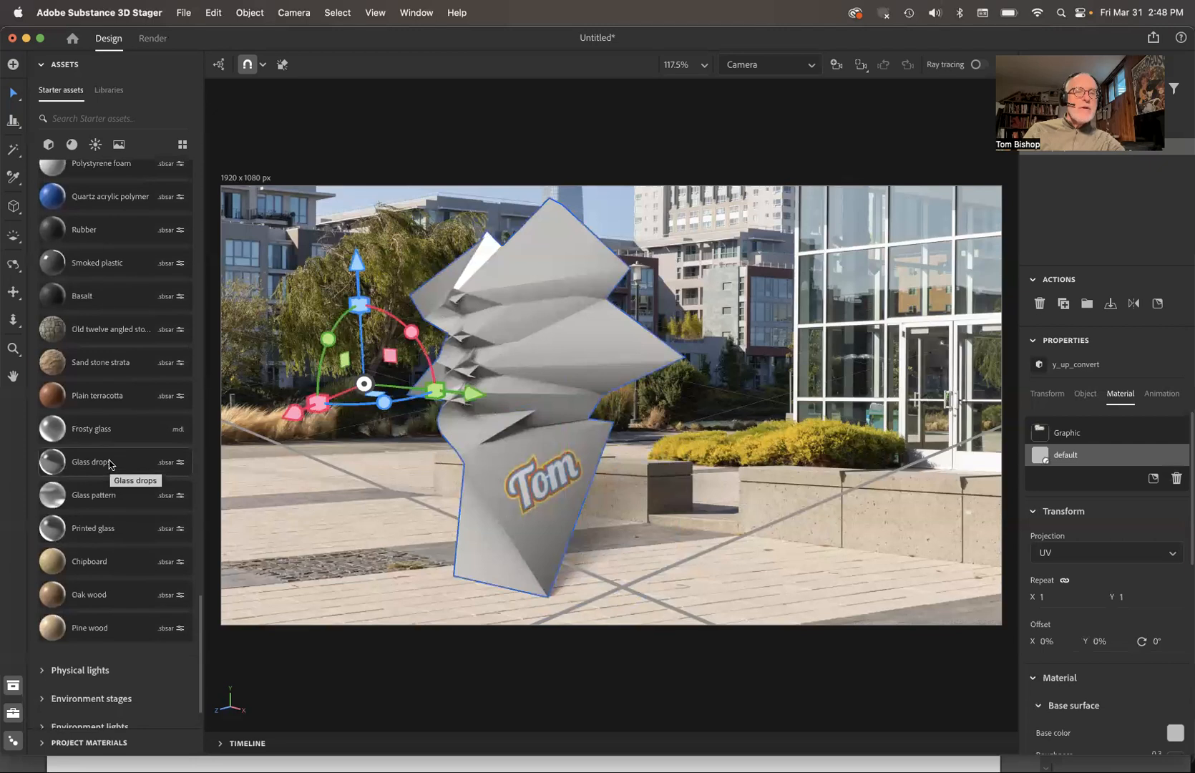
scroll(108, 464, "down", 1)
scroll(108, 464, "up", 10)
scroll(109, 464, "up", 3)
left_click(94, 423)
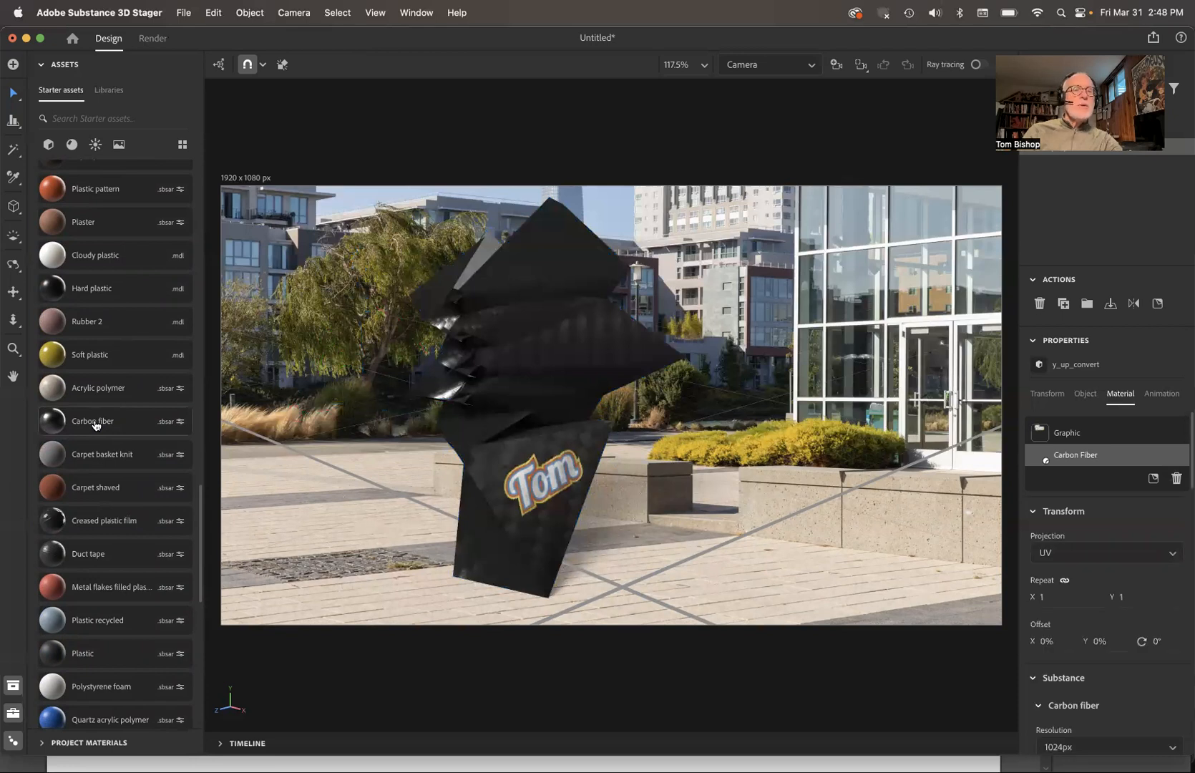
- Replace the model's base material with the starter material Car paint
scroll(104, 365, "up", 8)
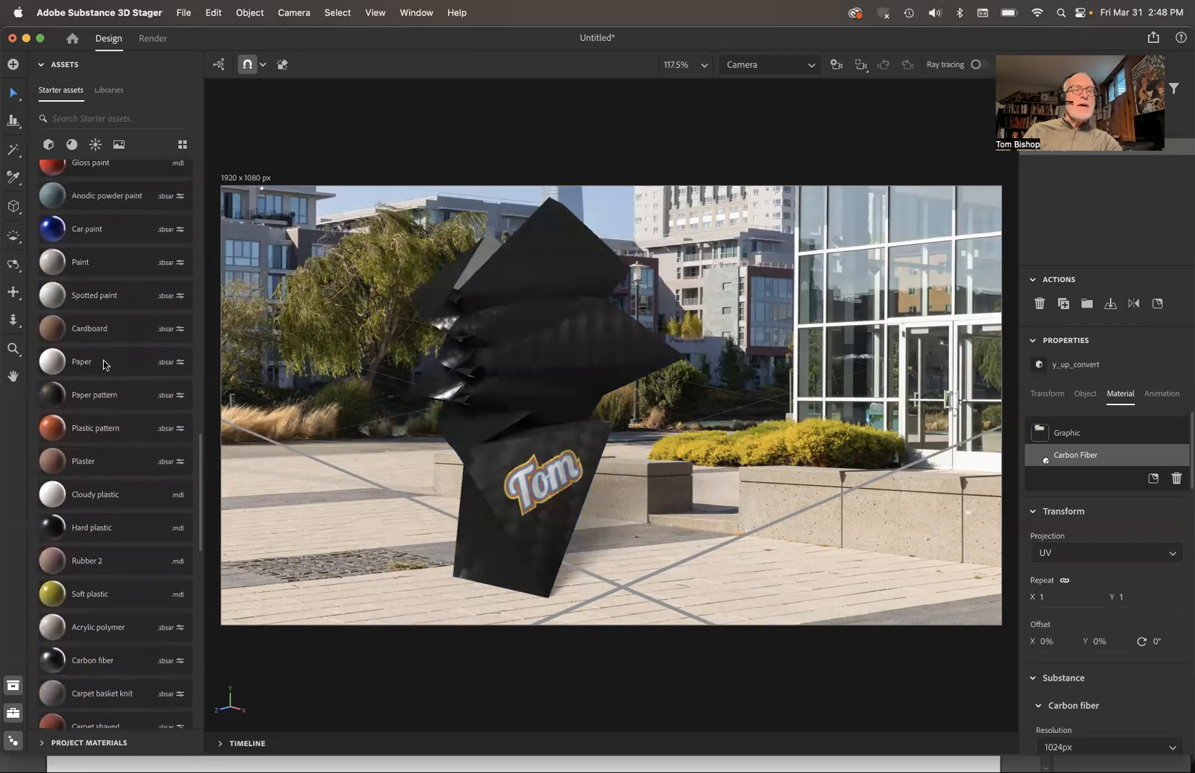
scroll(104, 365, "up", 4)
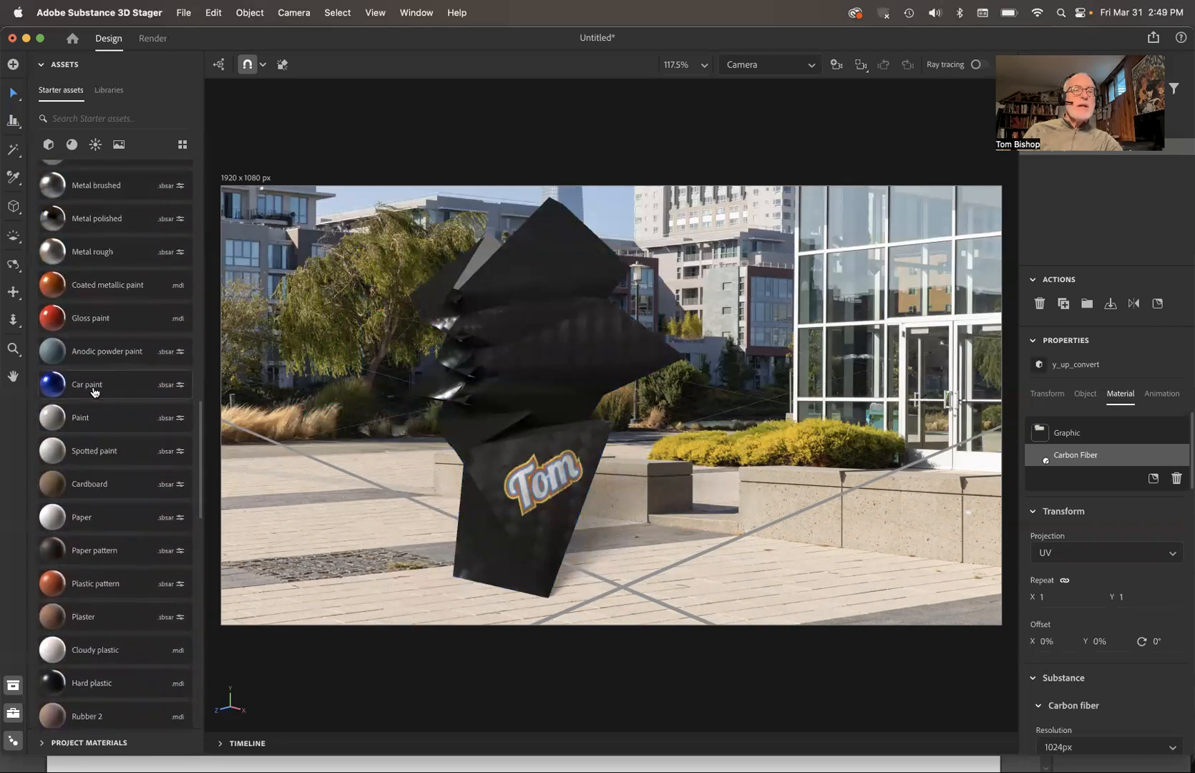
left_click(94, 392)
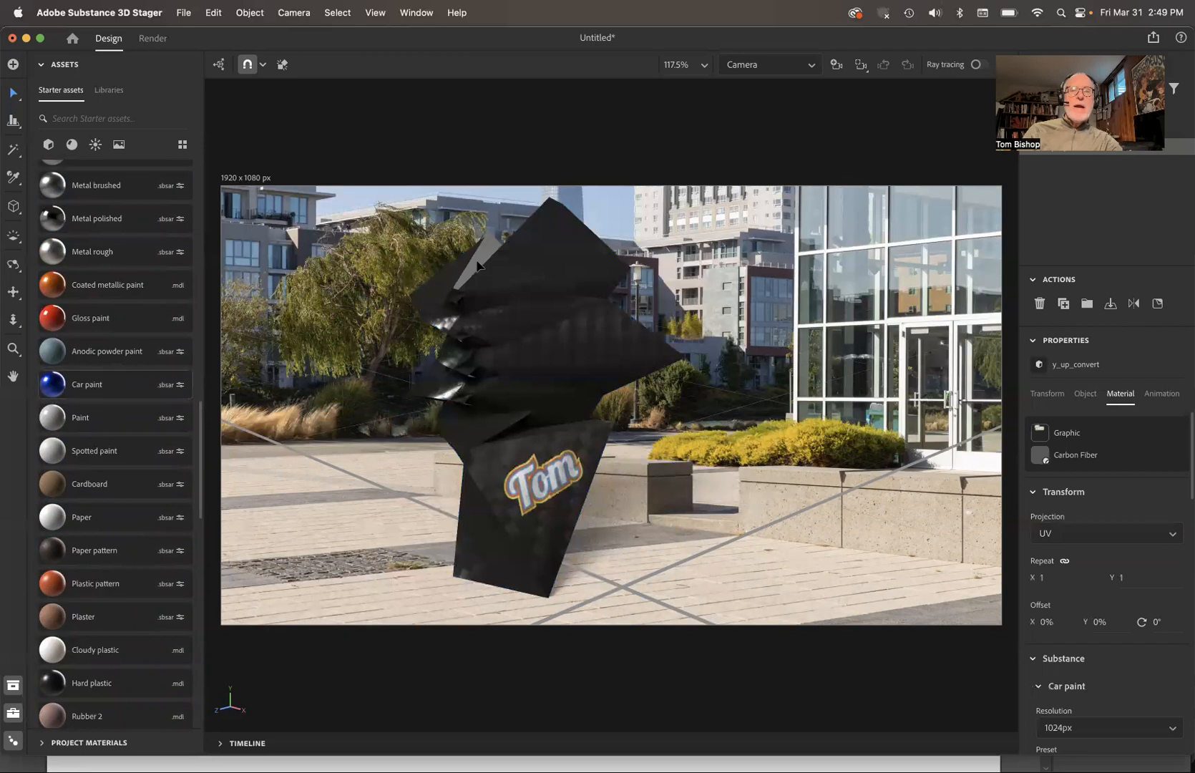
left_click(510, 281)
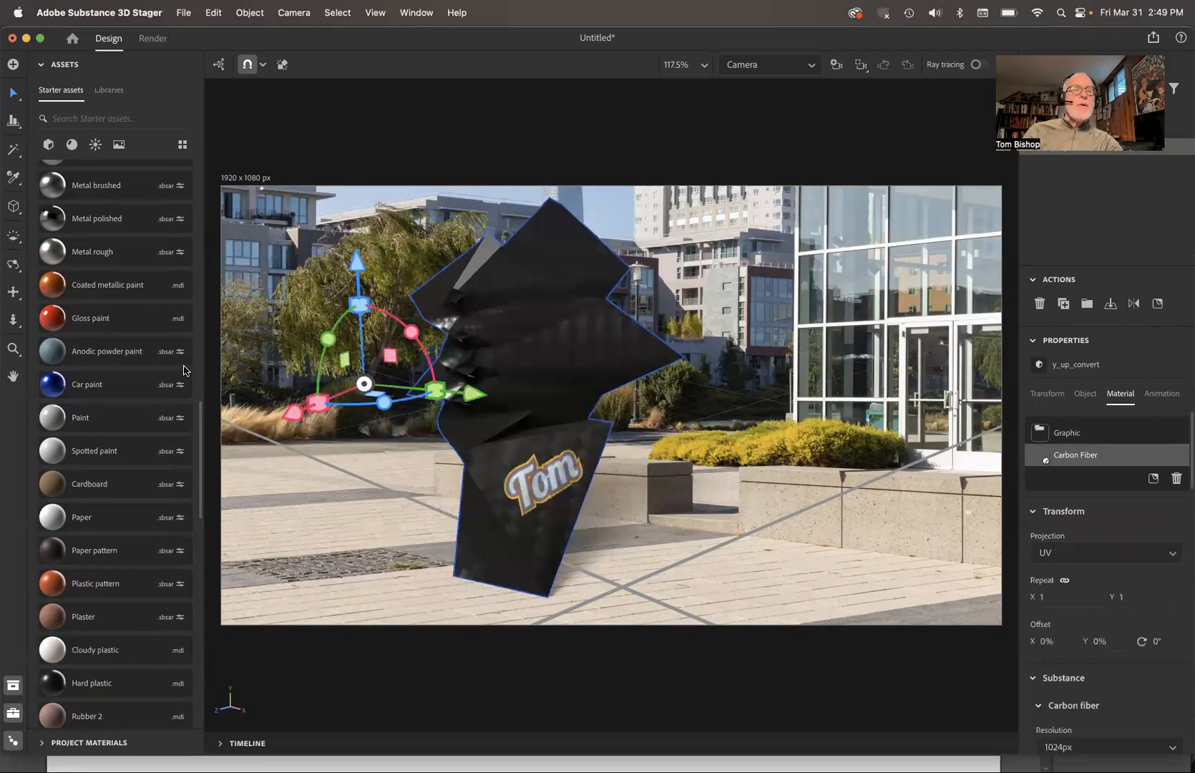
left_click(97, 387)
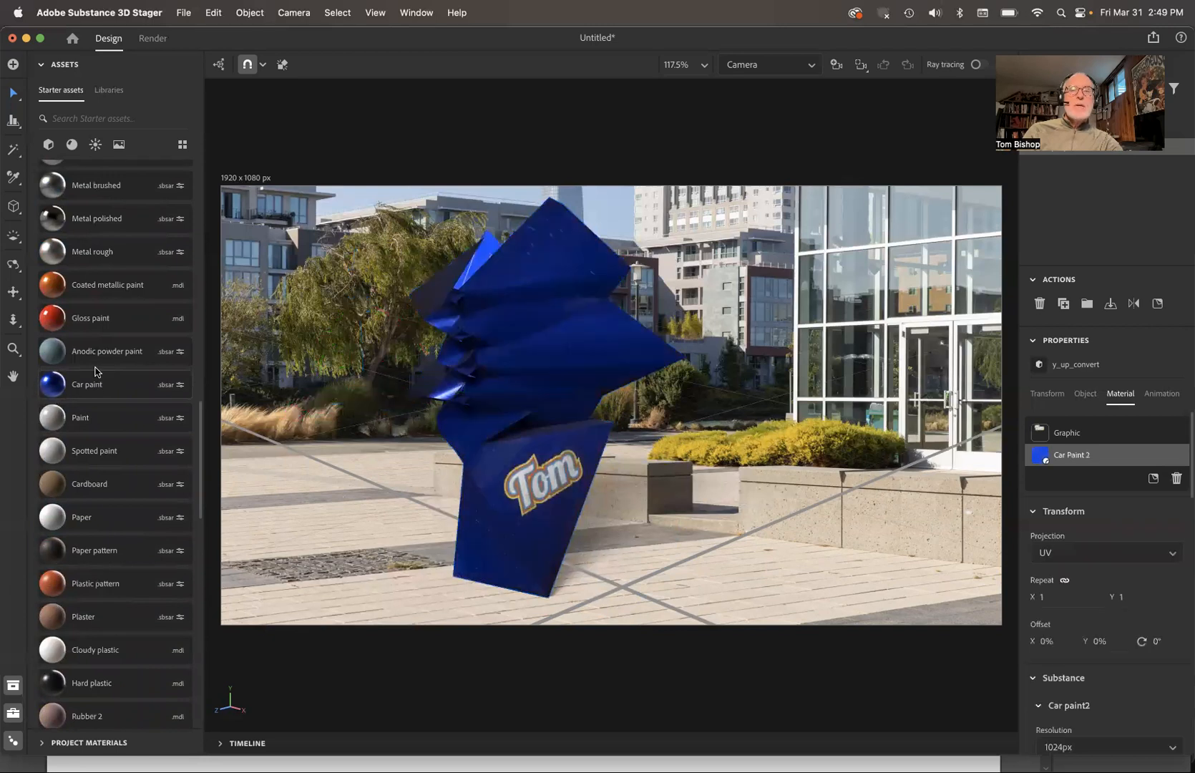
- Try Metal polished on the model, undo it, and apply Metal rough as the base material
mouse_move(98, 229)
left_mouse_down()
mouse_move(99, 263)
mouse_move(223, 259)
mouse_move(569, 345)
left_mouse_up()
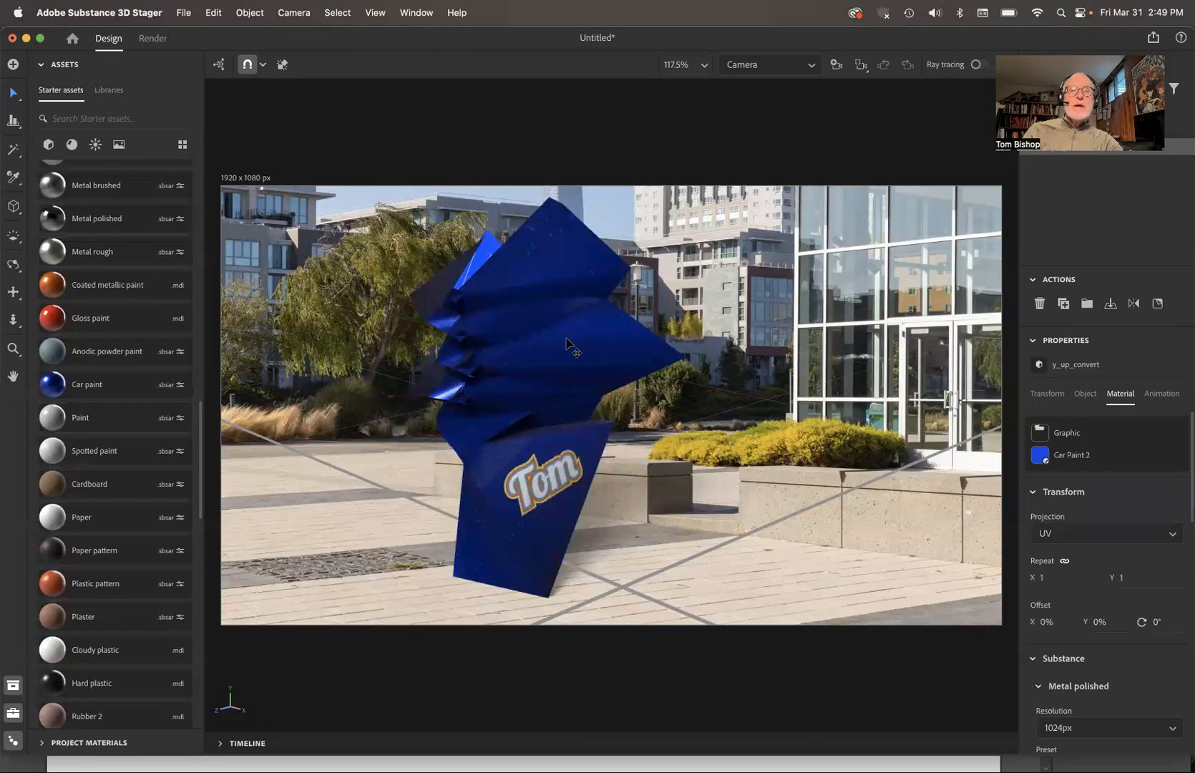
key("super+z")
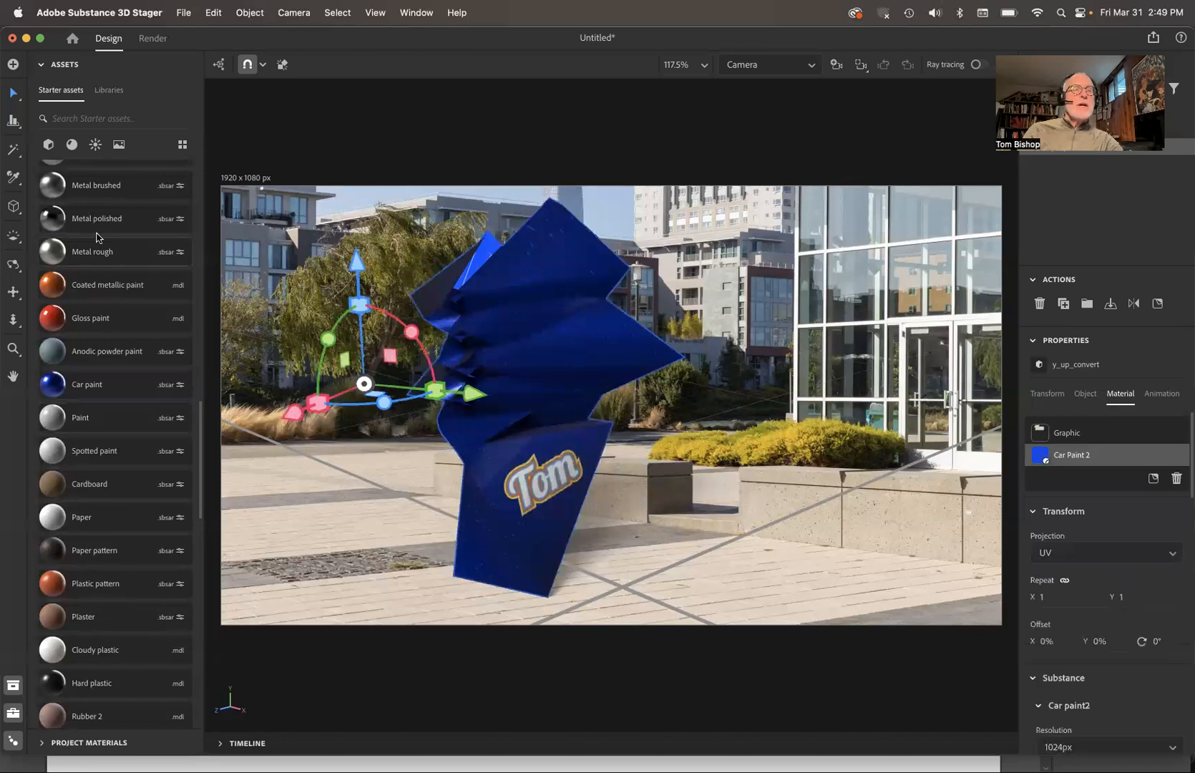
left_click(102, 251)
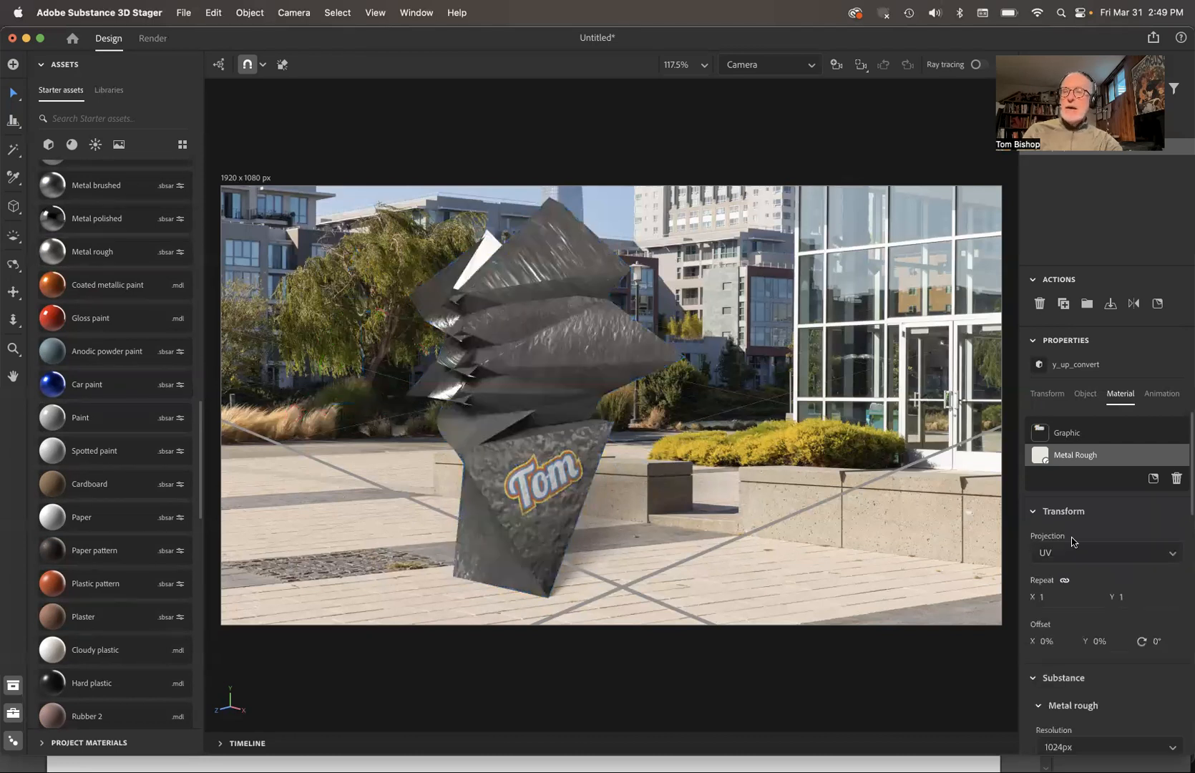
- Set the Metal Rough material's grain type to Sand Blasted
scroll(1120, 531, "down", 3)
scroll(1119, 522, "down", 5)
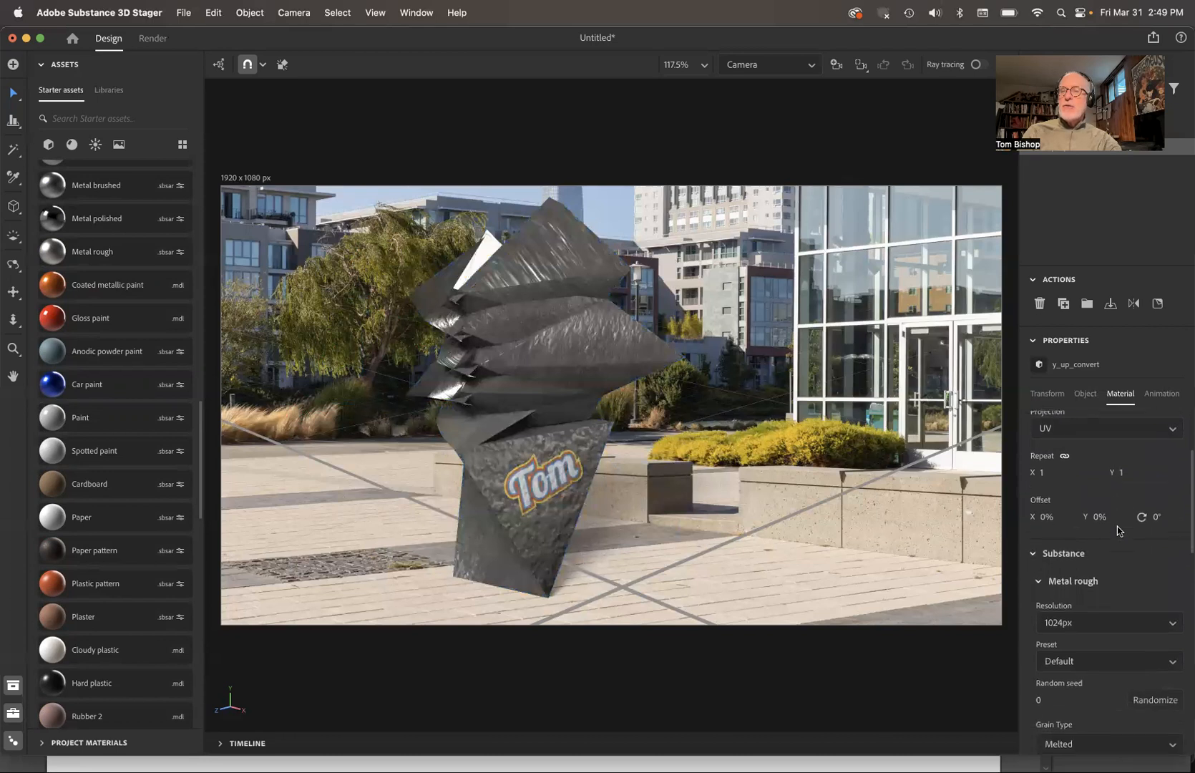
scroll(1108, 496, "down", 4)
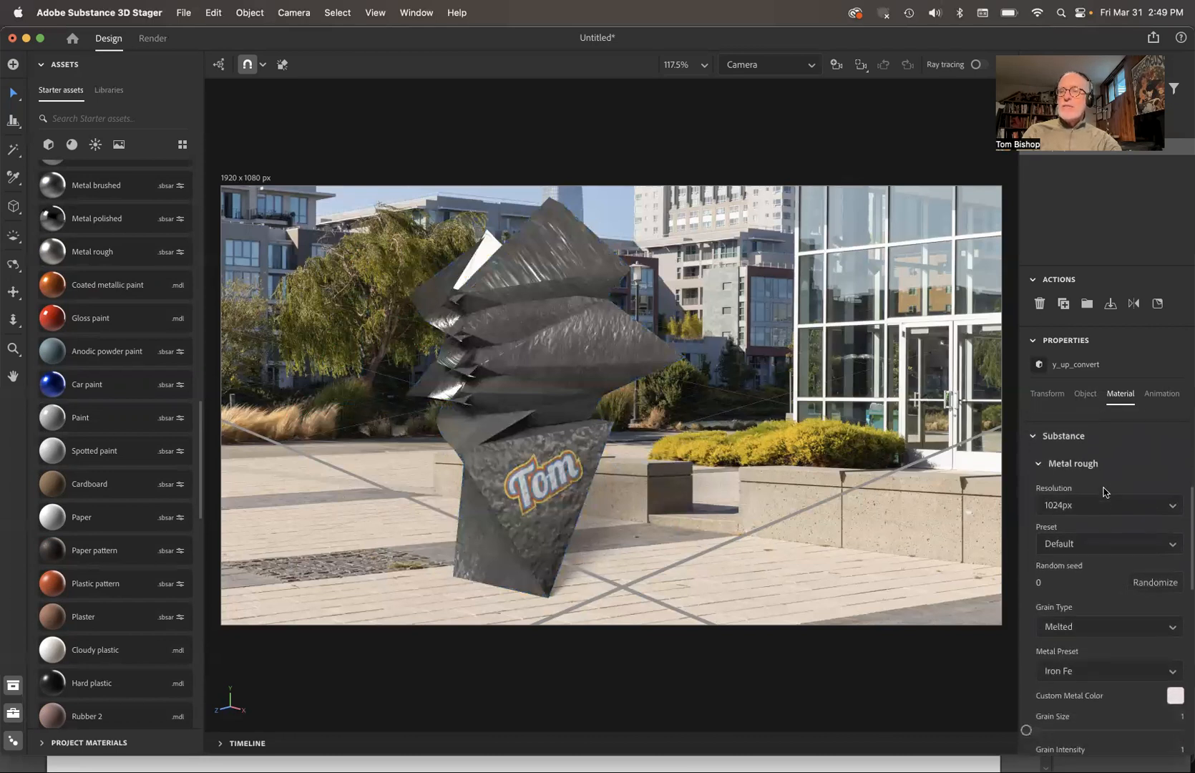
scroll(1105, 492, "down", 2)
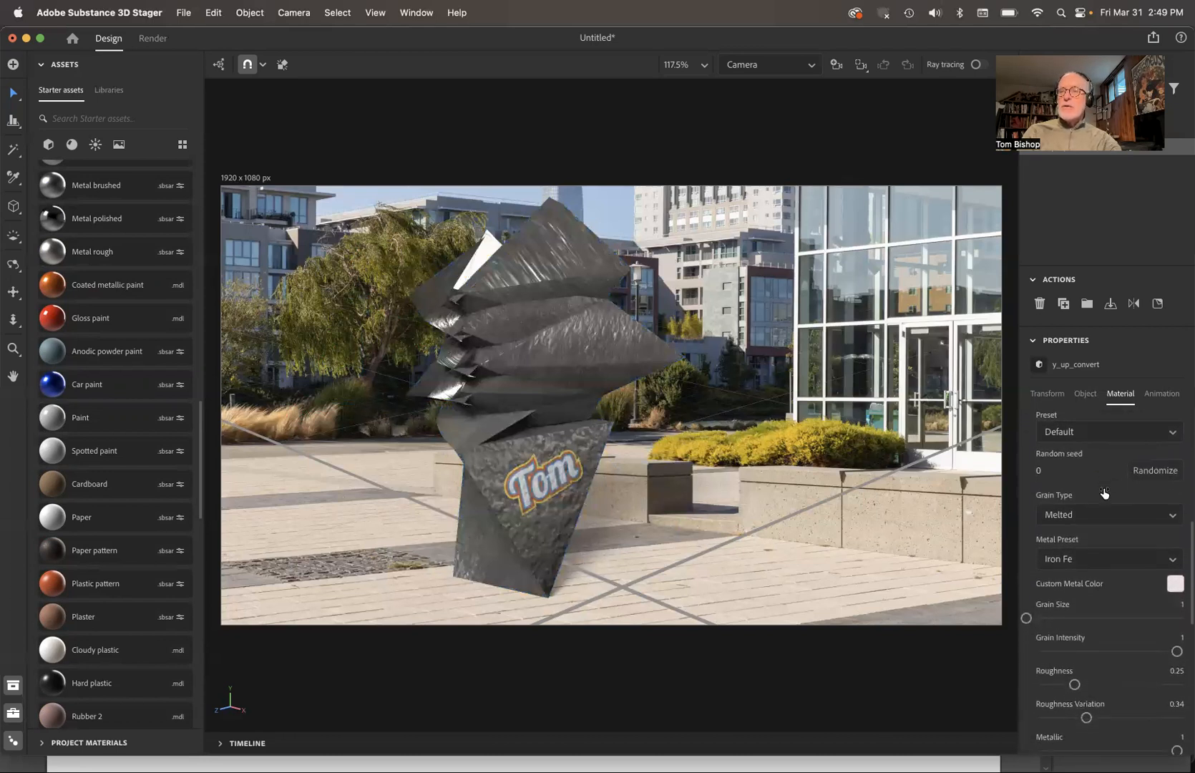
left_click(1081, 487)
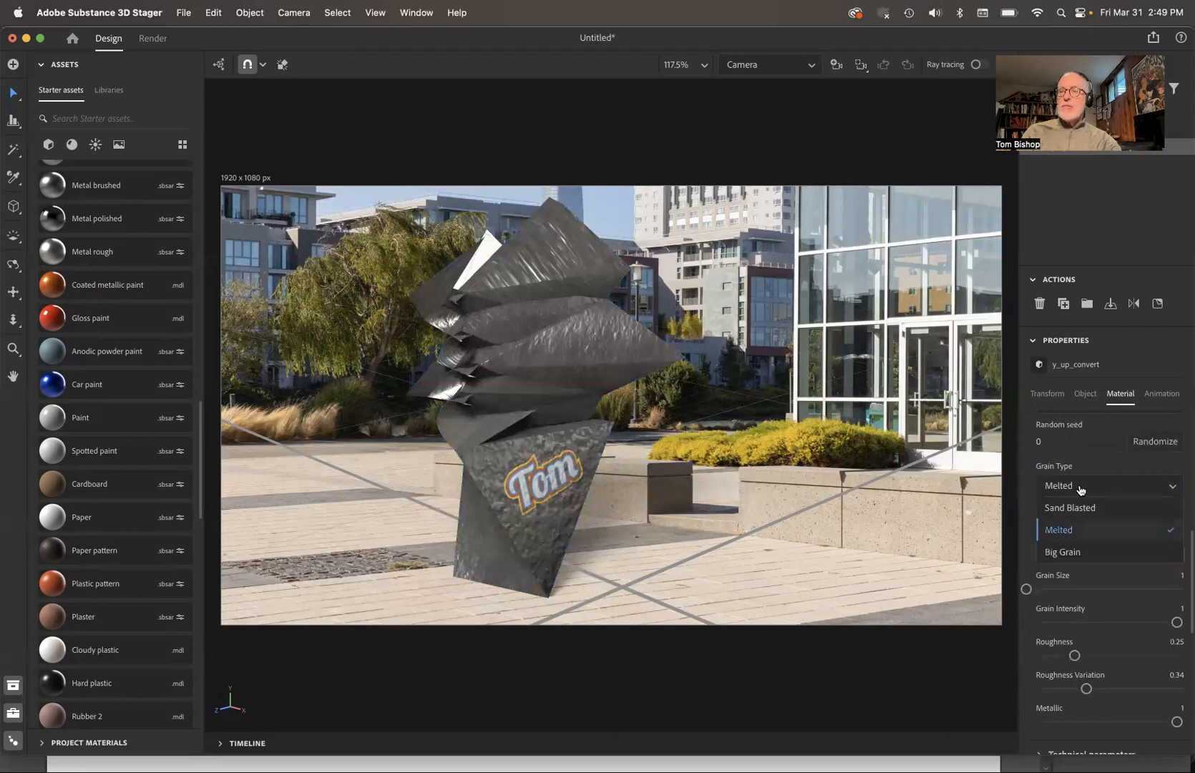
left_click(1077, 508)
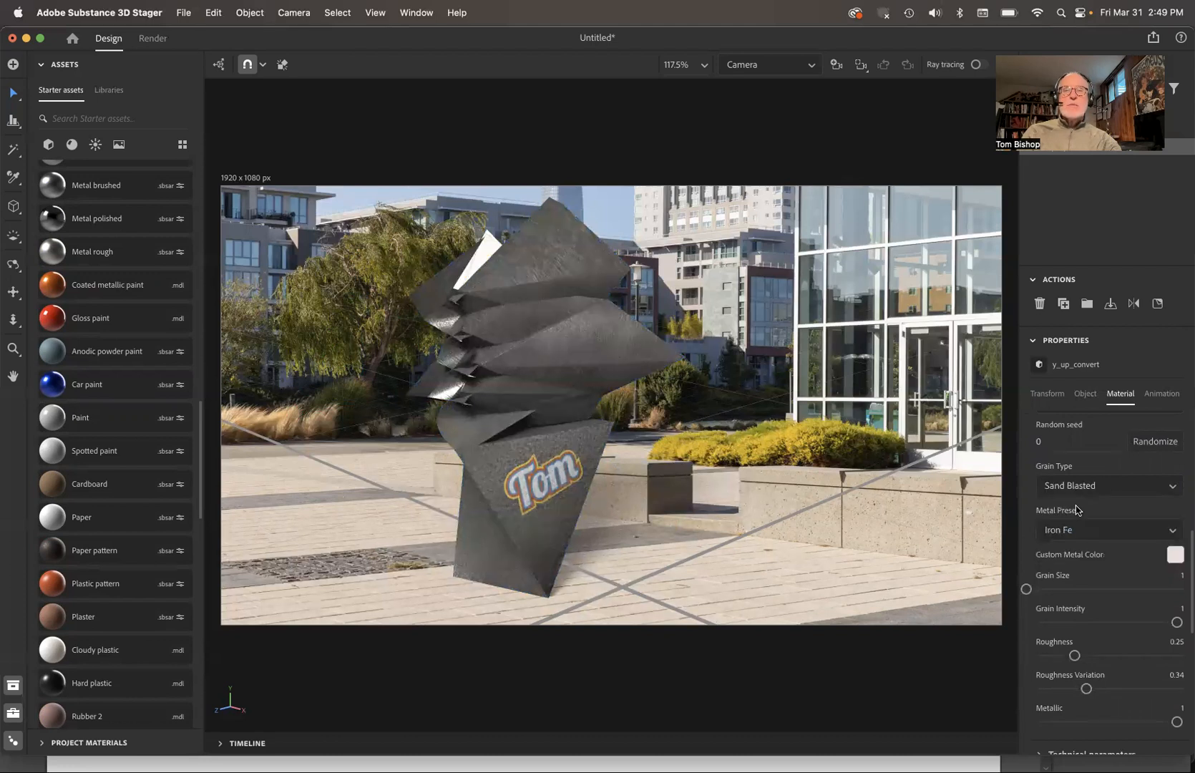
- Set the Metal Rough material's grain size to 3 and its roughness to 0.55
scroll(1077, 509, "down", 3)
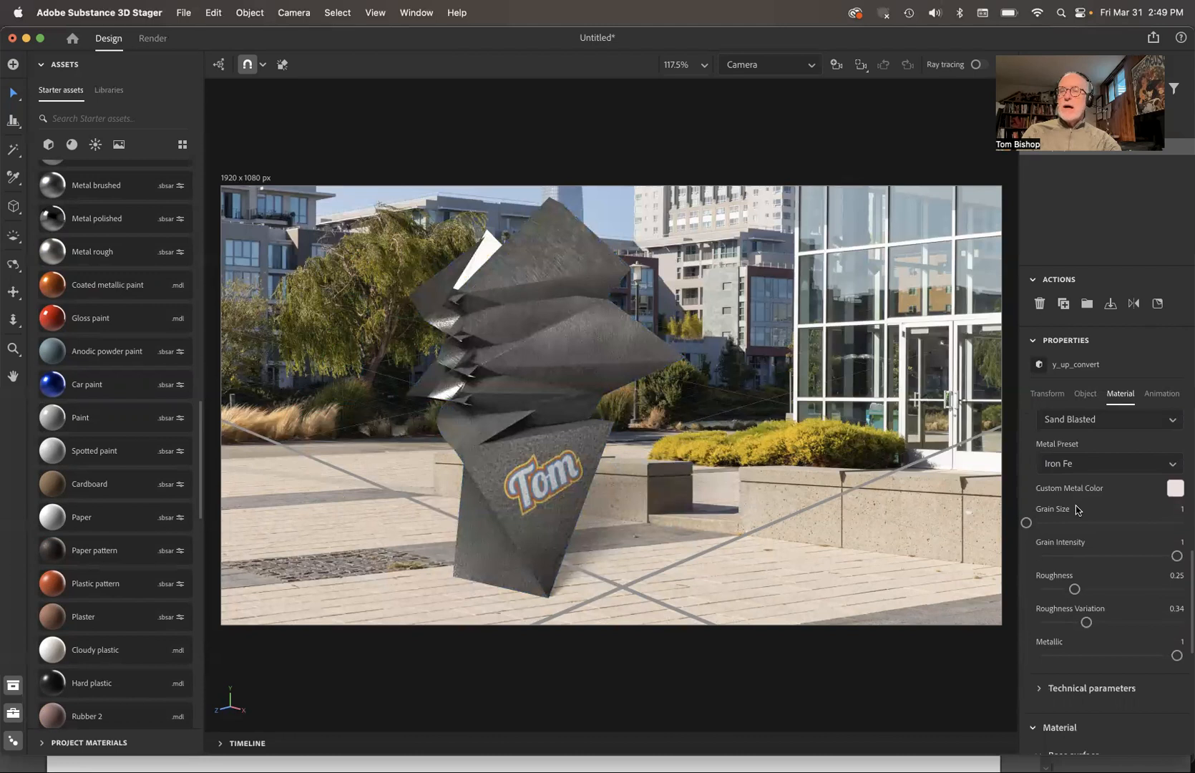
scroll(1078, 510, "down", 2)
left_click_drag(1026, 489, 1067, 487)
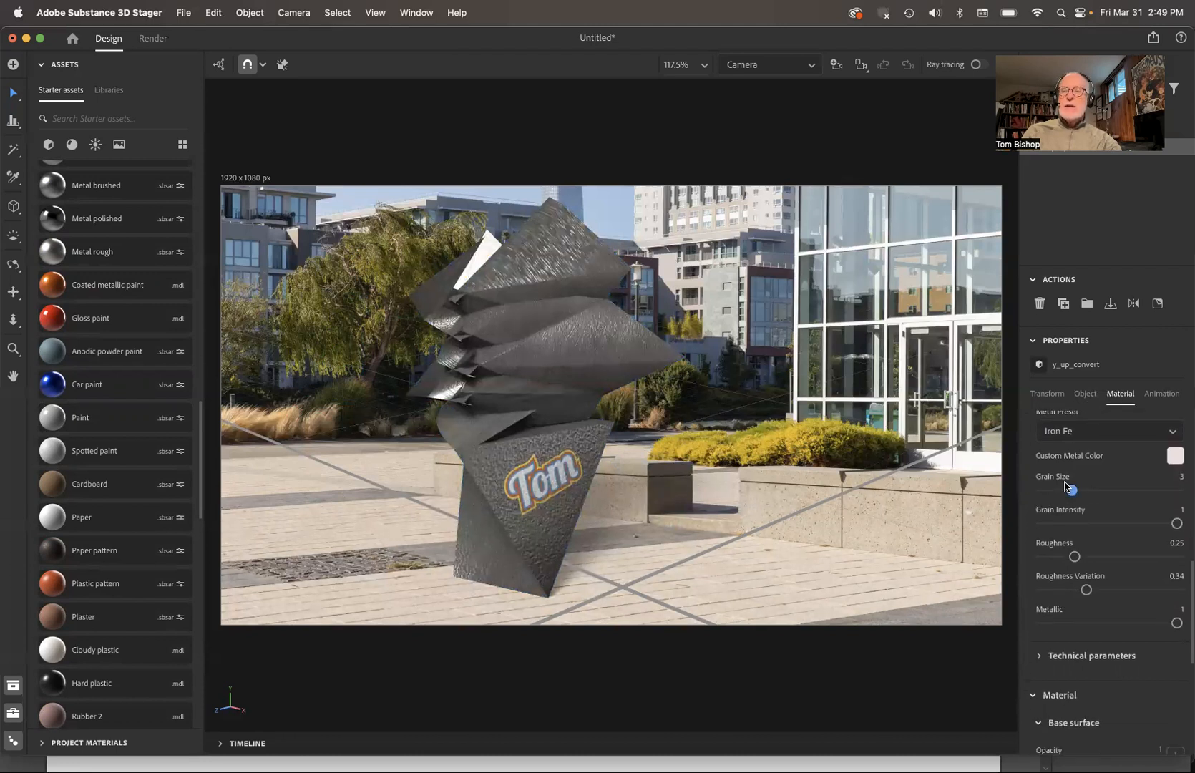
scroll(1065, 486, "down", 2)
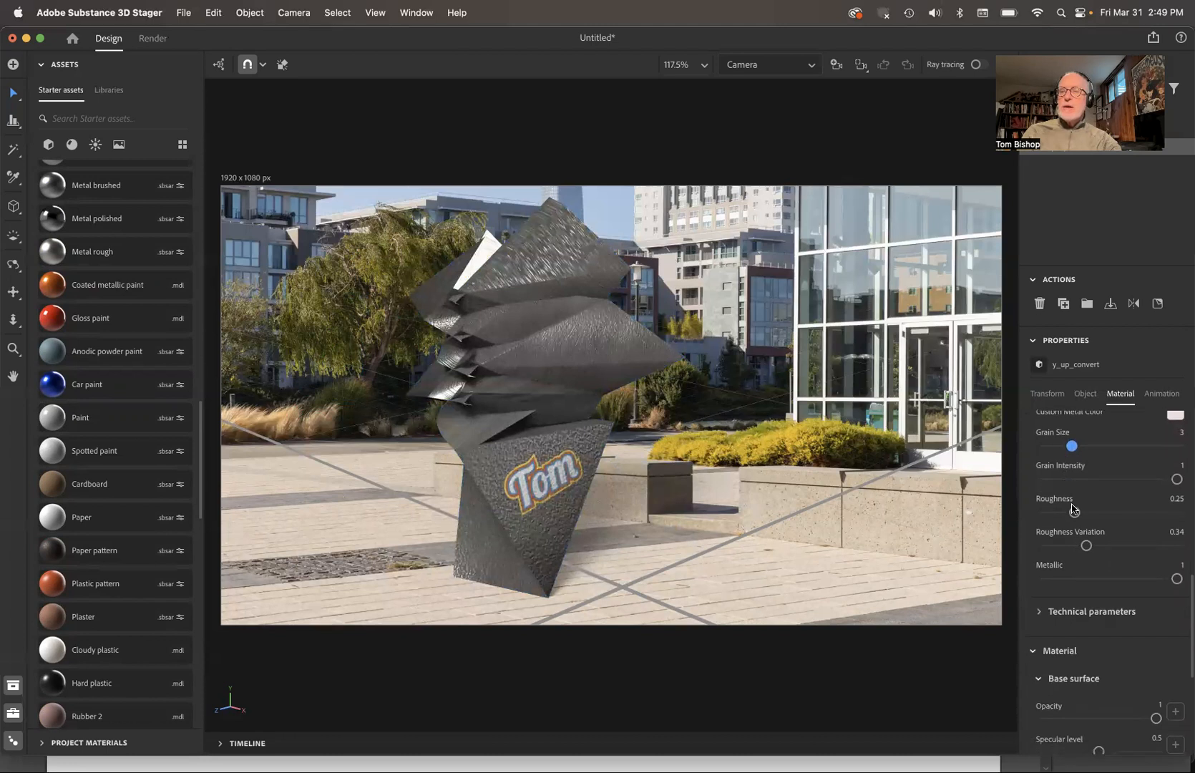
left_click_drag(1074, 511, 1116, 512)
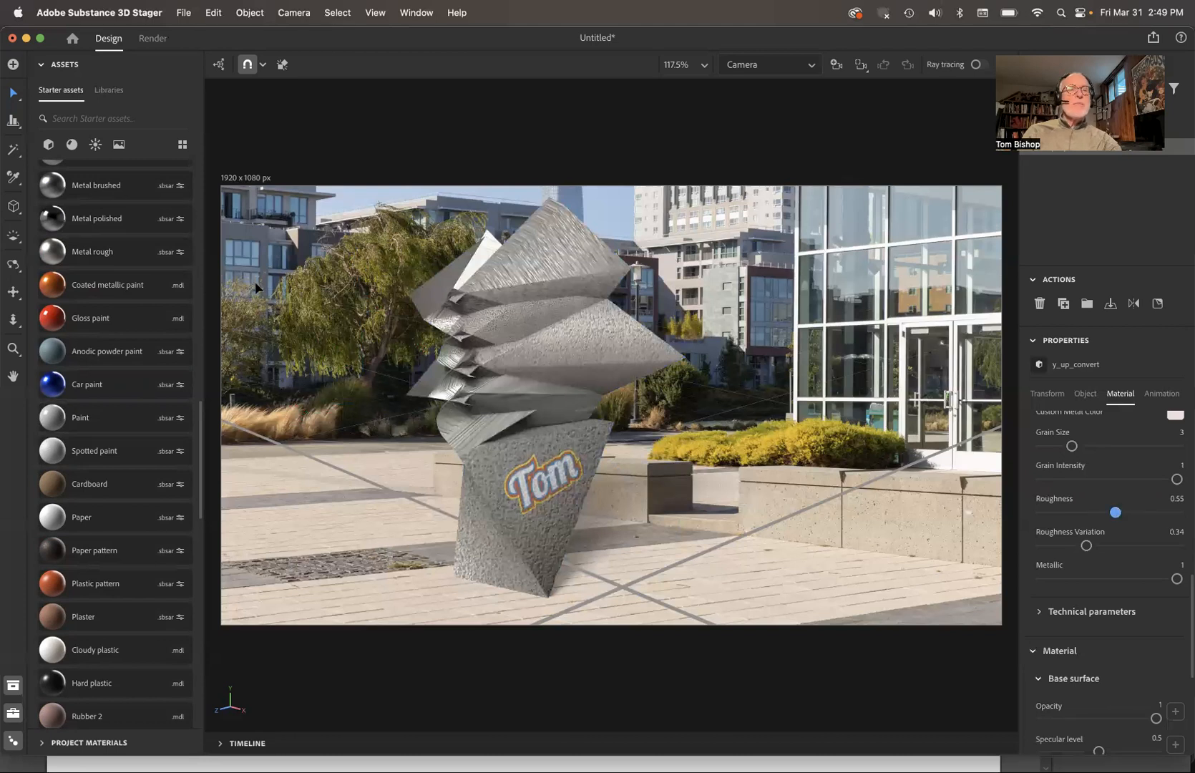
- Collapse the starter materials and add a Spot light from the physical lights to the scene
scroll(78, 218, "up", 15)
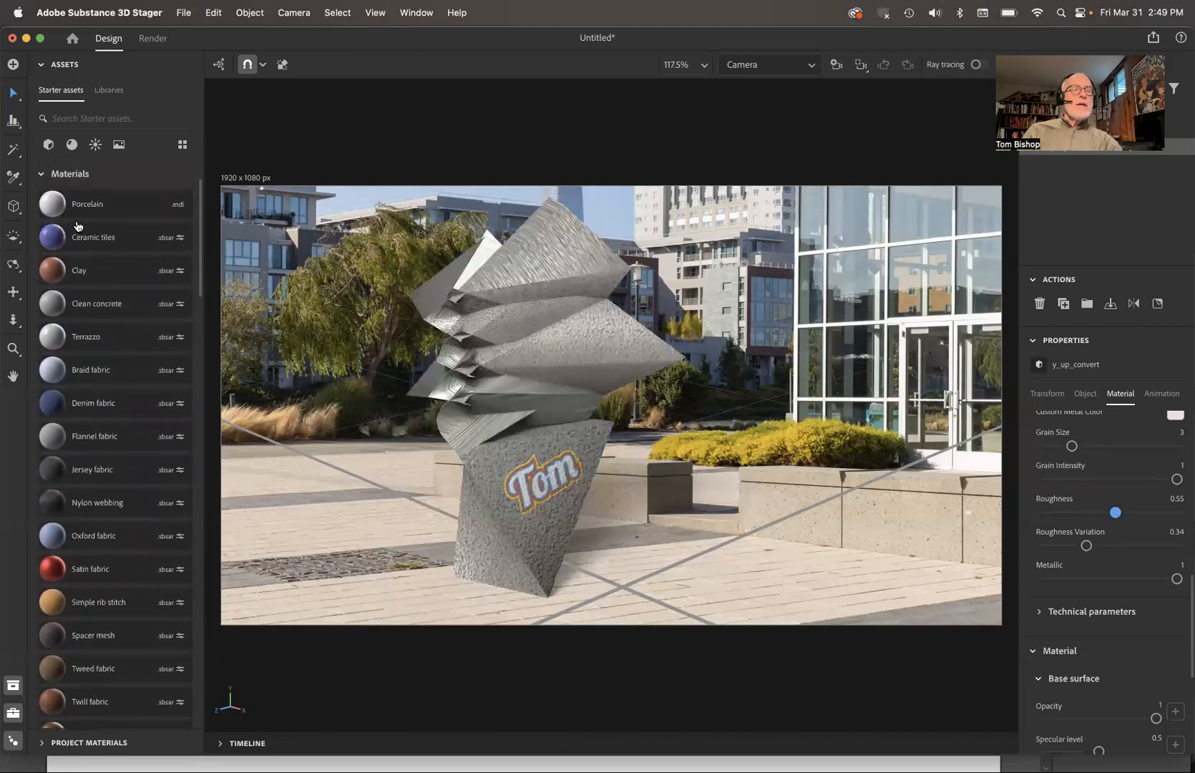
left_click(41, 261)
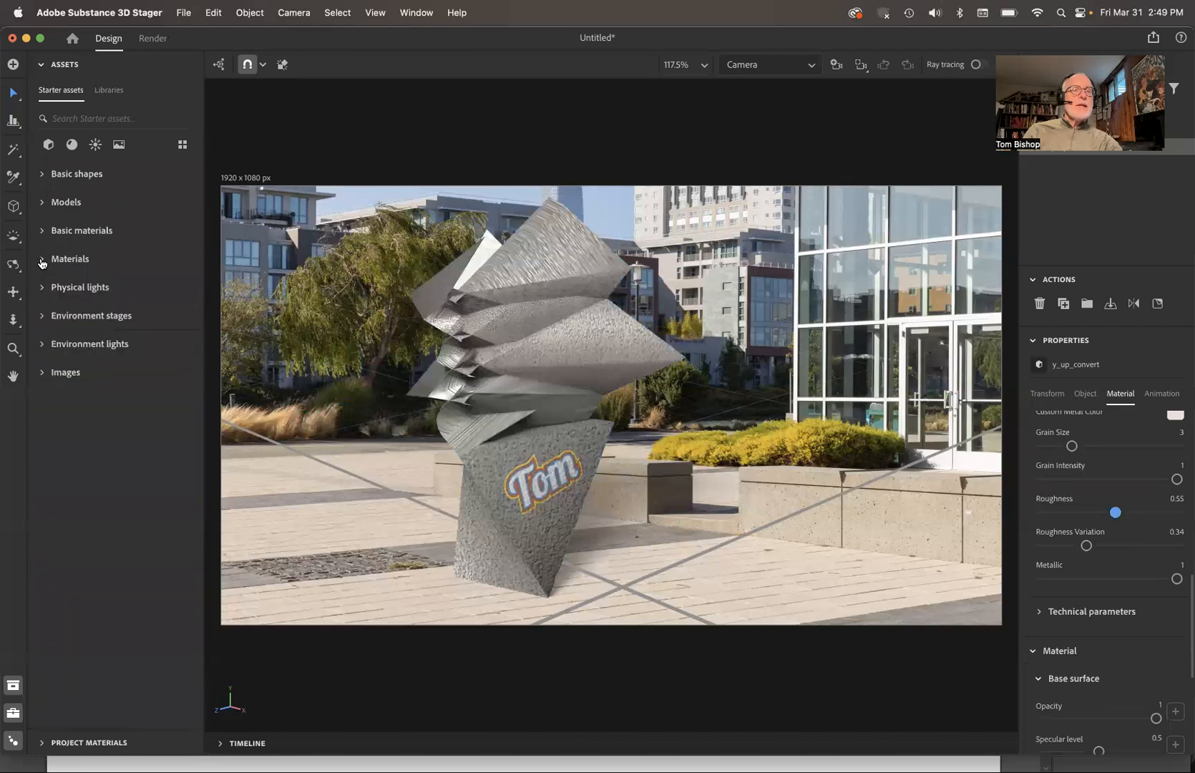
left_click(43, 289)
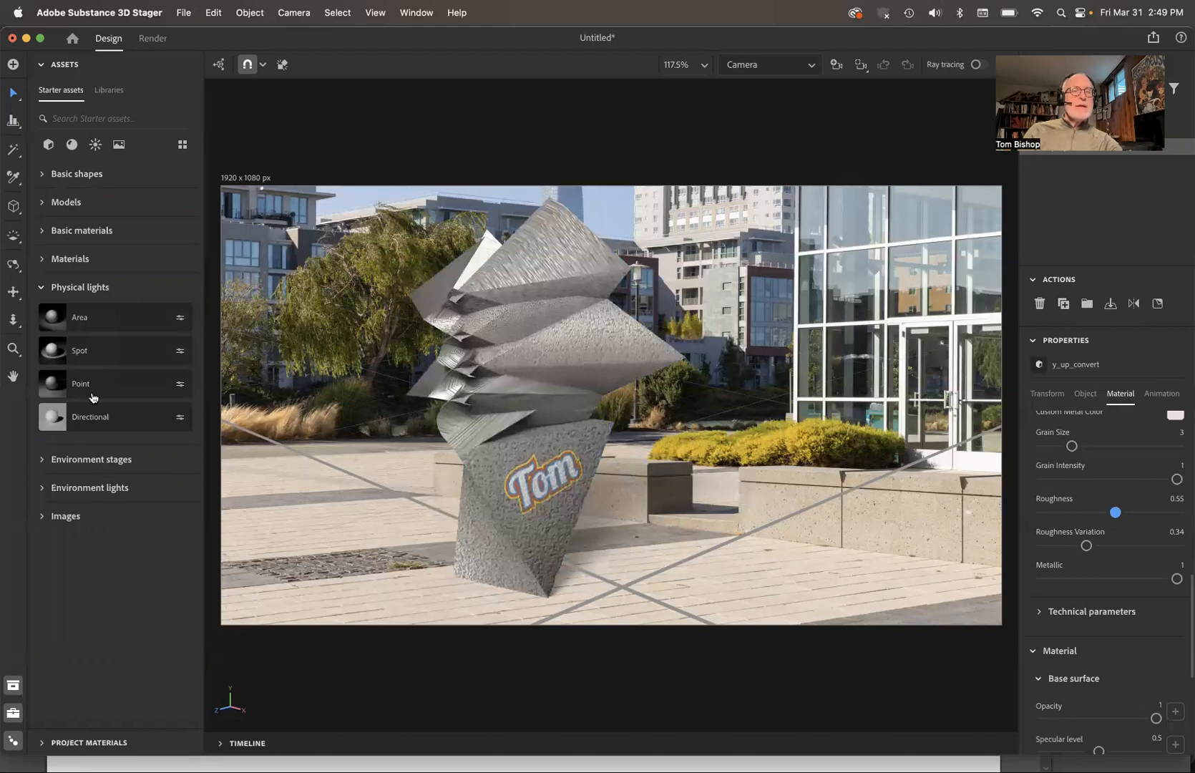
left_click(57, 353)
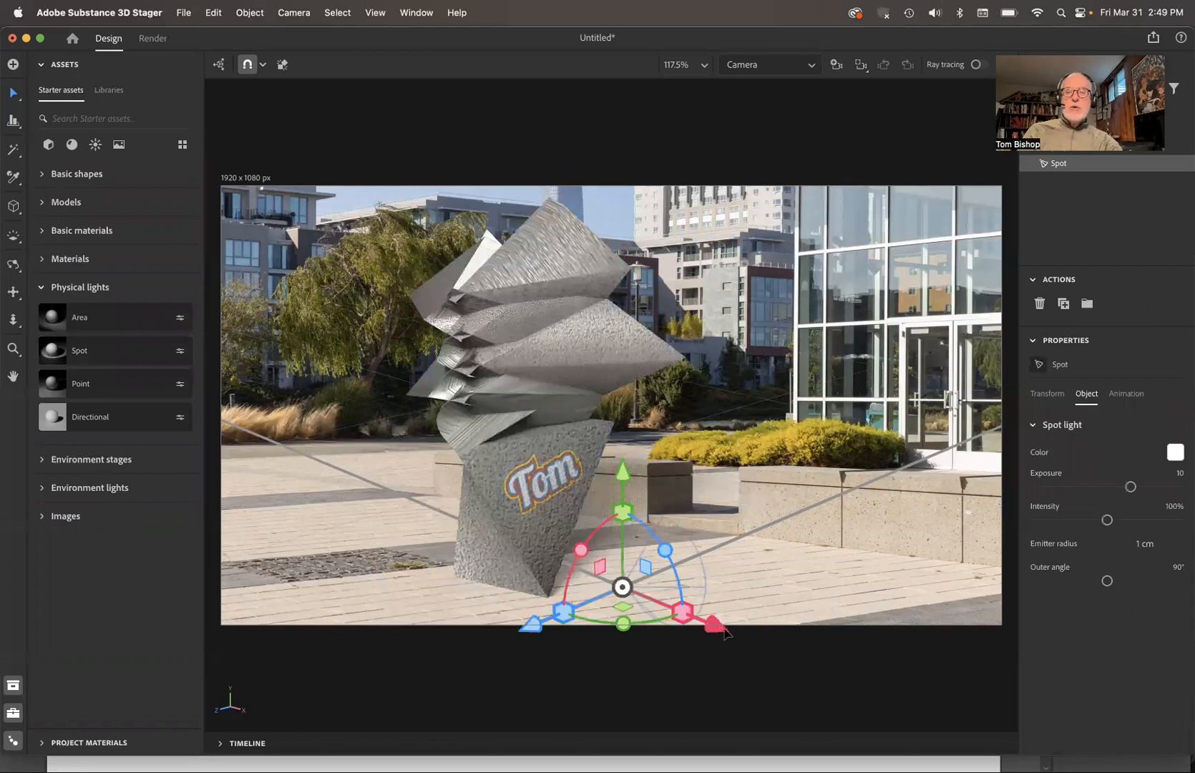
- Move the spot light up beside the sculpture's upper left and rotate it to aim at the sculpture
left_click_drag(718, 627, 349, 479)
left_click_drag(295, 333, 331, 152)
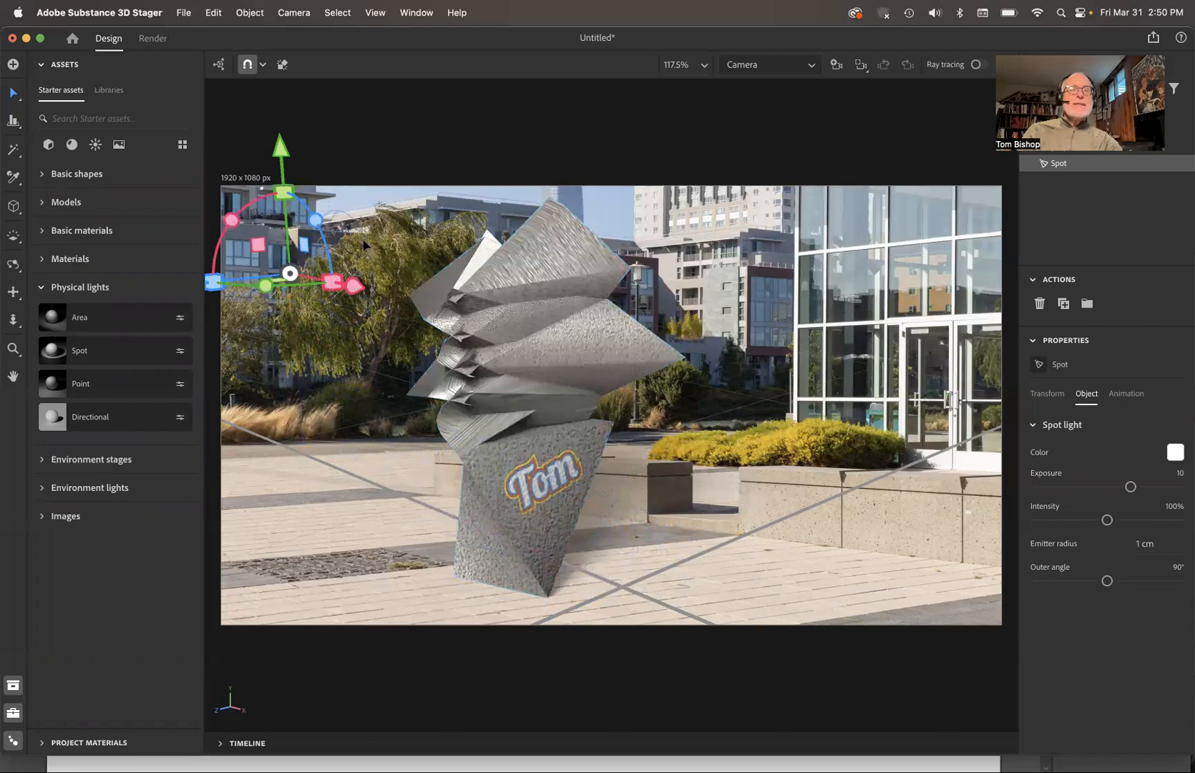
mouse_move(317, 219)
left_mouse_down()
mouse_move(361, 257)
mouse_move(294, 257)
mouse_move(273, 226)
mouse_move(304, 213)
left_mouse_up()
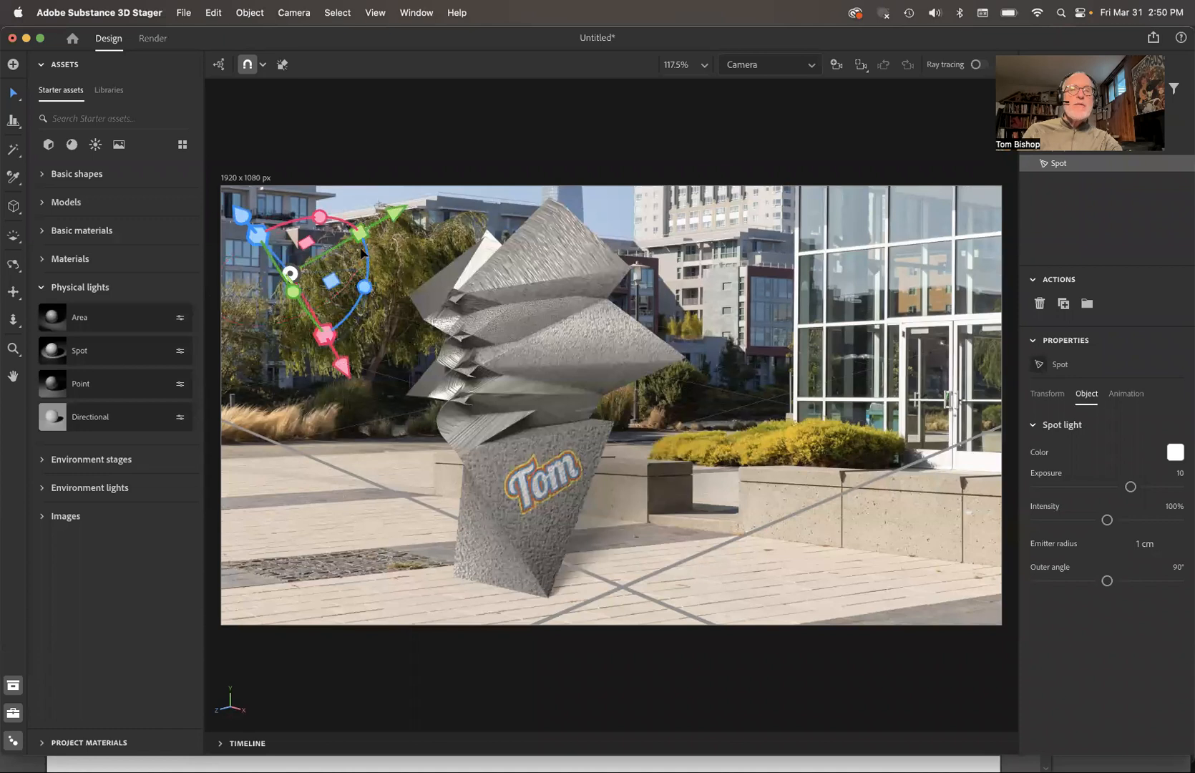
left_click_drag(294, 291, 269, 272)
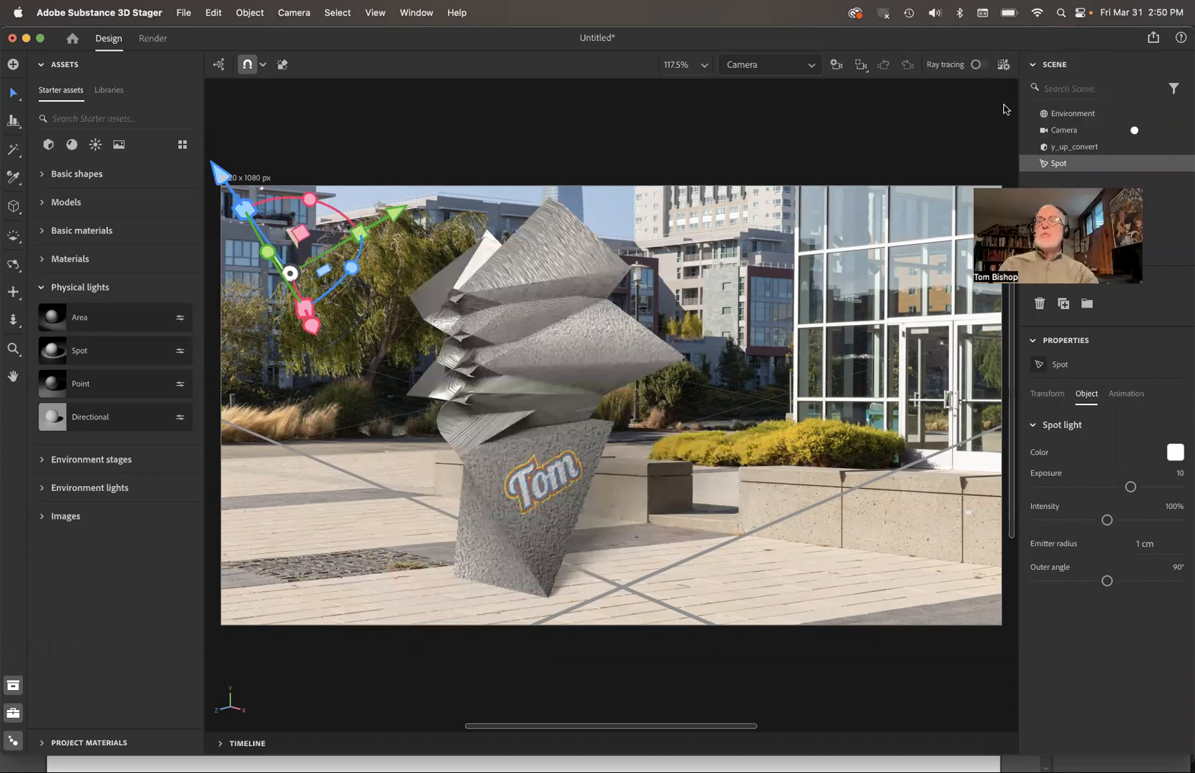
- Turn on ray tracing in the design view, check the export format options, and render the 1920 x 1080 Camera view as a PNG
left_click(984, 68)
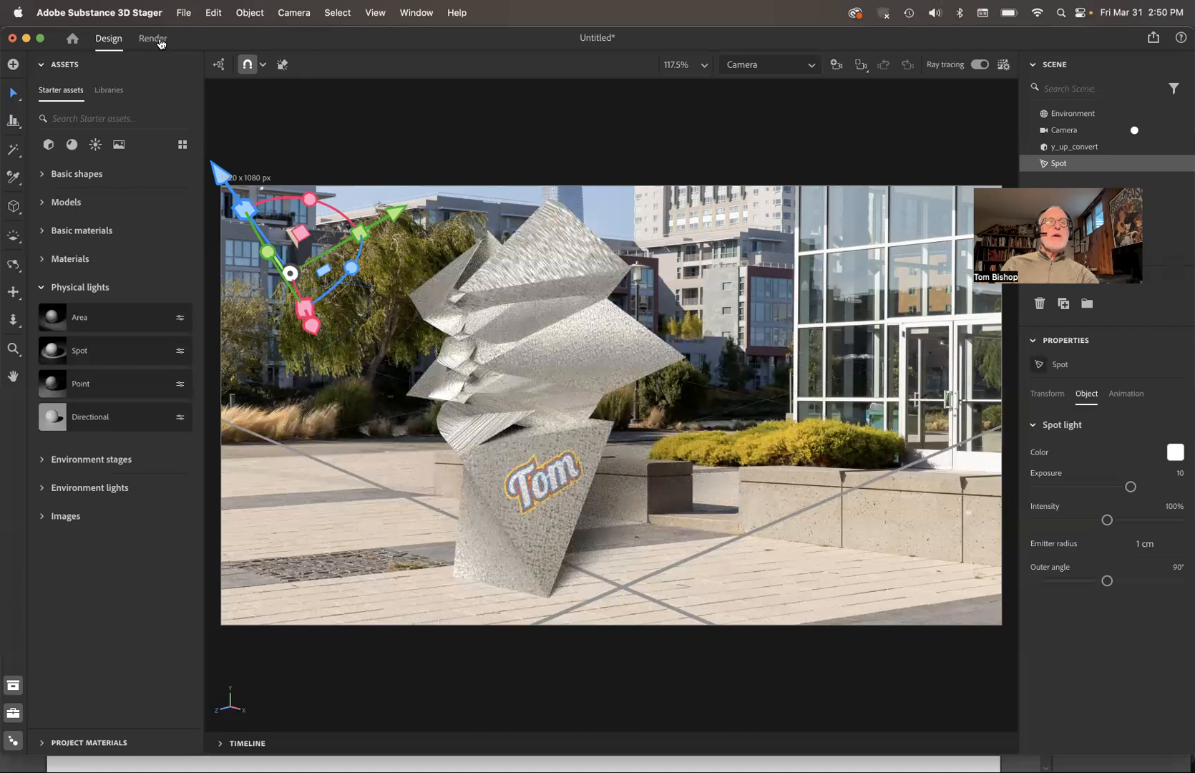
left_click(154, 39)
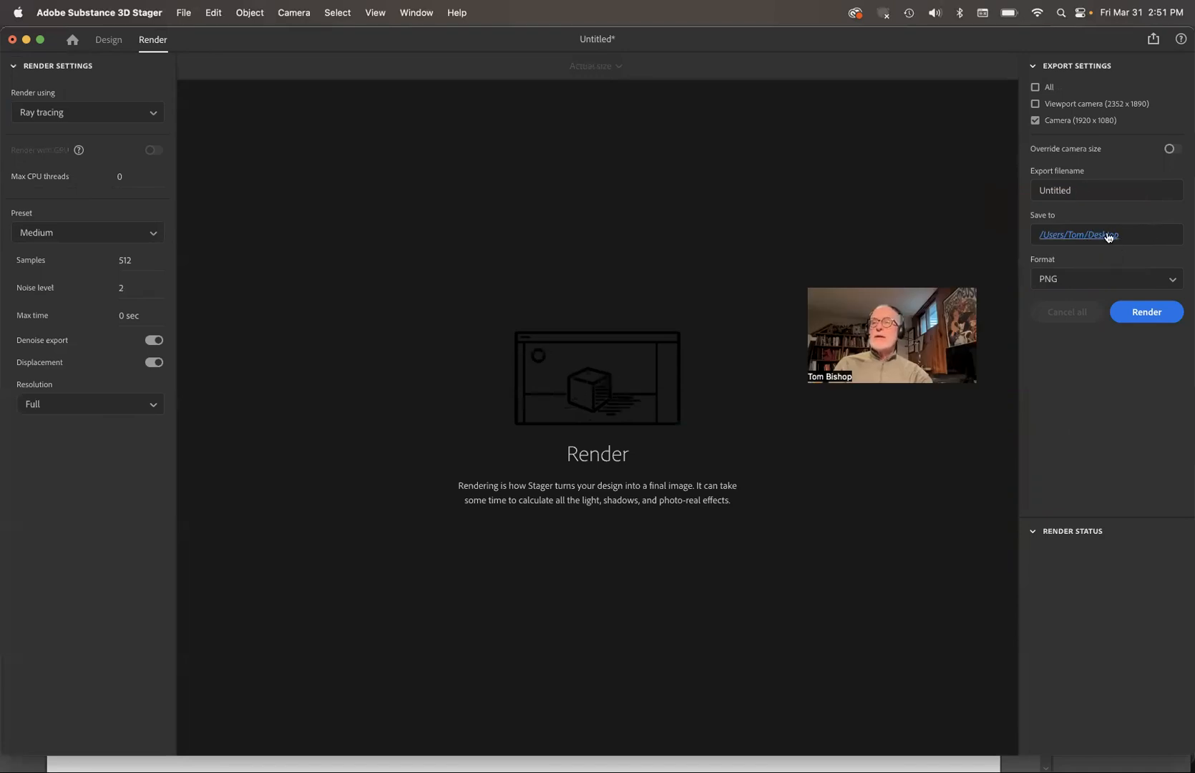
left_click(1069, 279)
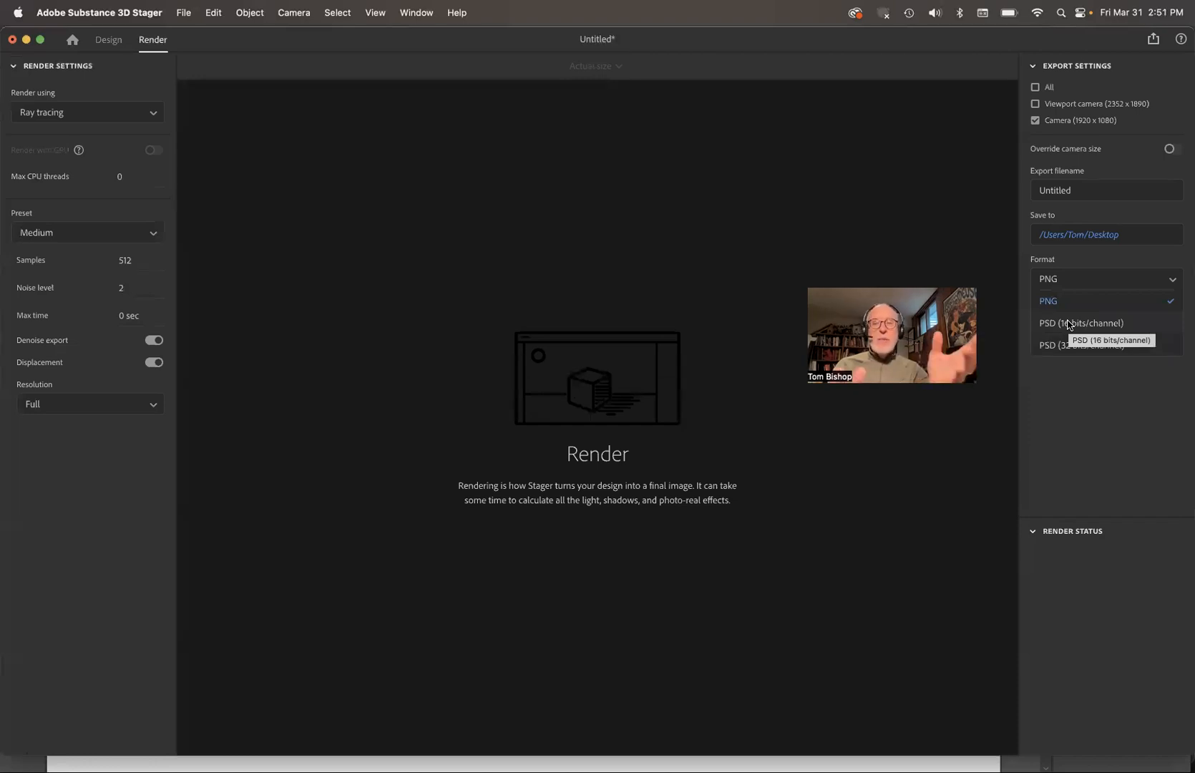
left_click(1149, 416)
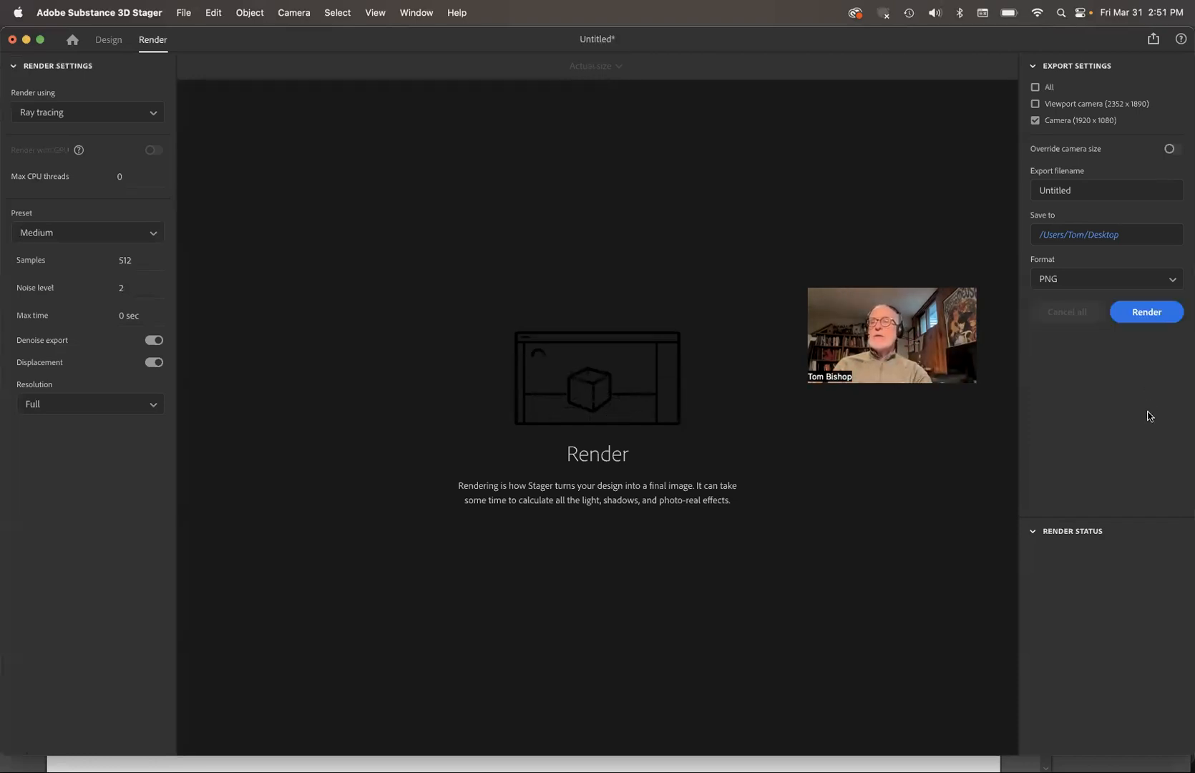
left_click(1149, 312)
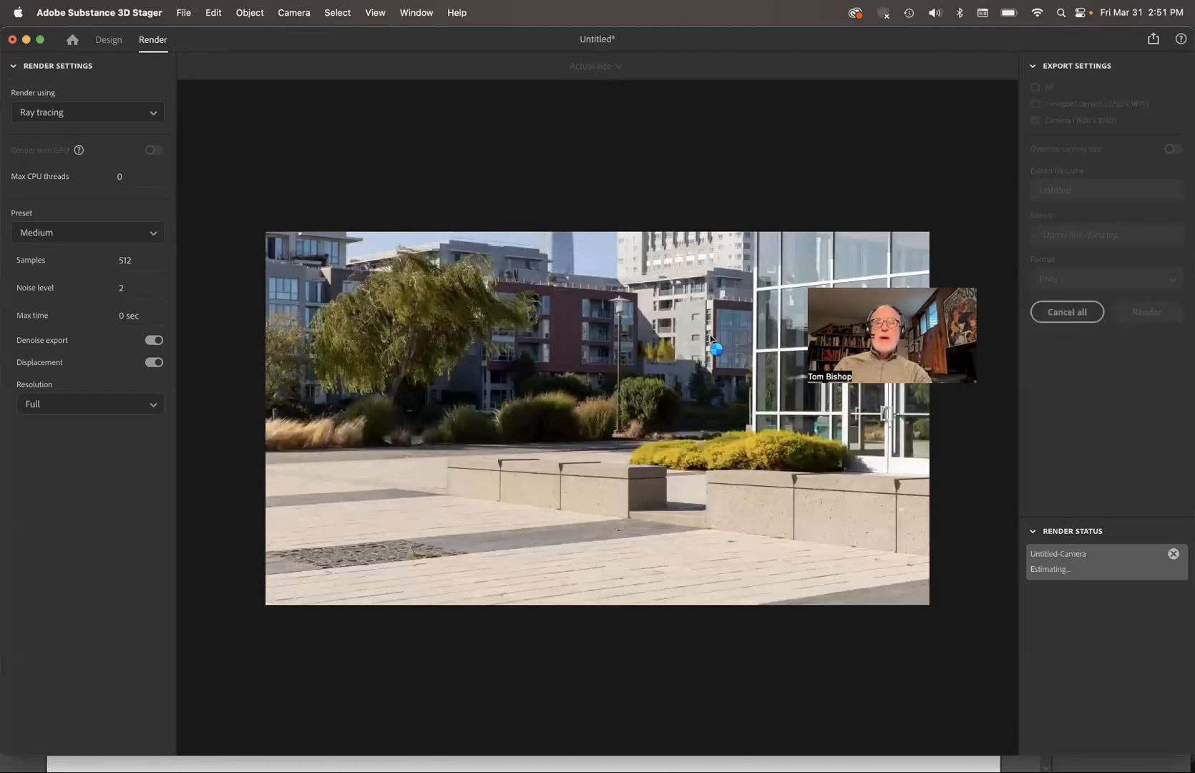